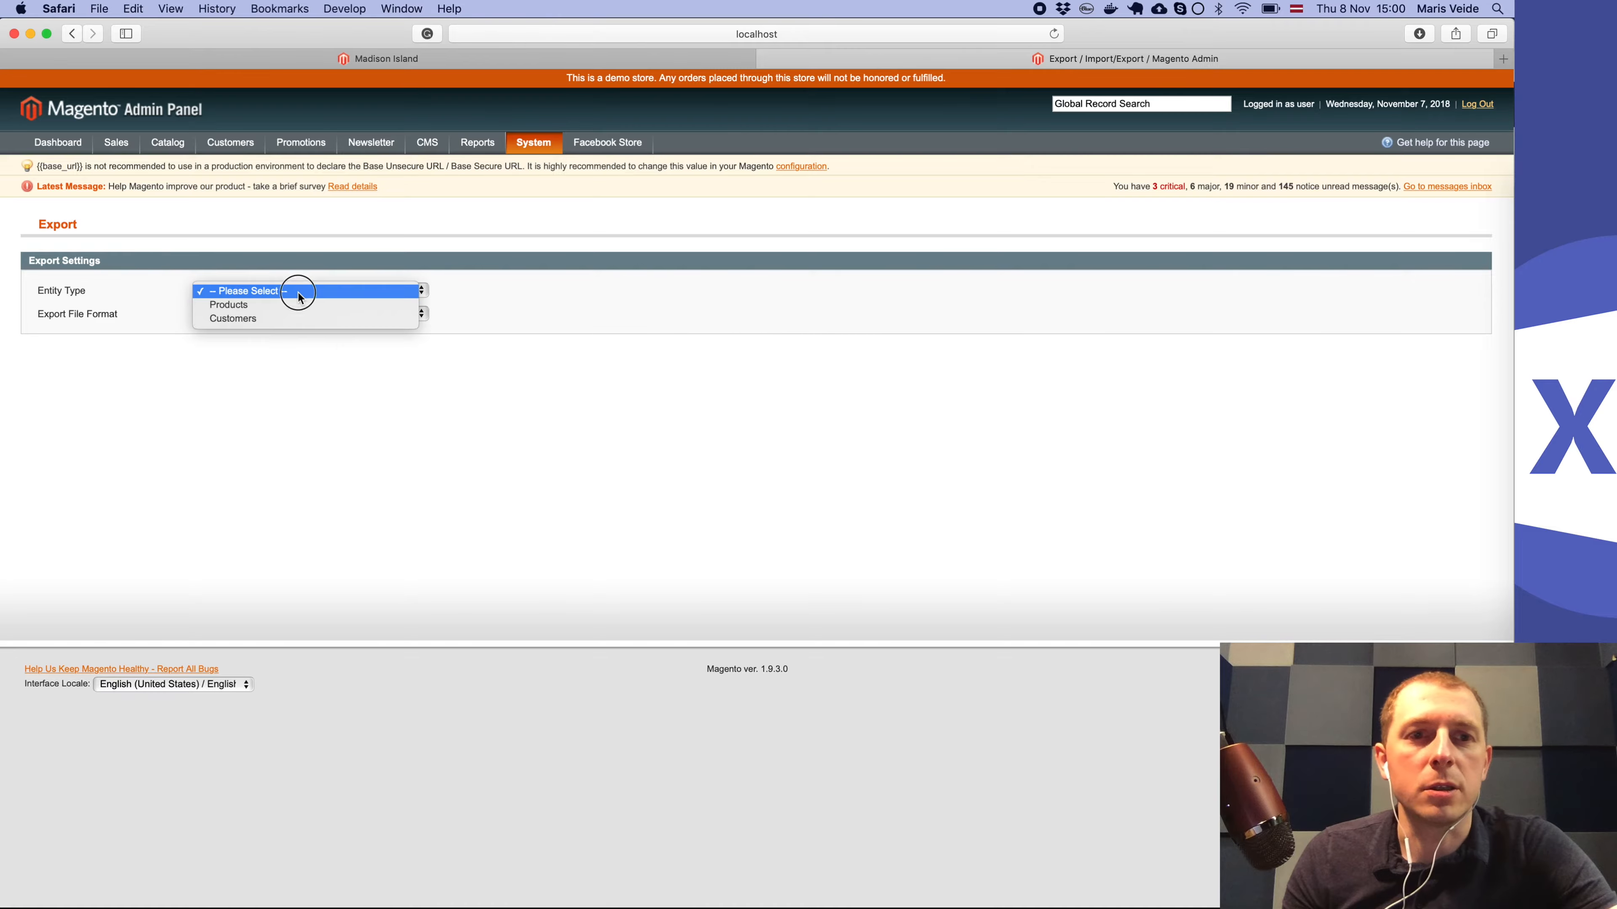
# Step: Export the Products entity in CSV format from Magento with all attributes and no filters
pyautogui.click(301, 305)
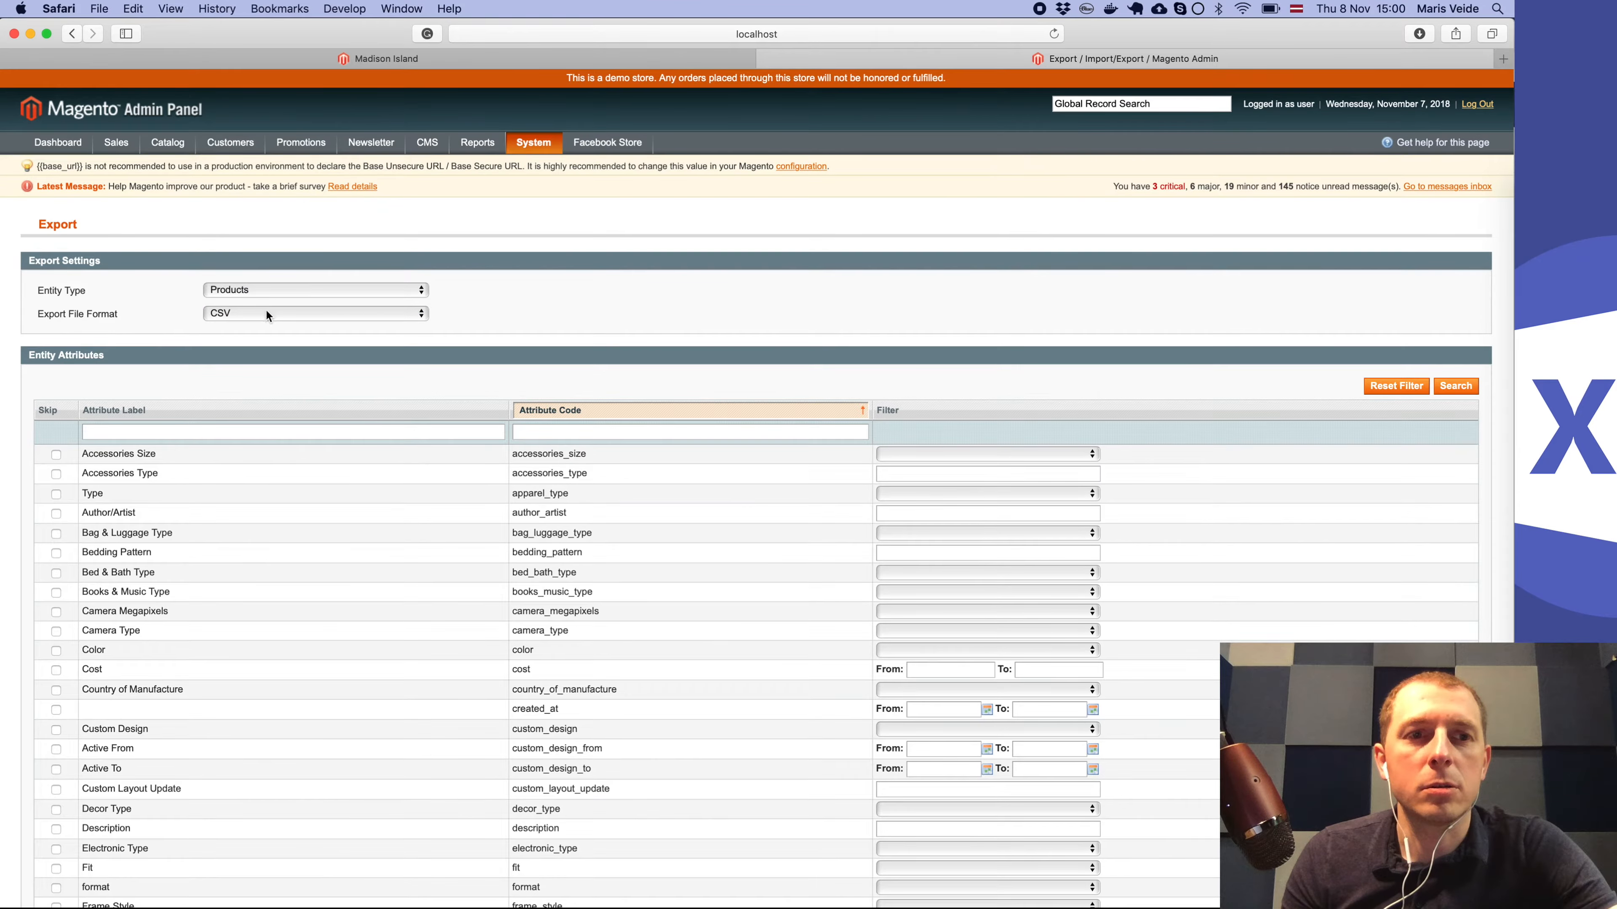
pyautogui.click(261, 313)
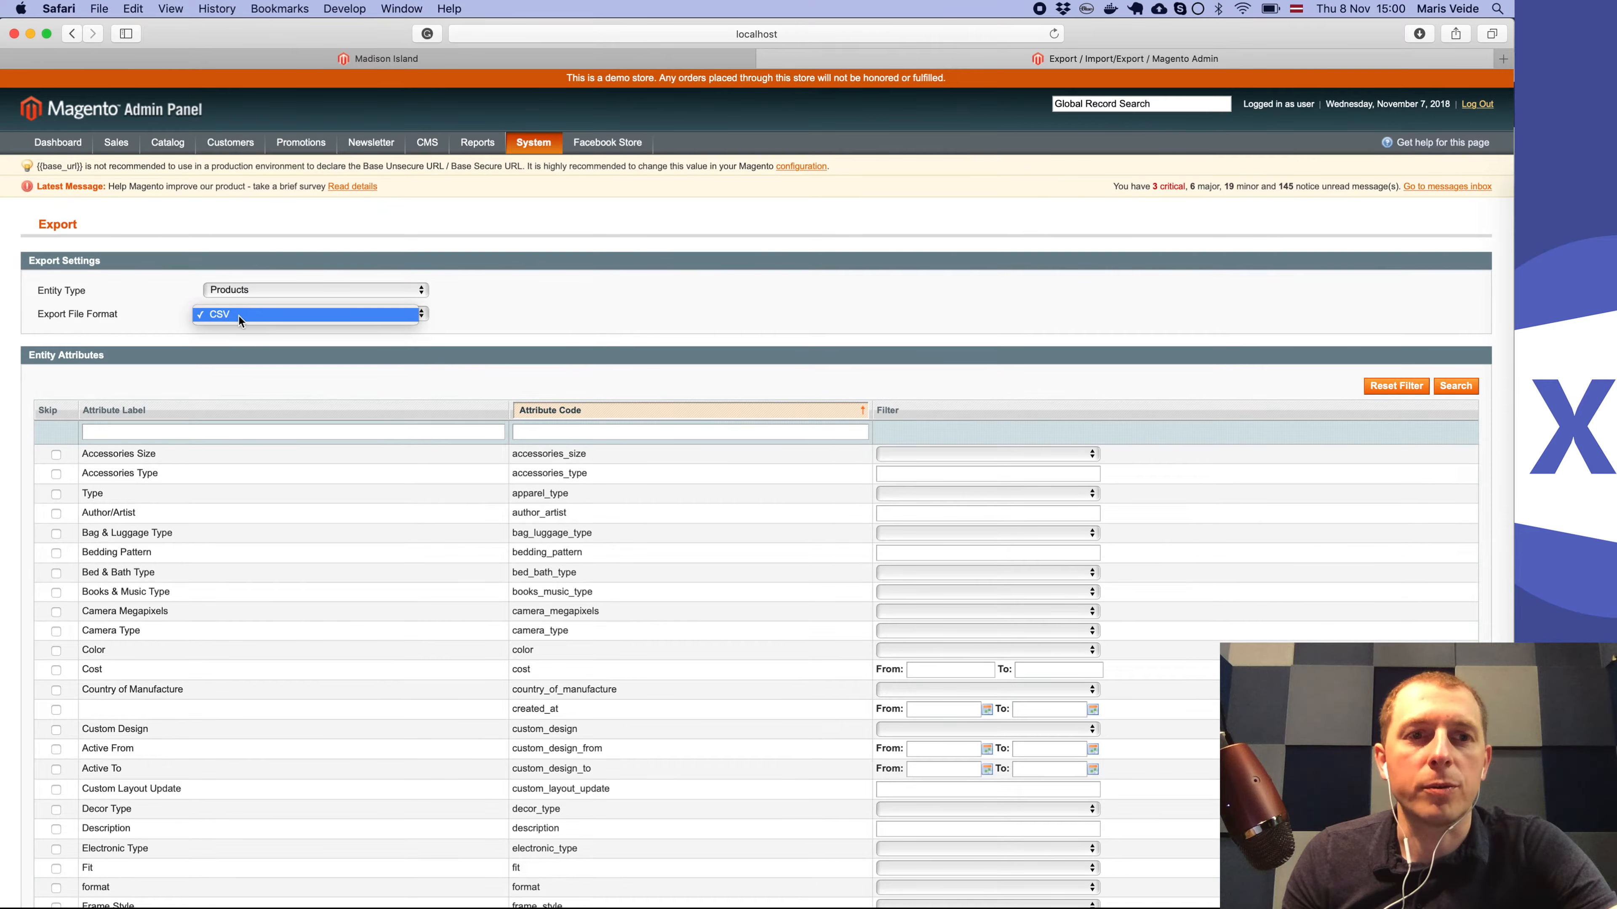
pyautogui.click(228, 315)
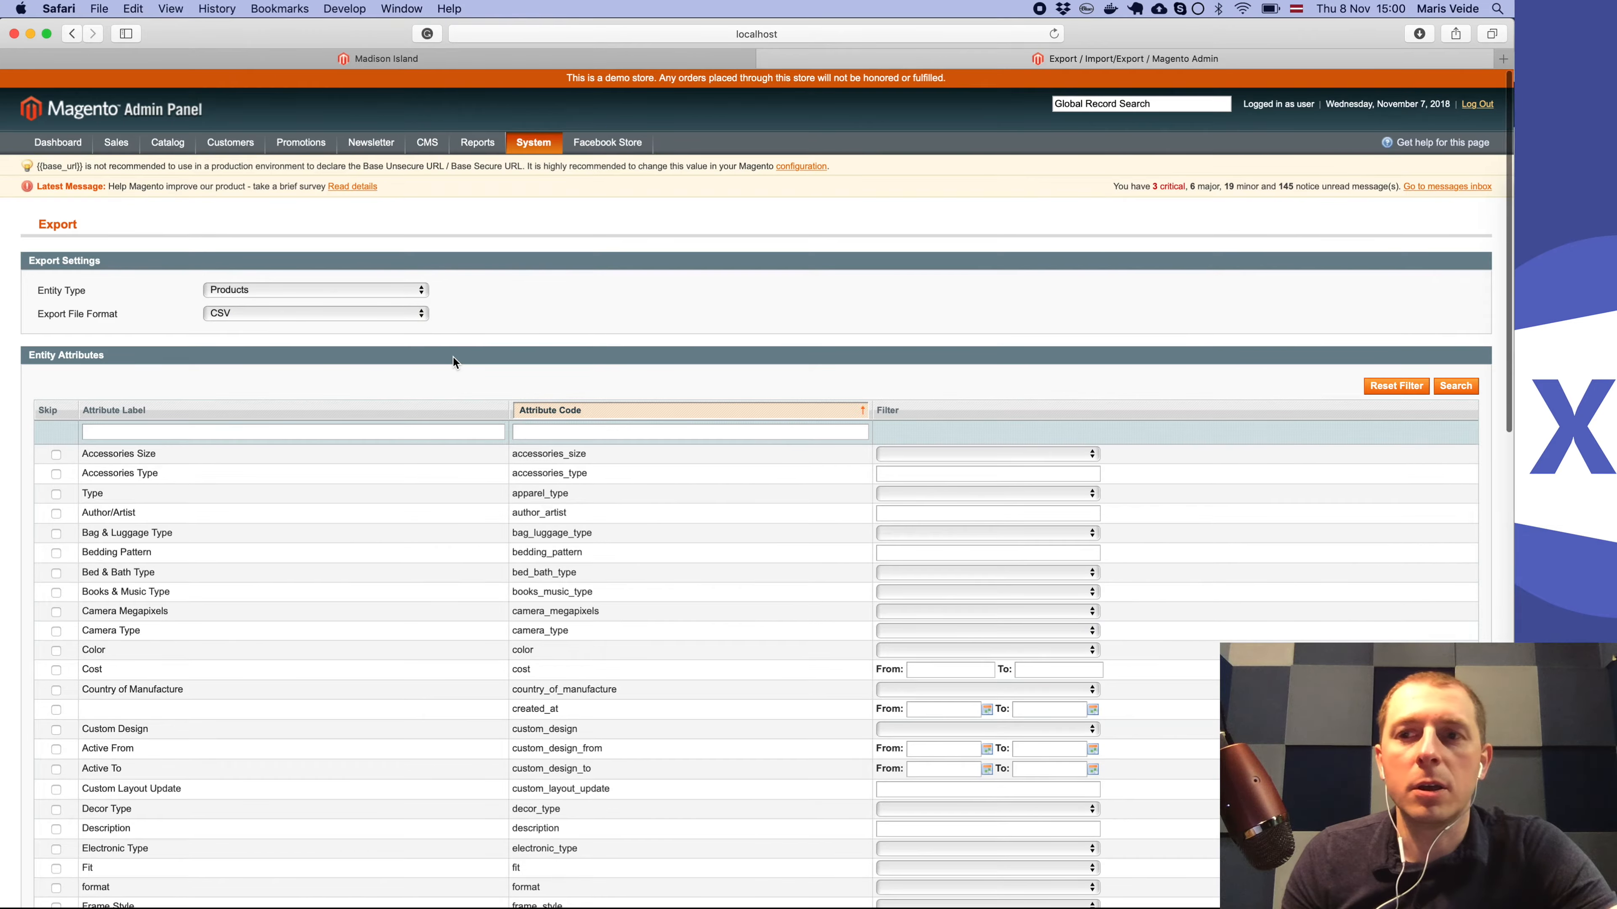
pyautogui.scroll(-15, 453, 357)
pyautogui.moveTo(624, 903)
pyautogui.mouseDown()
pyautogui.moveTo(632, 835)
pyautogui.moveTo(627, 885)
pyautogui.mouseUp()
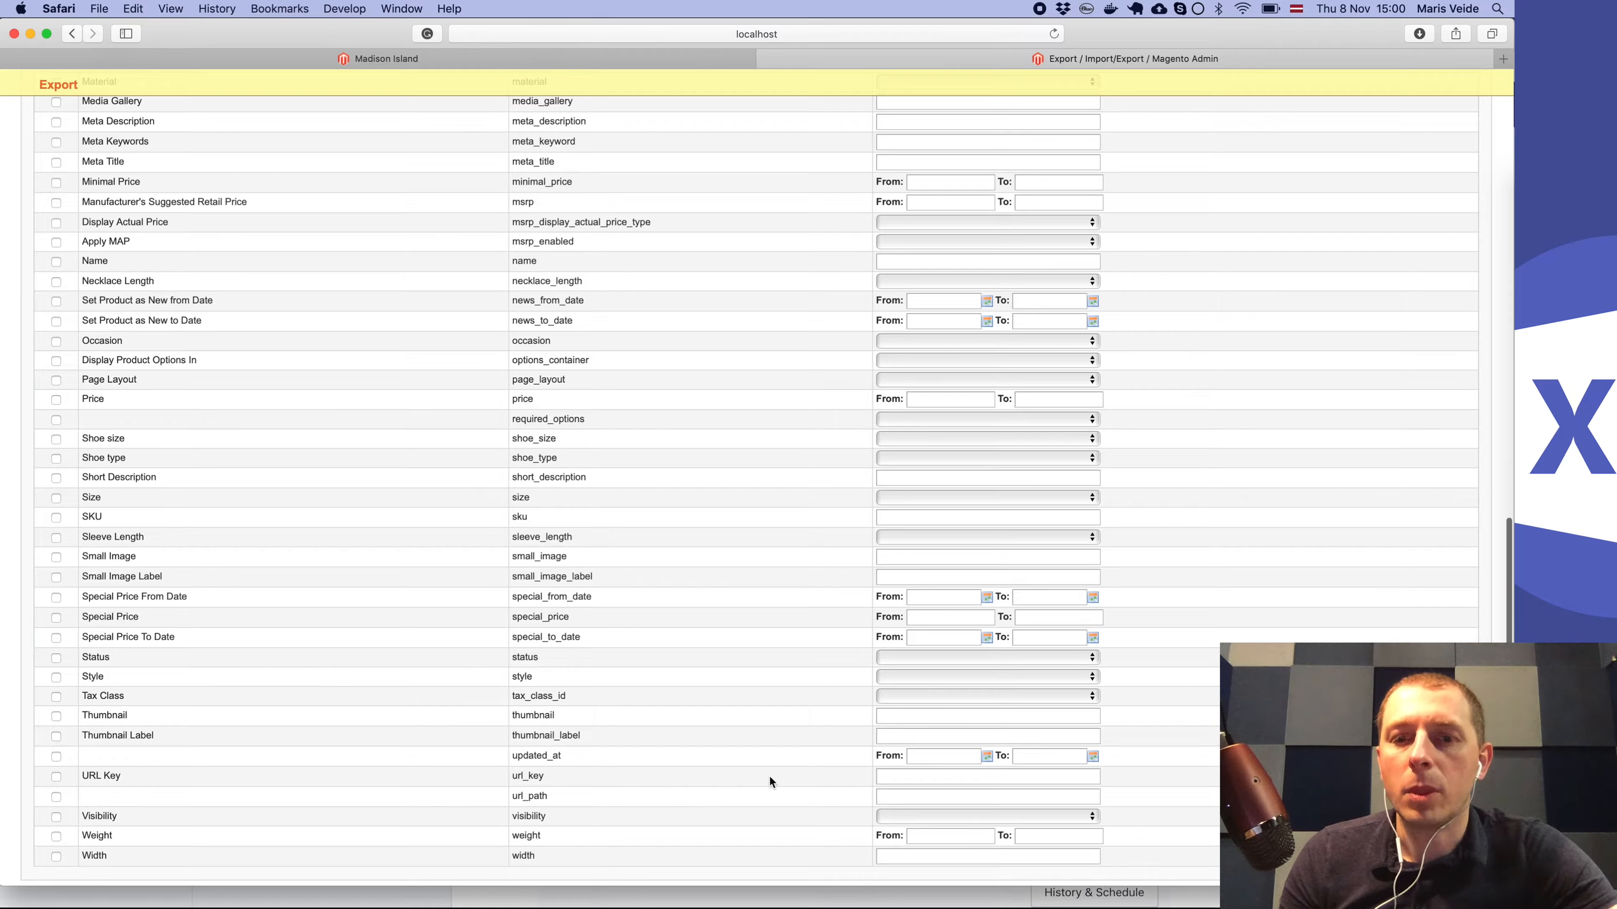
pyautogui.scroll(-5, 768, 774)
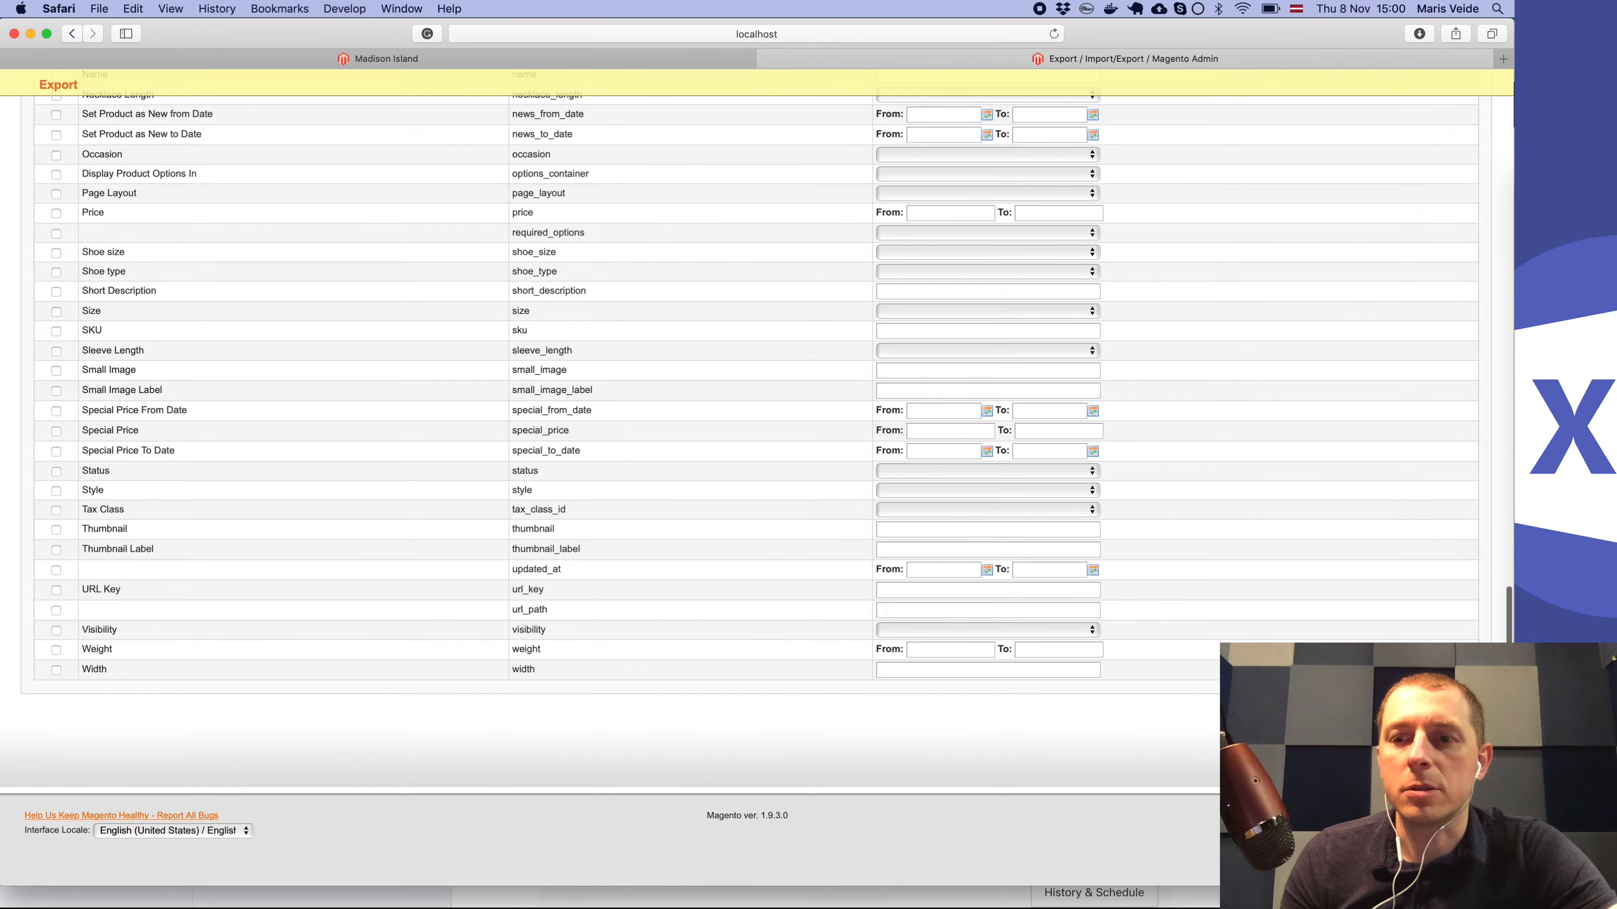
pyautogui.click(1462, 714)
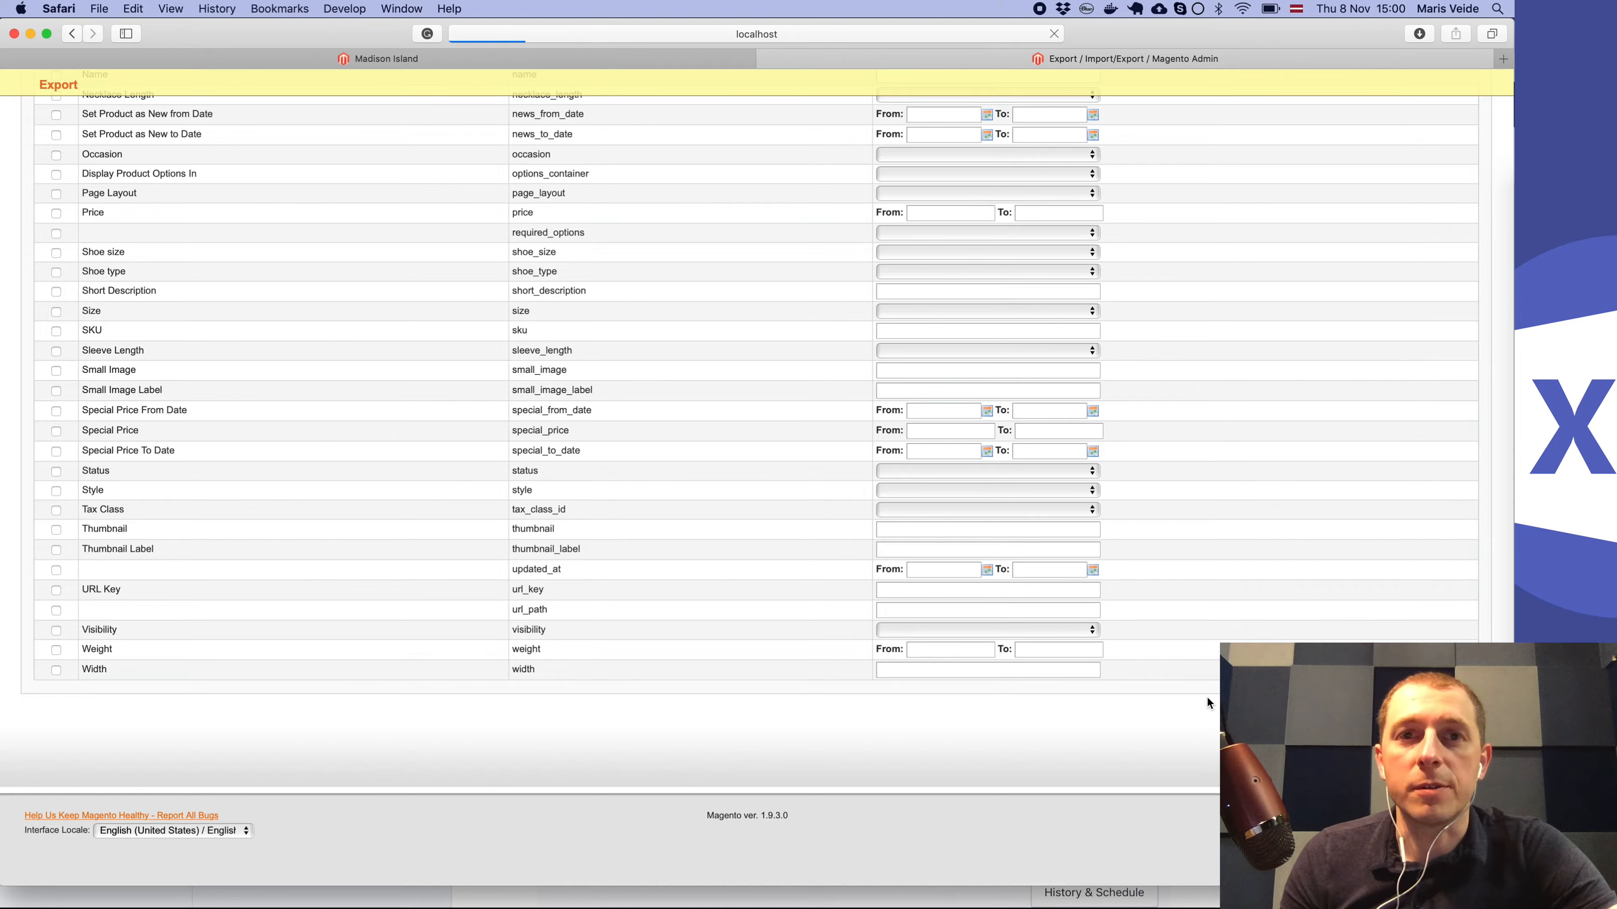
# Step: Rename the exported CSV in Downloads to magento_products_20181108_055238.csv, replacing only the "catalog_product" part of its name
pyautogui.click(739, 456)
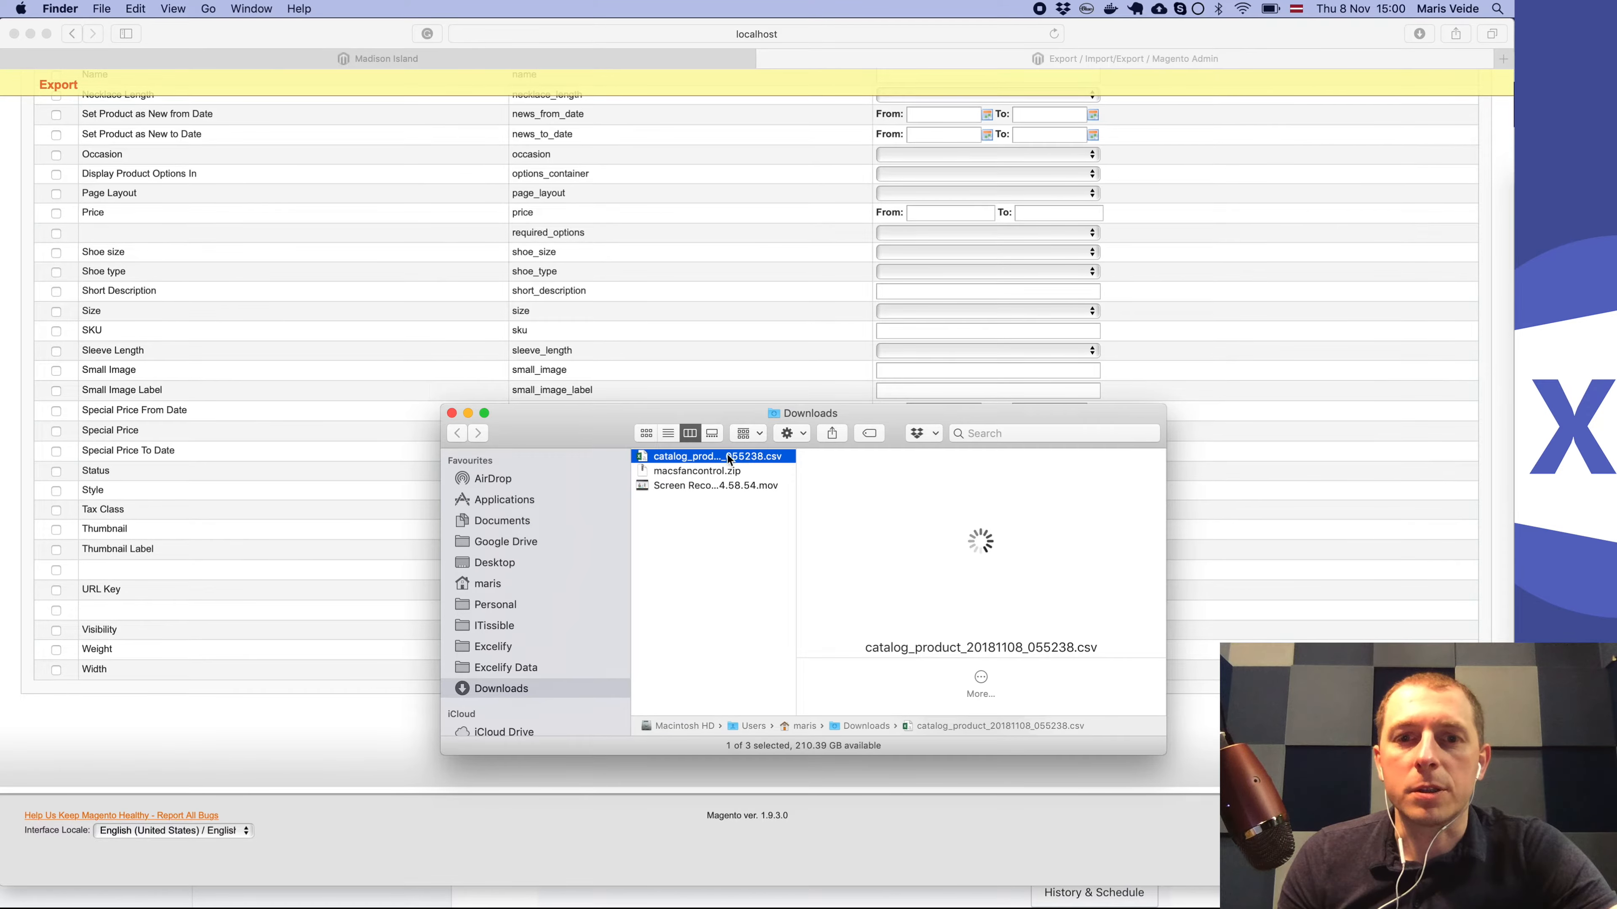
pyautogui.doubleClick(797, 478)
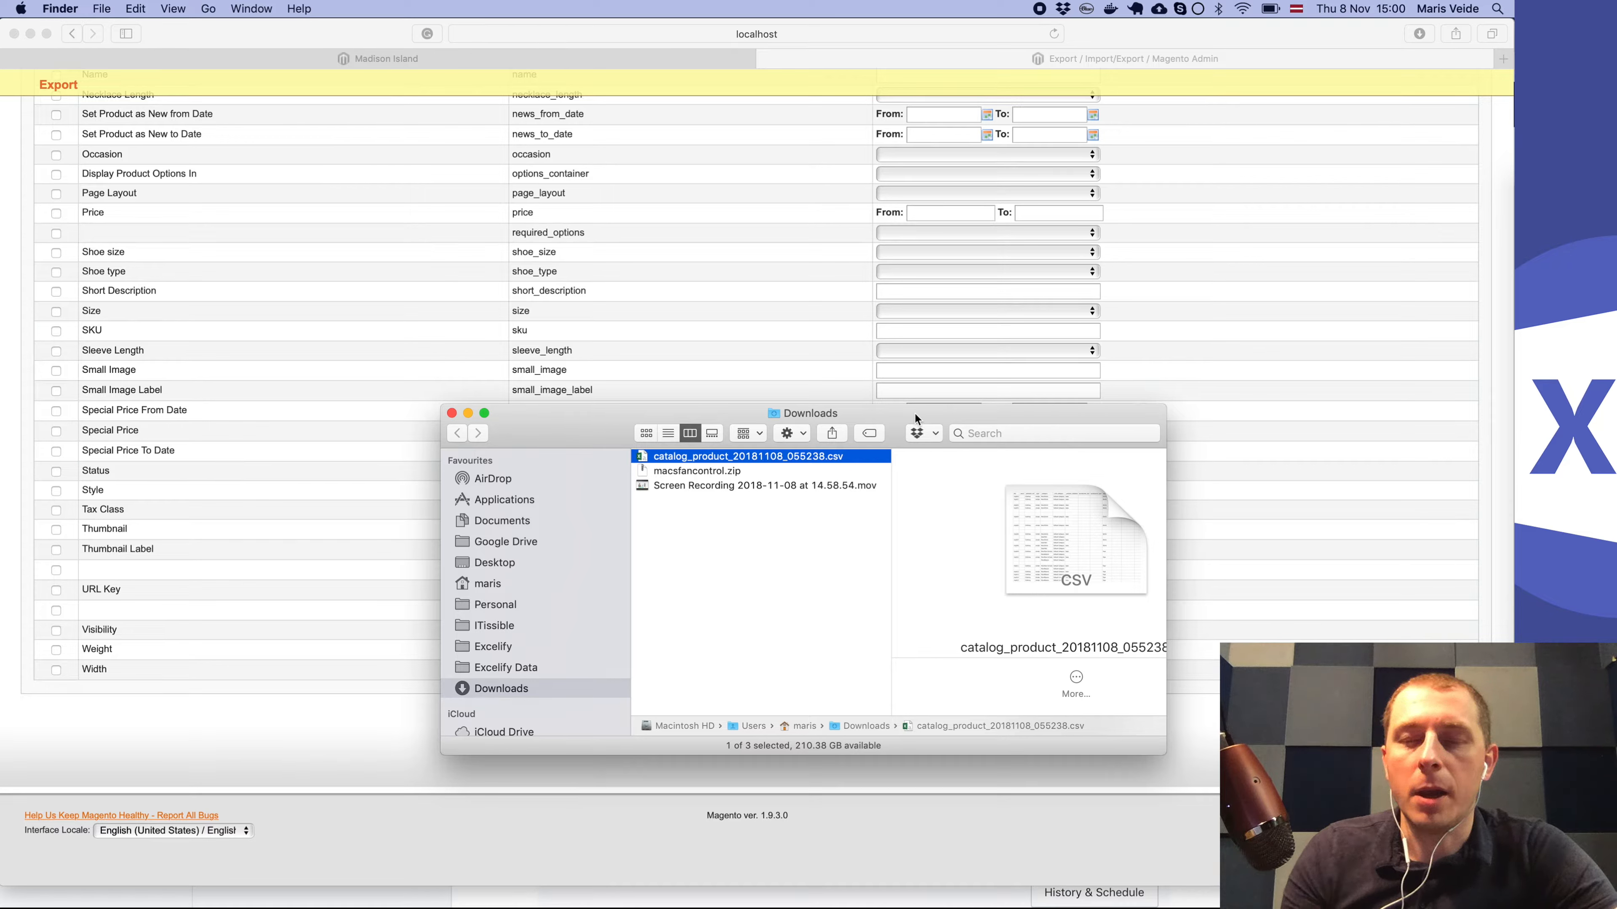
pyautogui.press('Return')
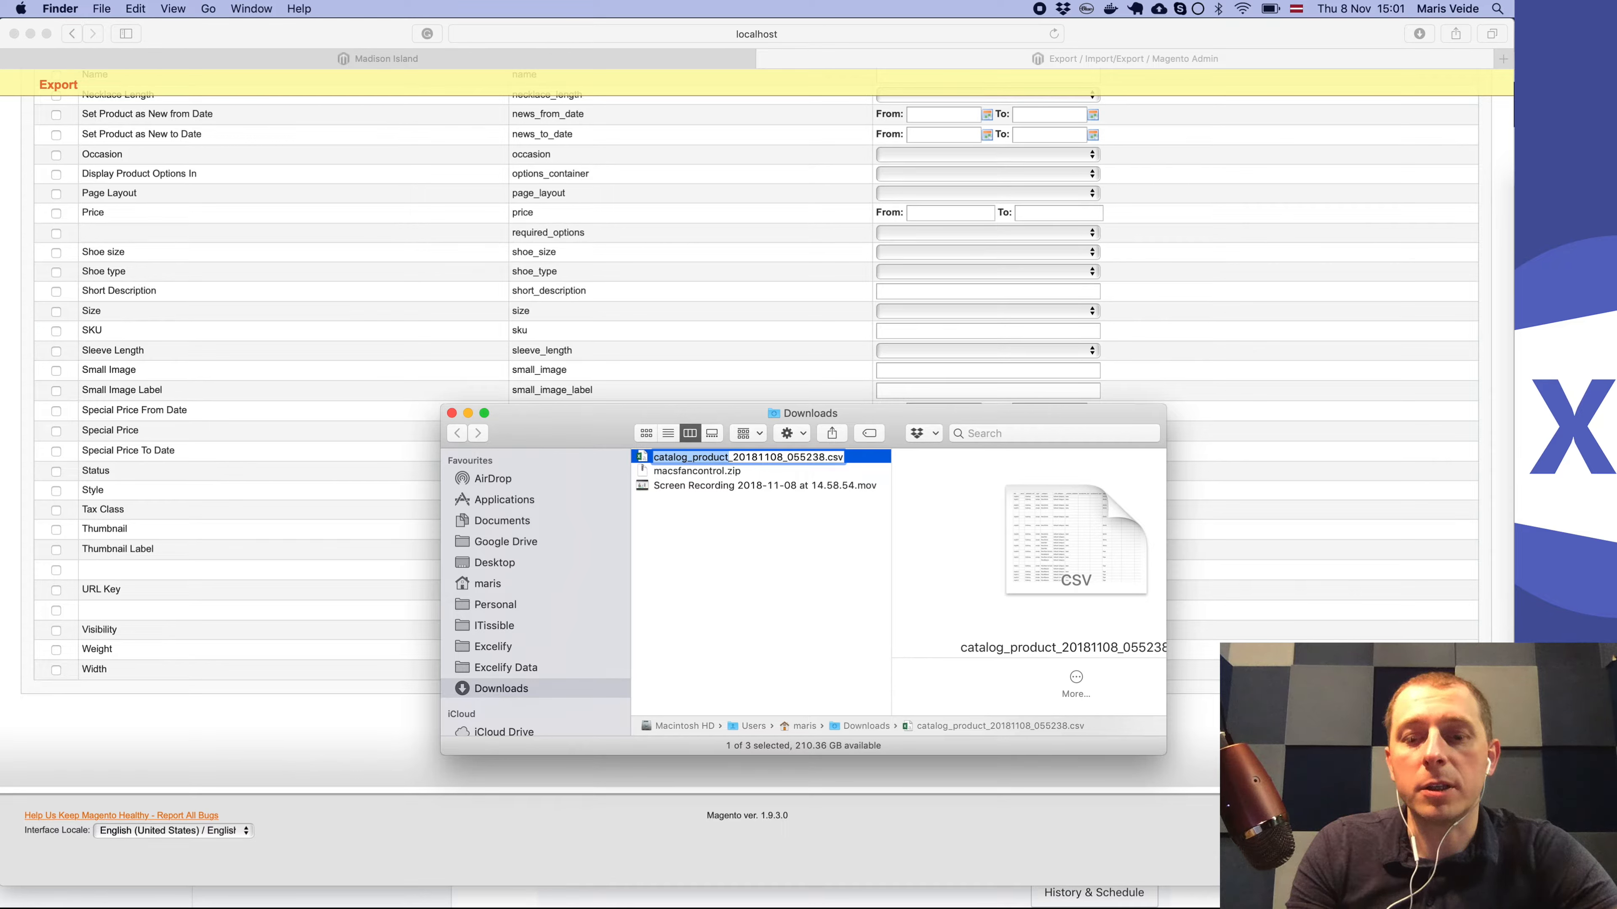
pyautogui.write('magent')
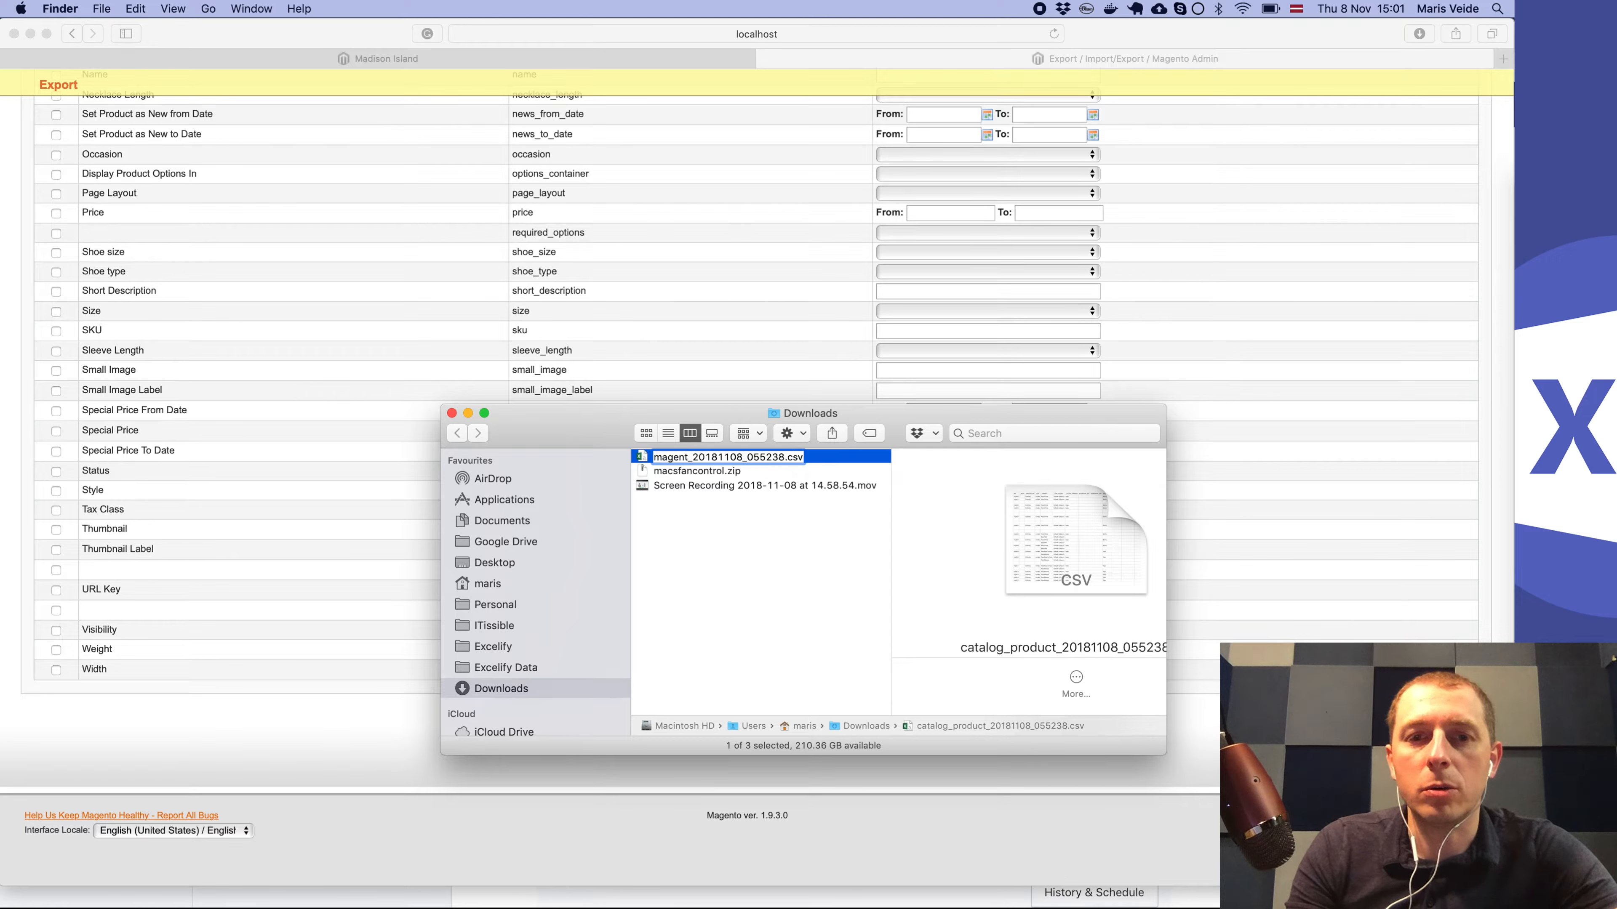
pyautogui.write('o_products')
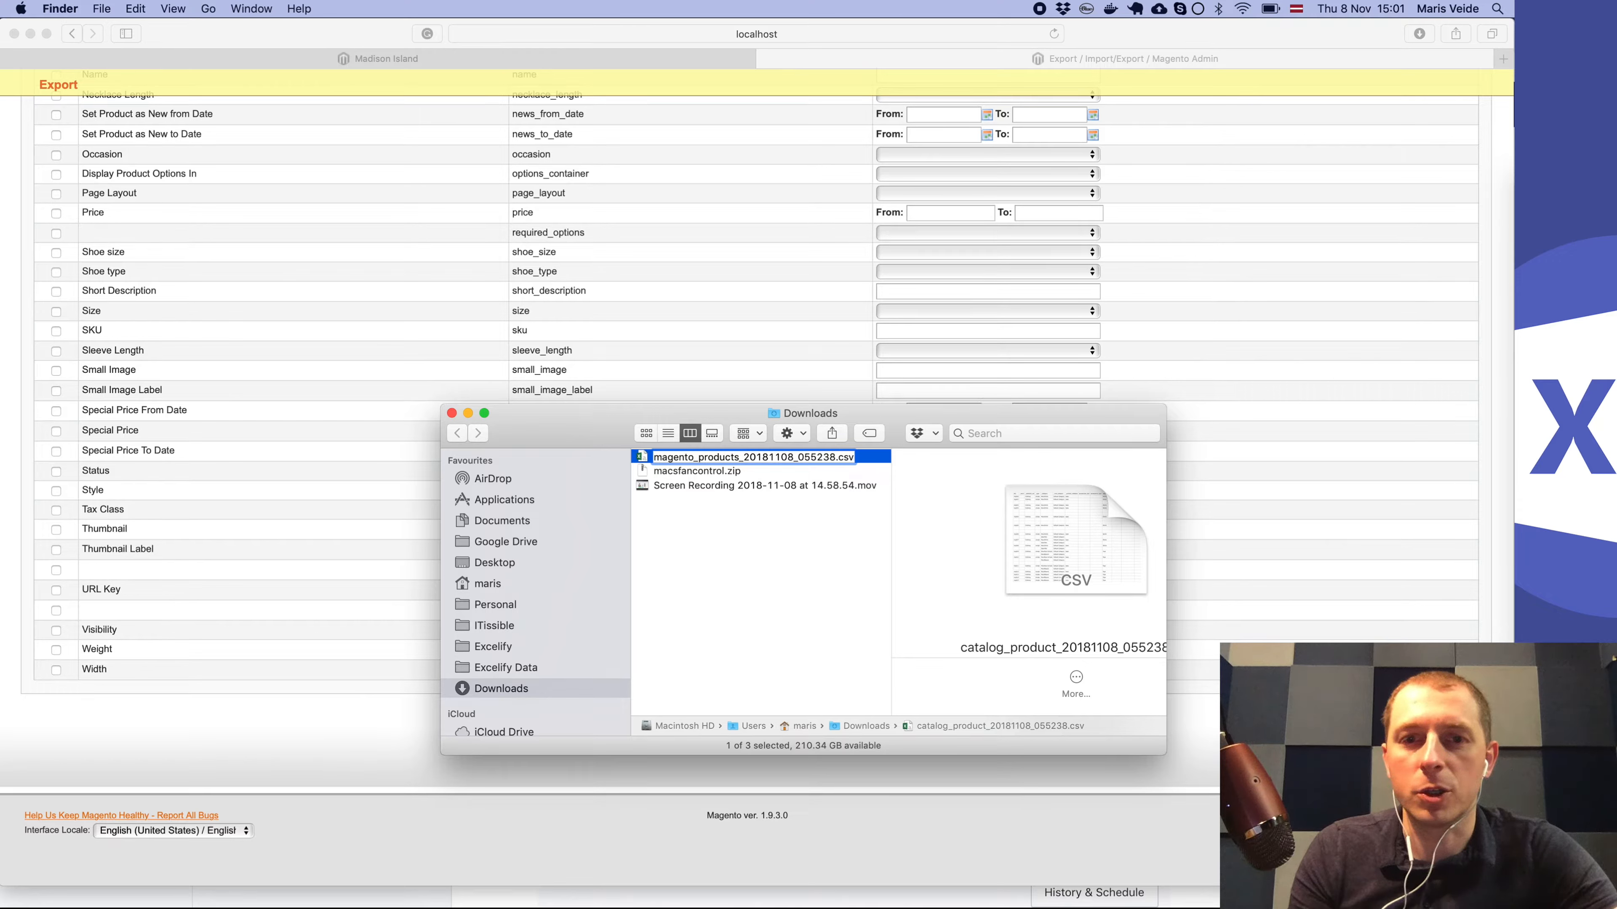
pyautogui.press('Return')
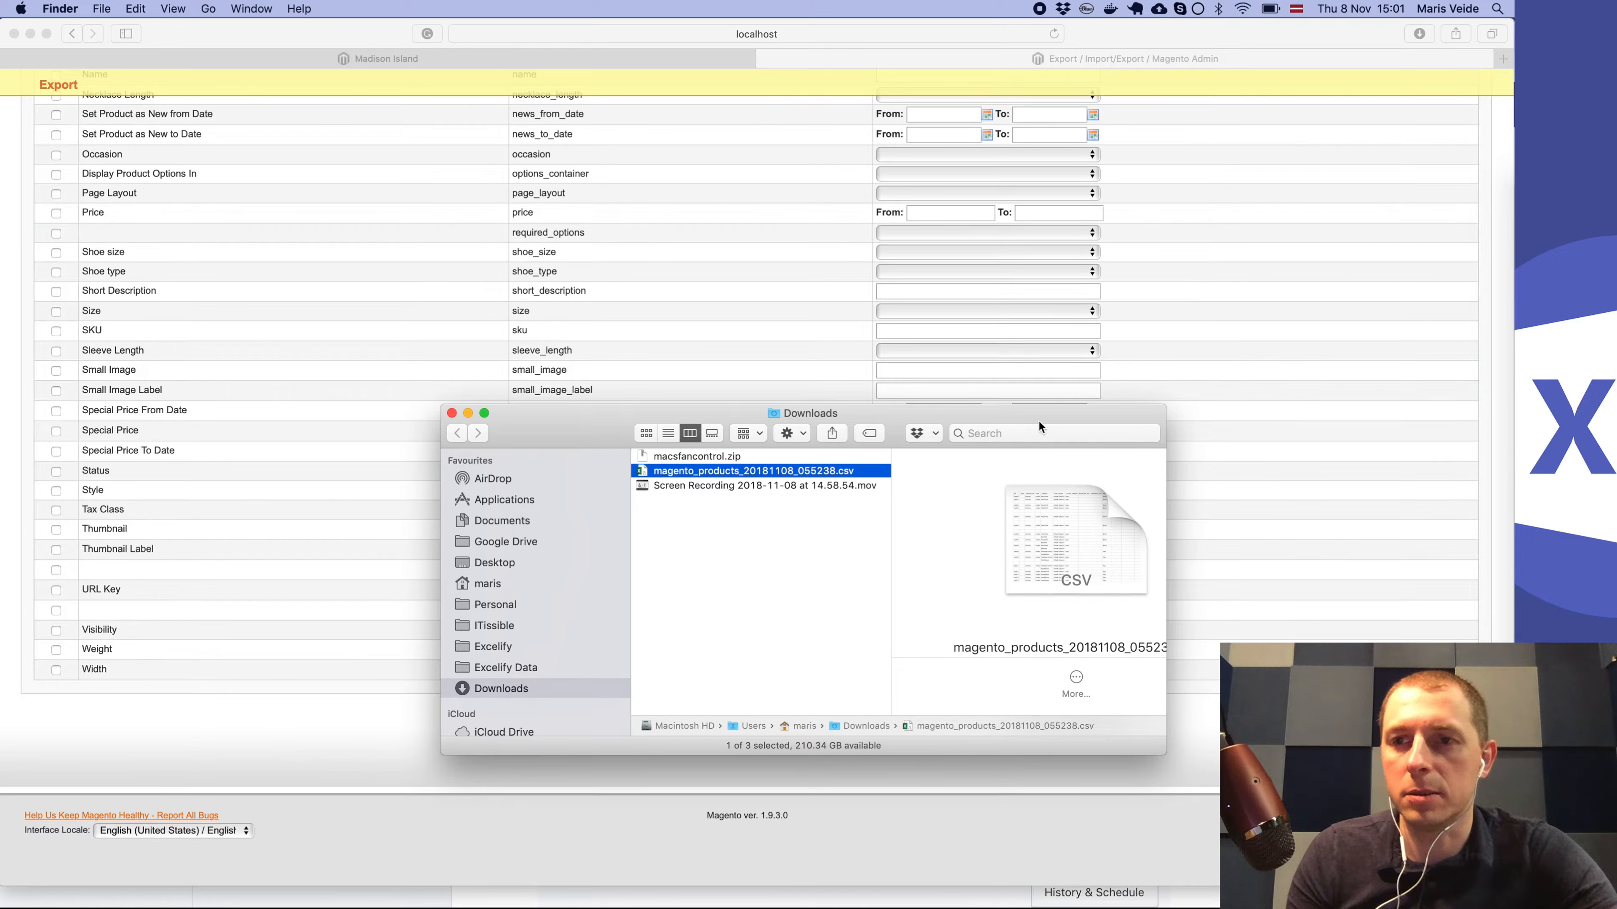
# Step: Switch to the Excelify app in Shopify and upload magento_products_20181108_055238.csv from Downloads for import
pyautogui.click(1506, 367)
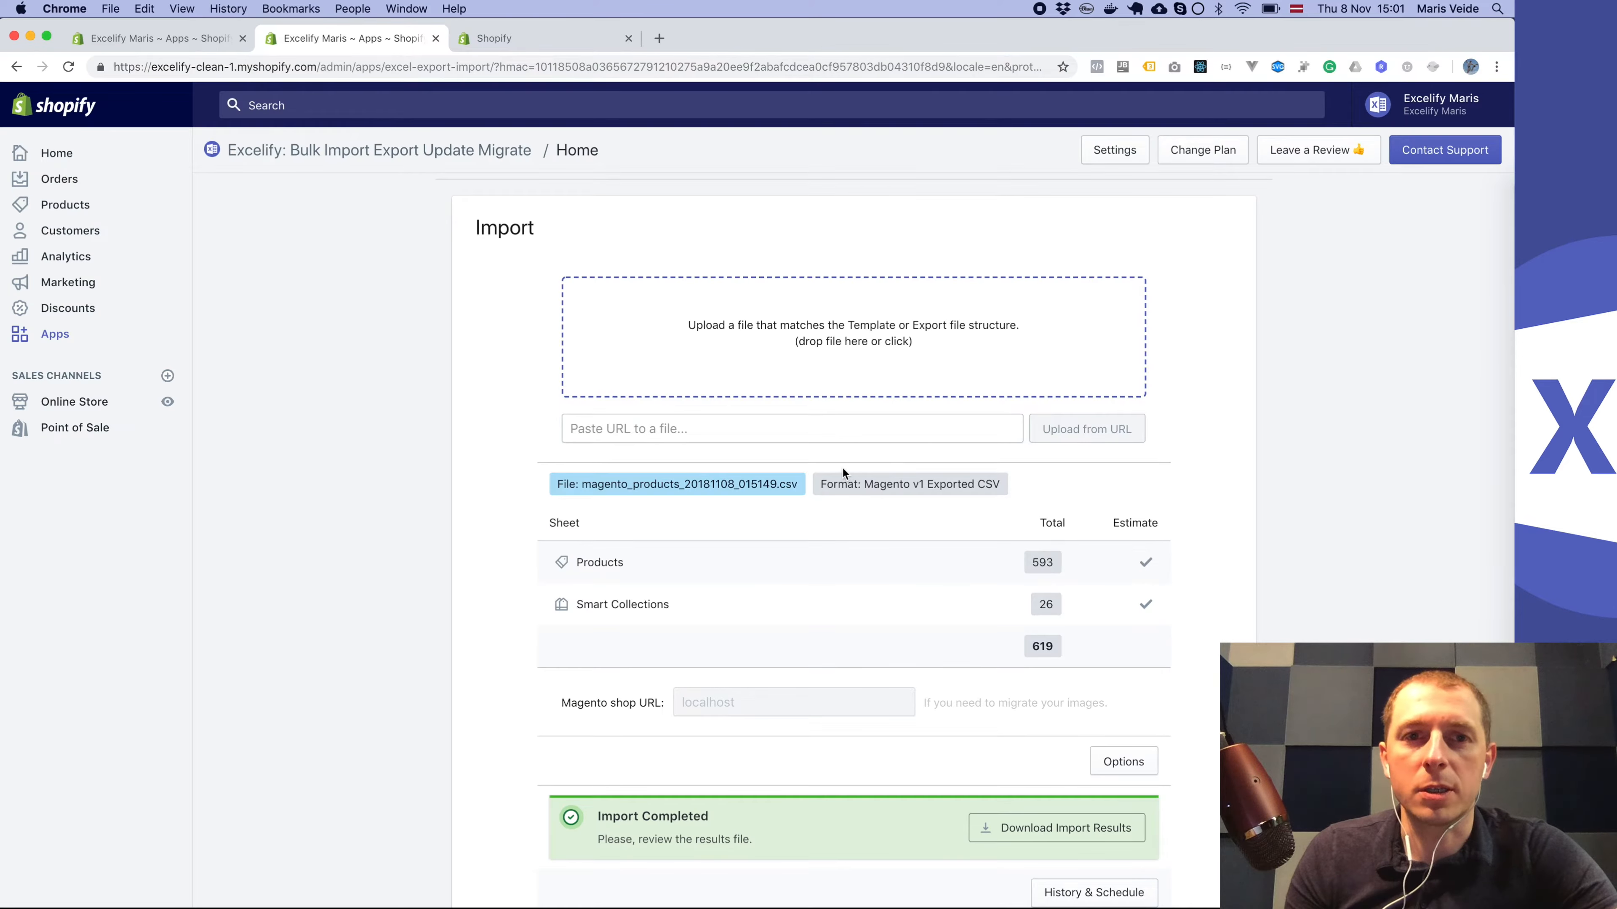
pyautogui.scroll(4, 841, 466)
pyautogui.scroll(-2, 846, 470)
pyautogui.click(882, 471)
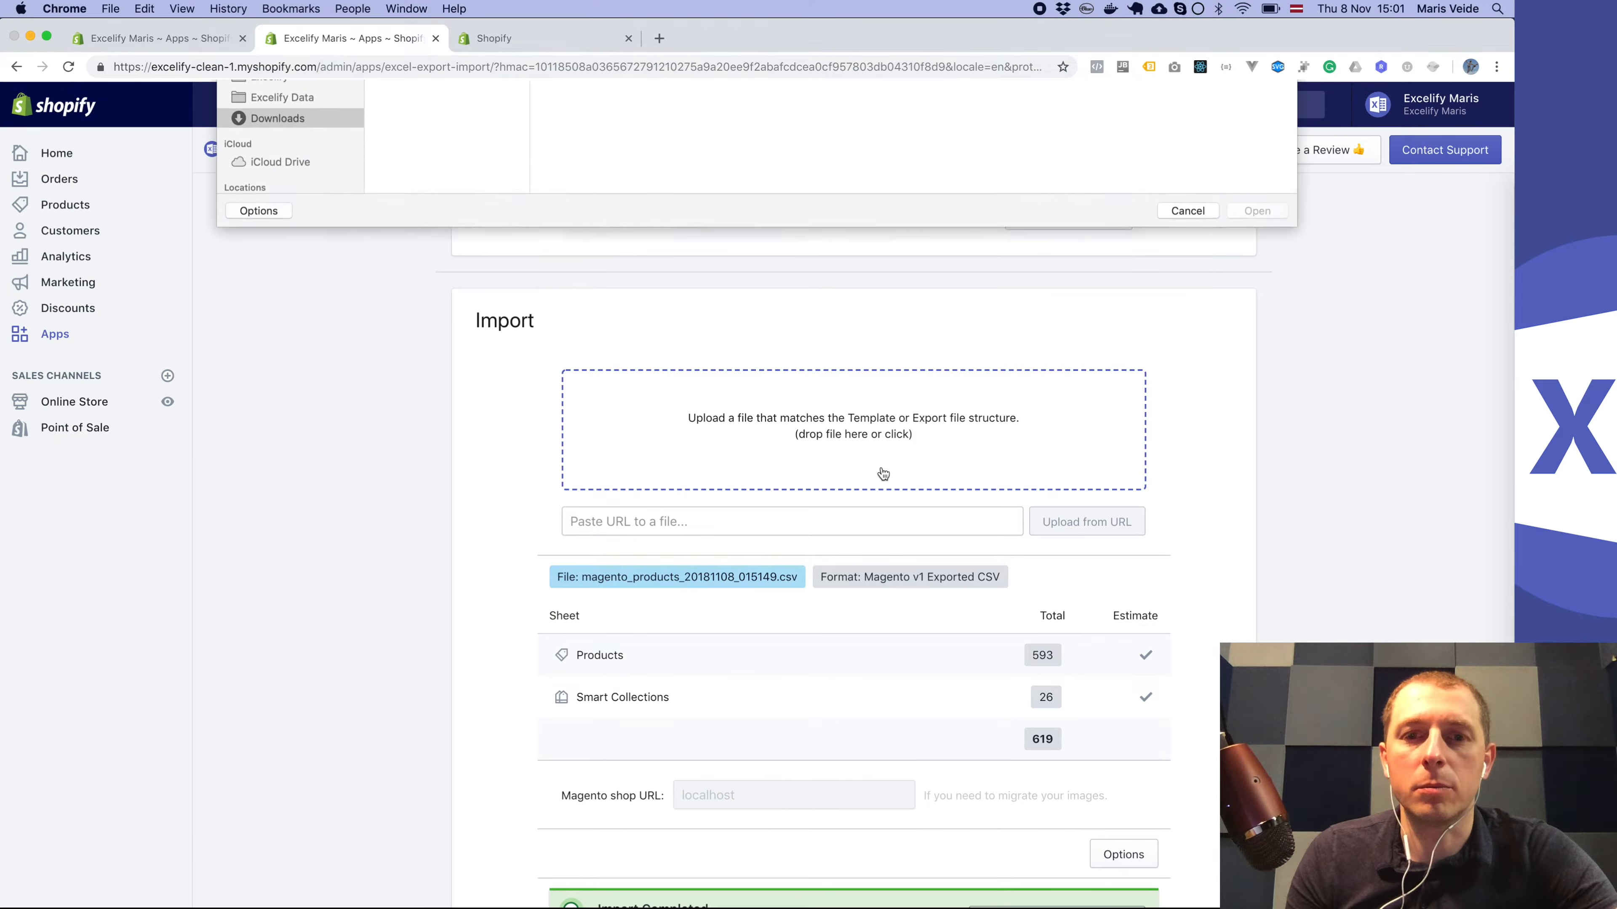
pyautogui.doubleClick(481, 137)
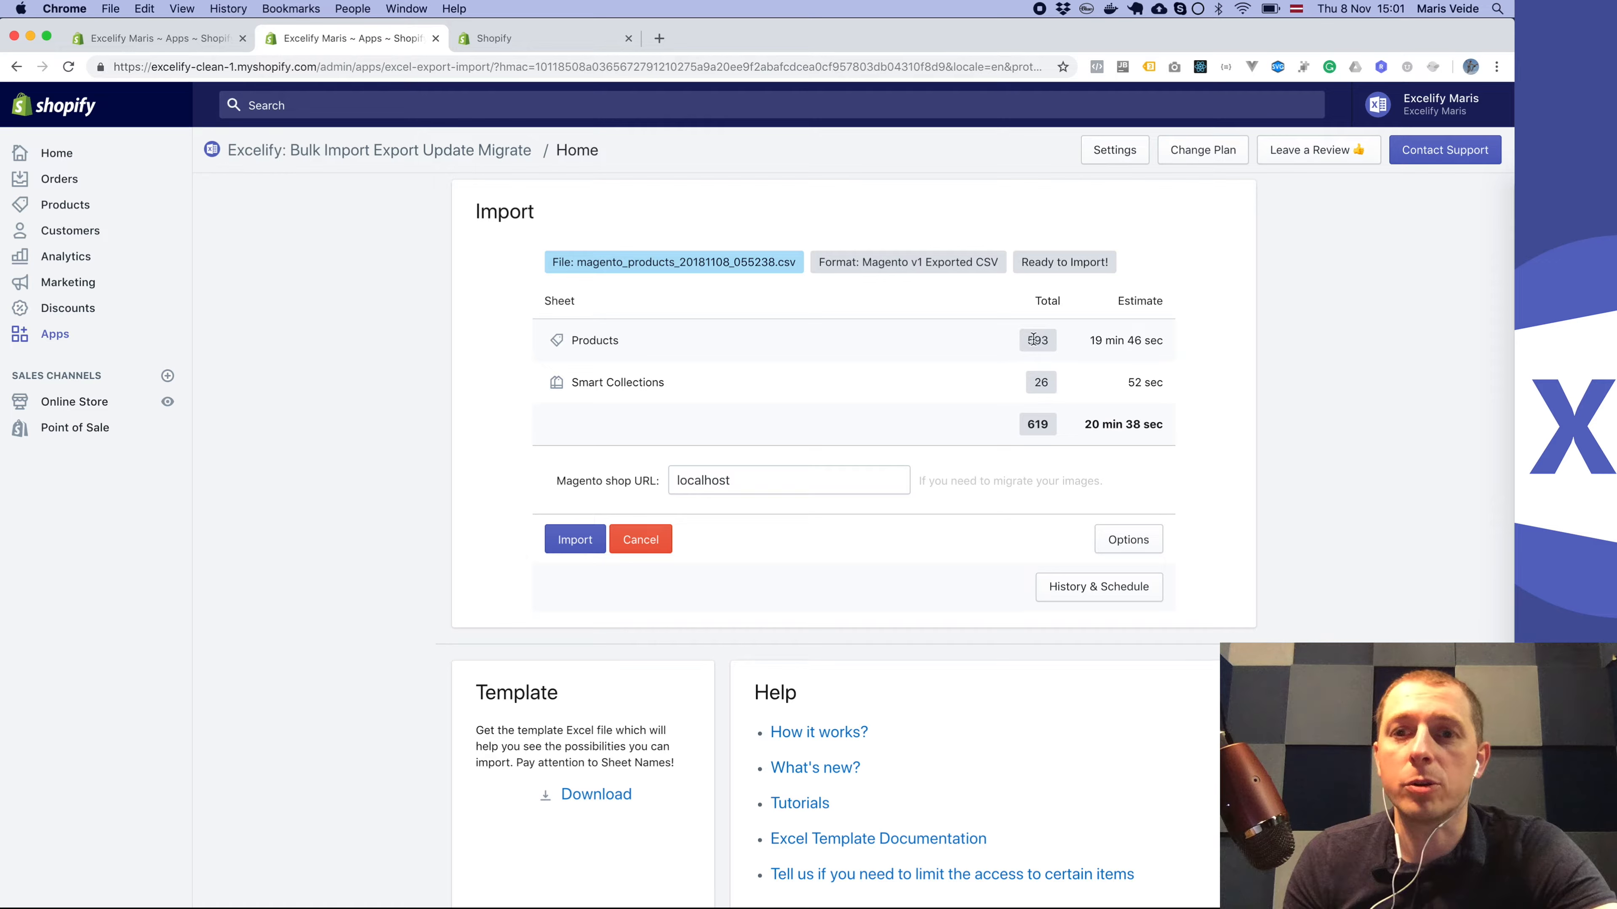
pyautogui.doubleClick(767, 484)
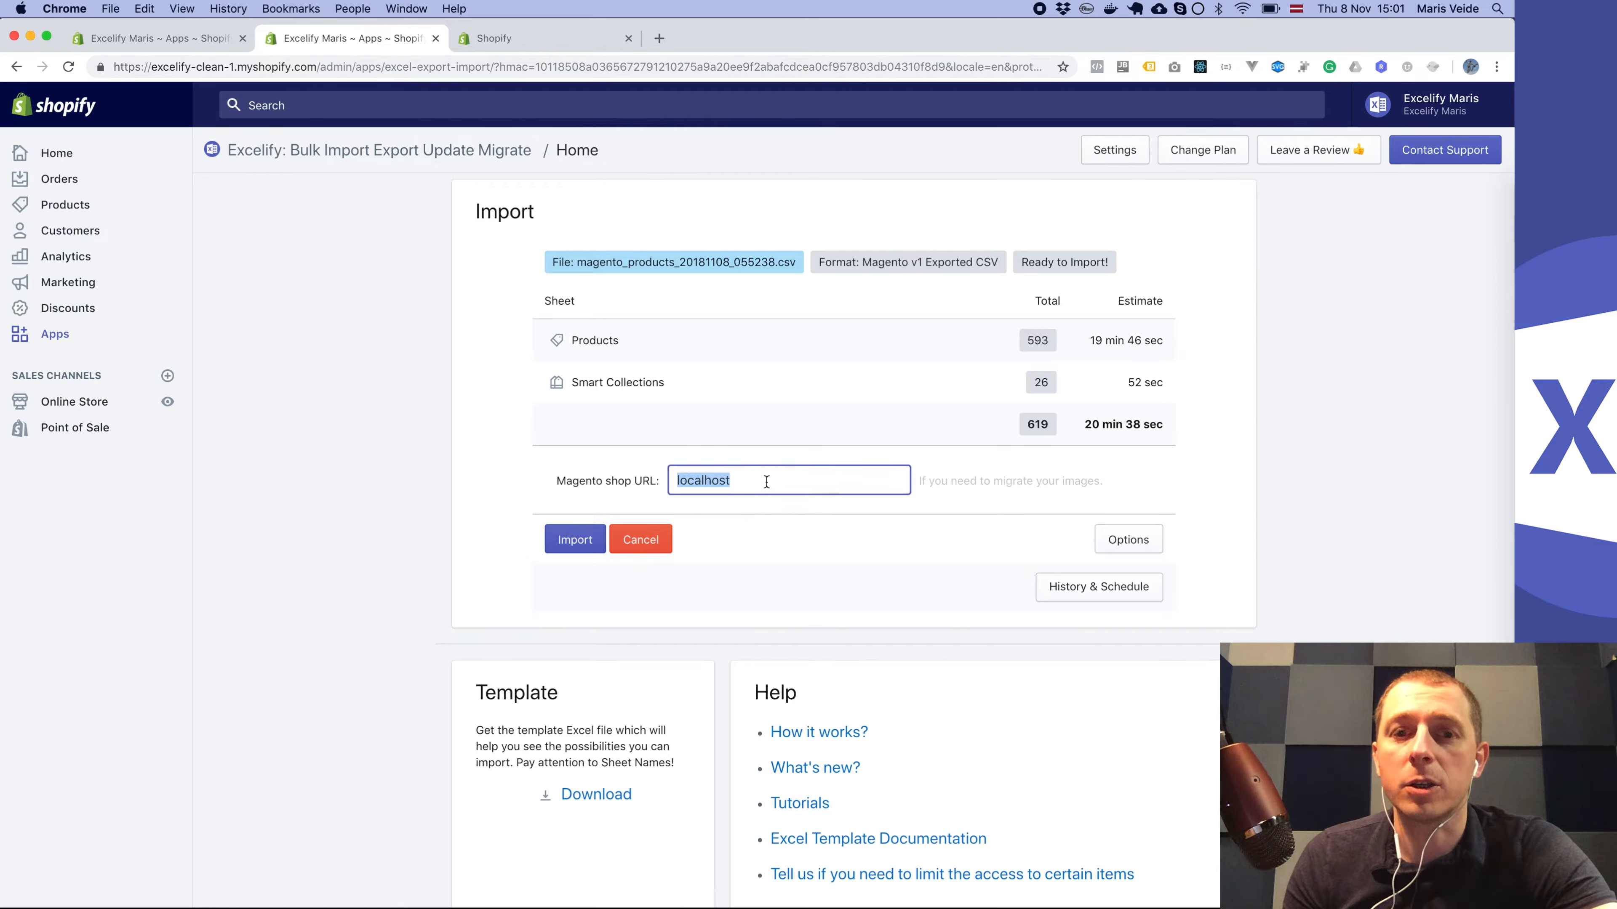
pyautogui.press('BackSpace')
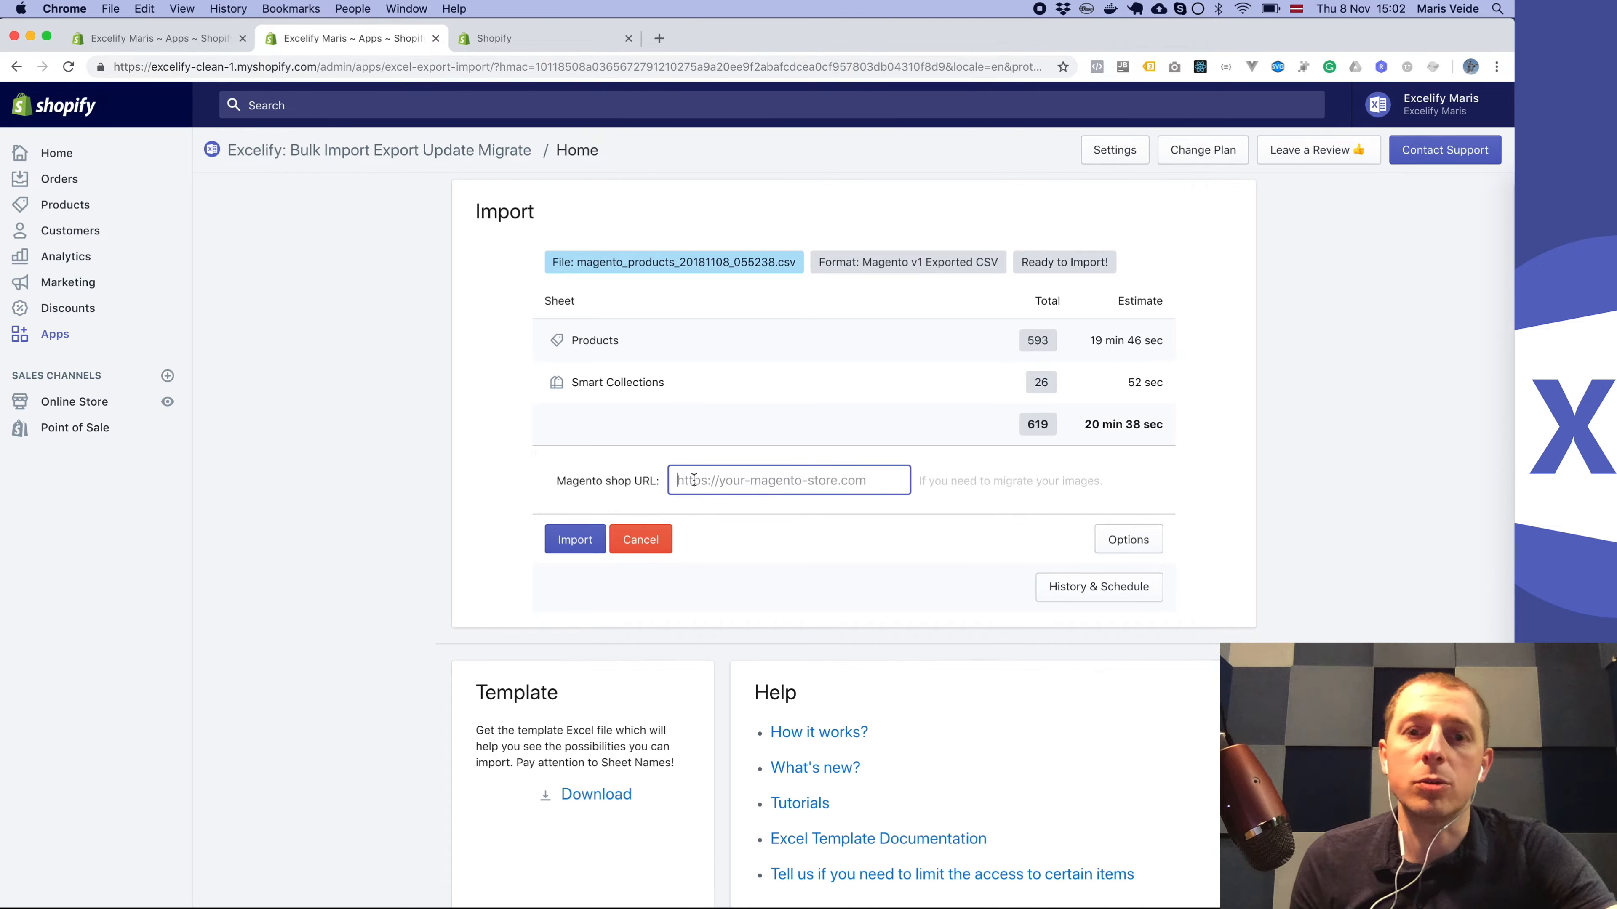
pyautogui.write('https://a16abf32.ngrok.io')
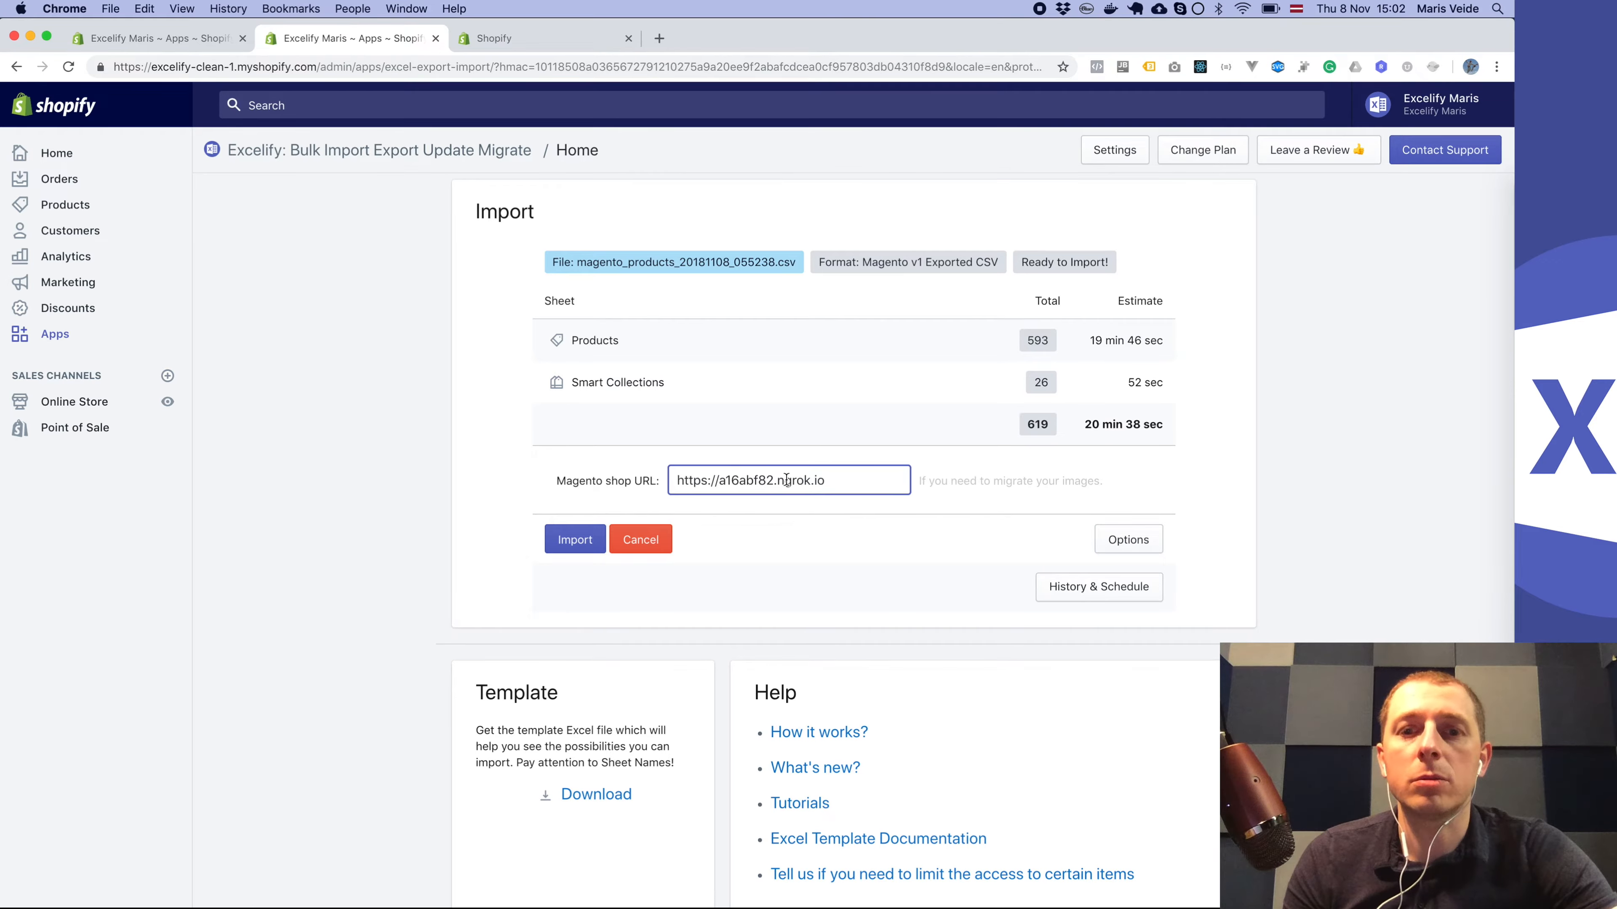
pyautogui.moveTo(719, 479)
pyautogui.mouseDown()
pyautogui.moveTo(824, 479)
pyautogui.moveTo(713, 481)
pyautogui.mouseUp()
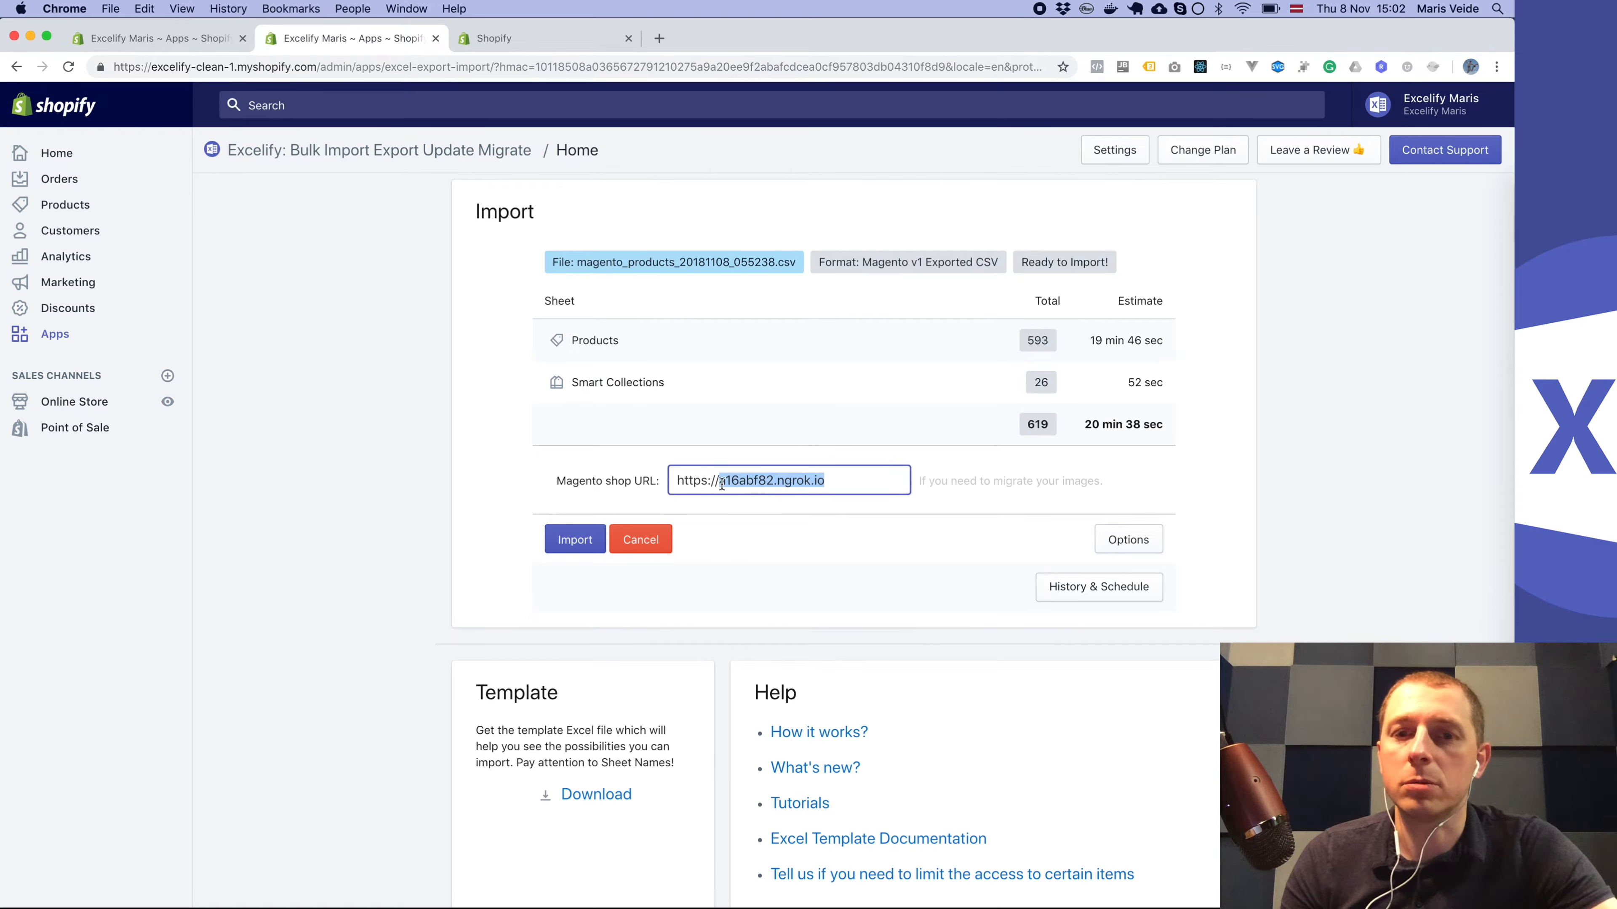
pyautogui.click(840, 481)
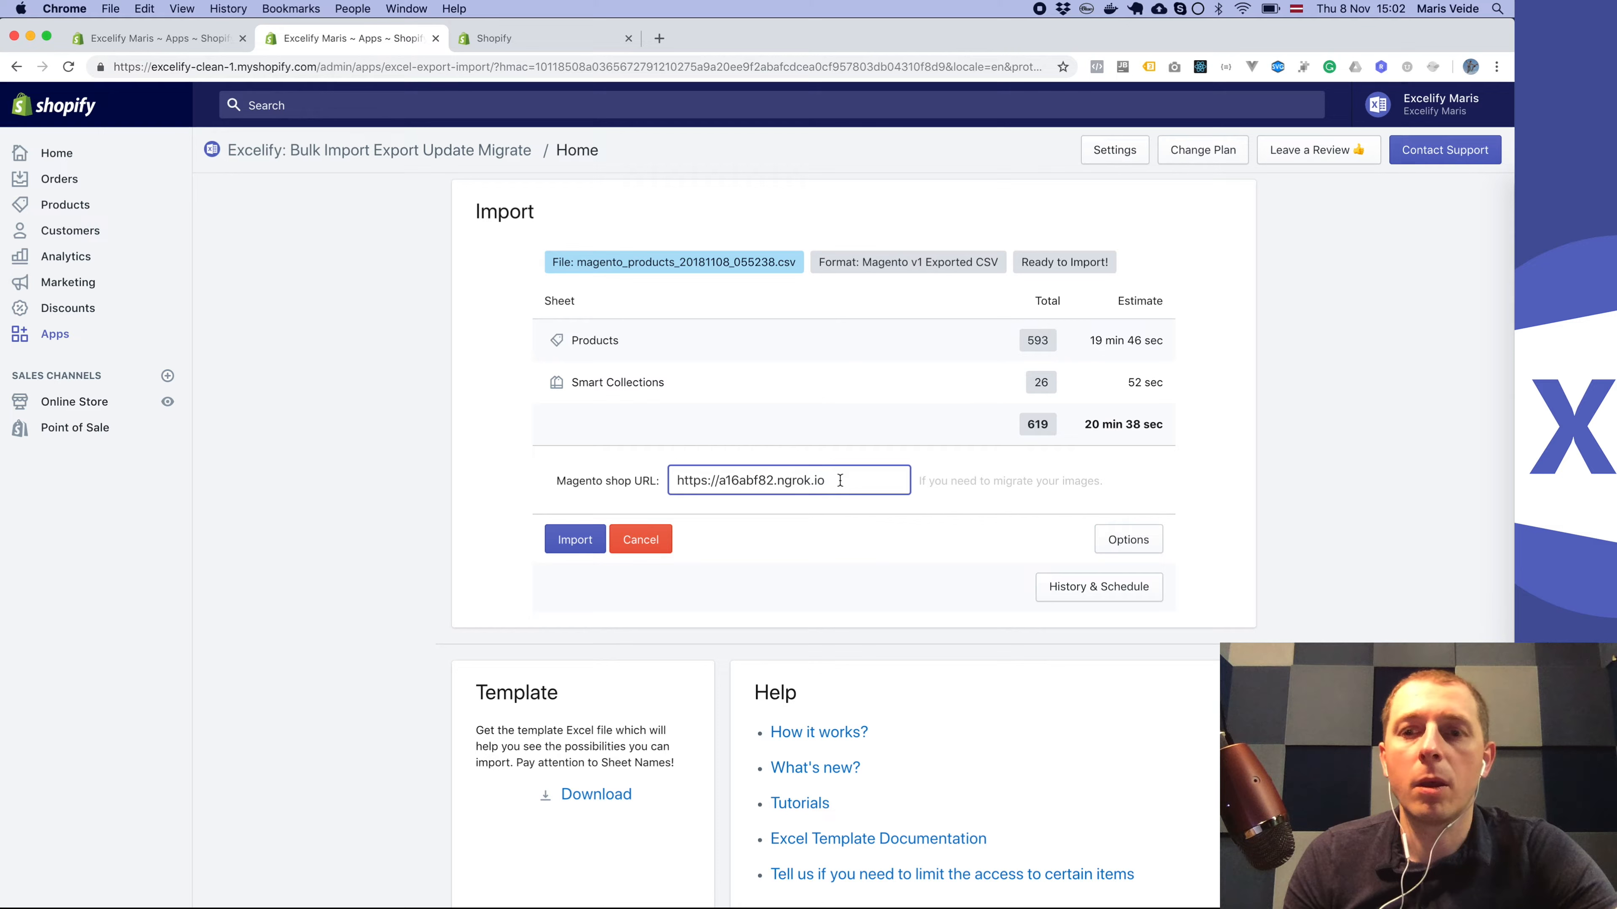
pyautogui.click(954, 492)
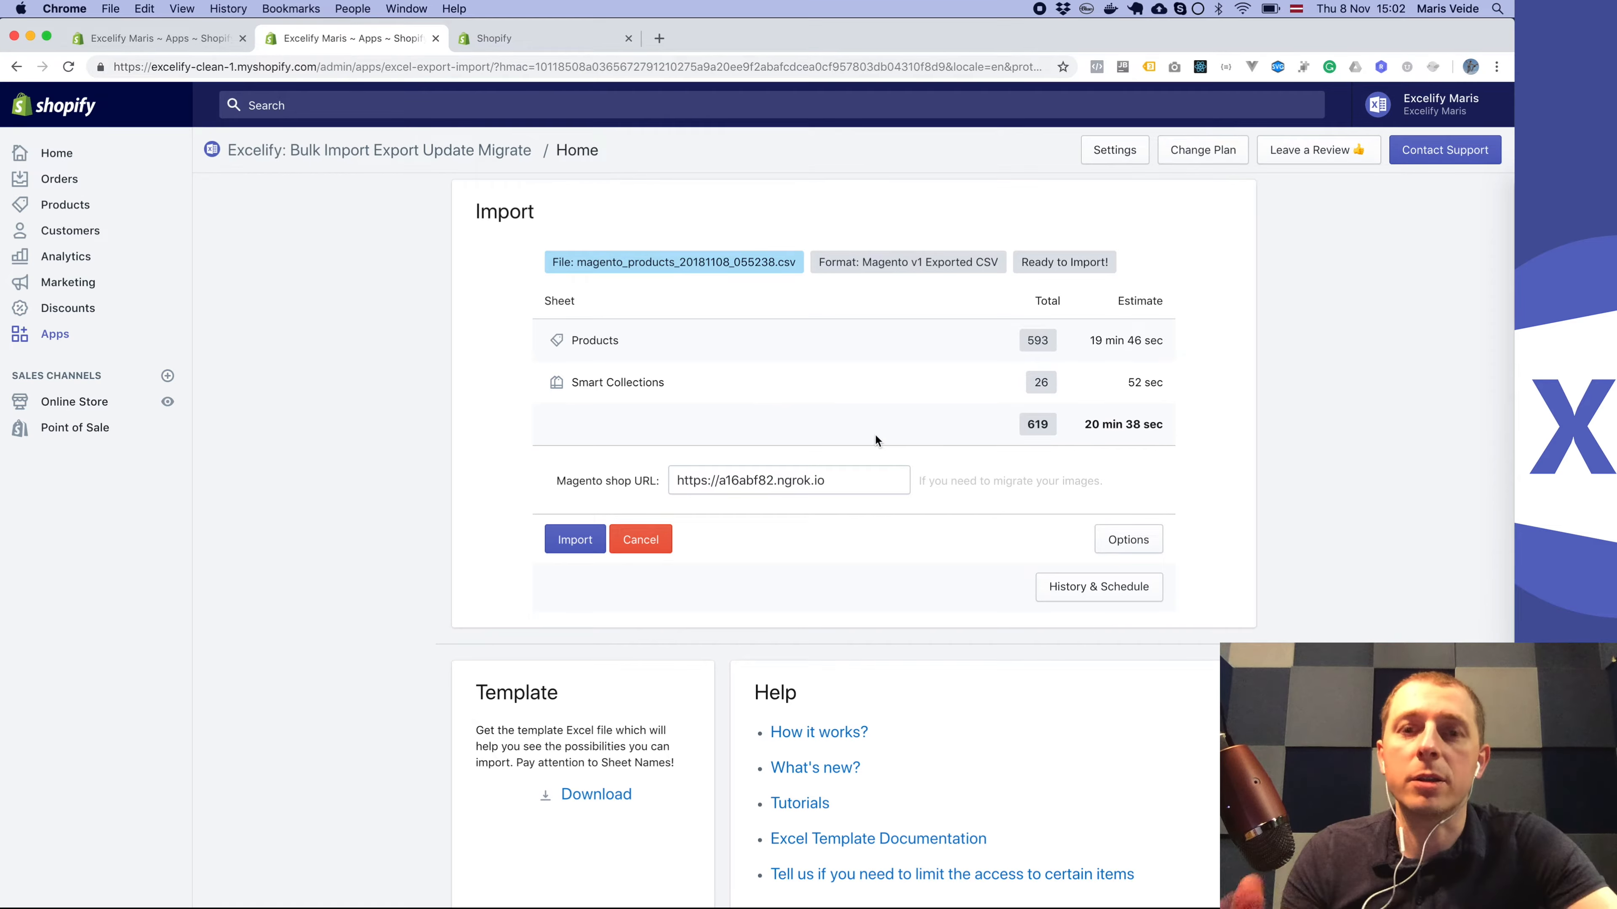
# Step: Enable the Dry run option, start the import to generate only the results file, and collapse the import options
pyautogui.click(1120, 540)
pyautogui.scroll(-2, 1006, 595)
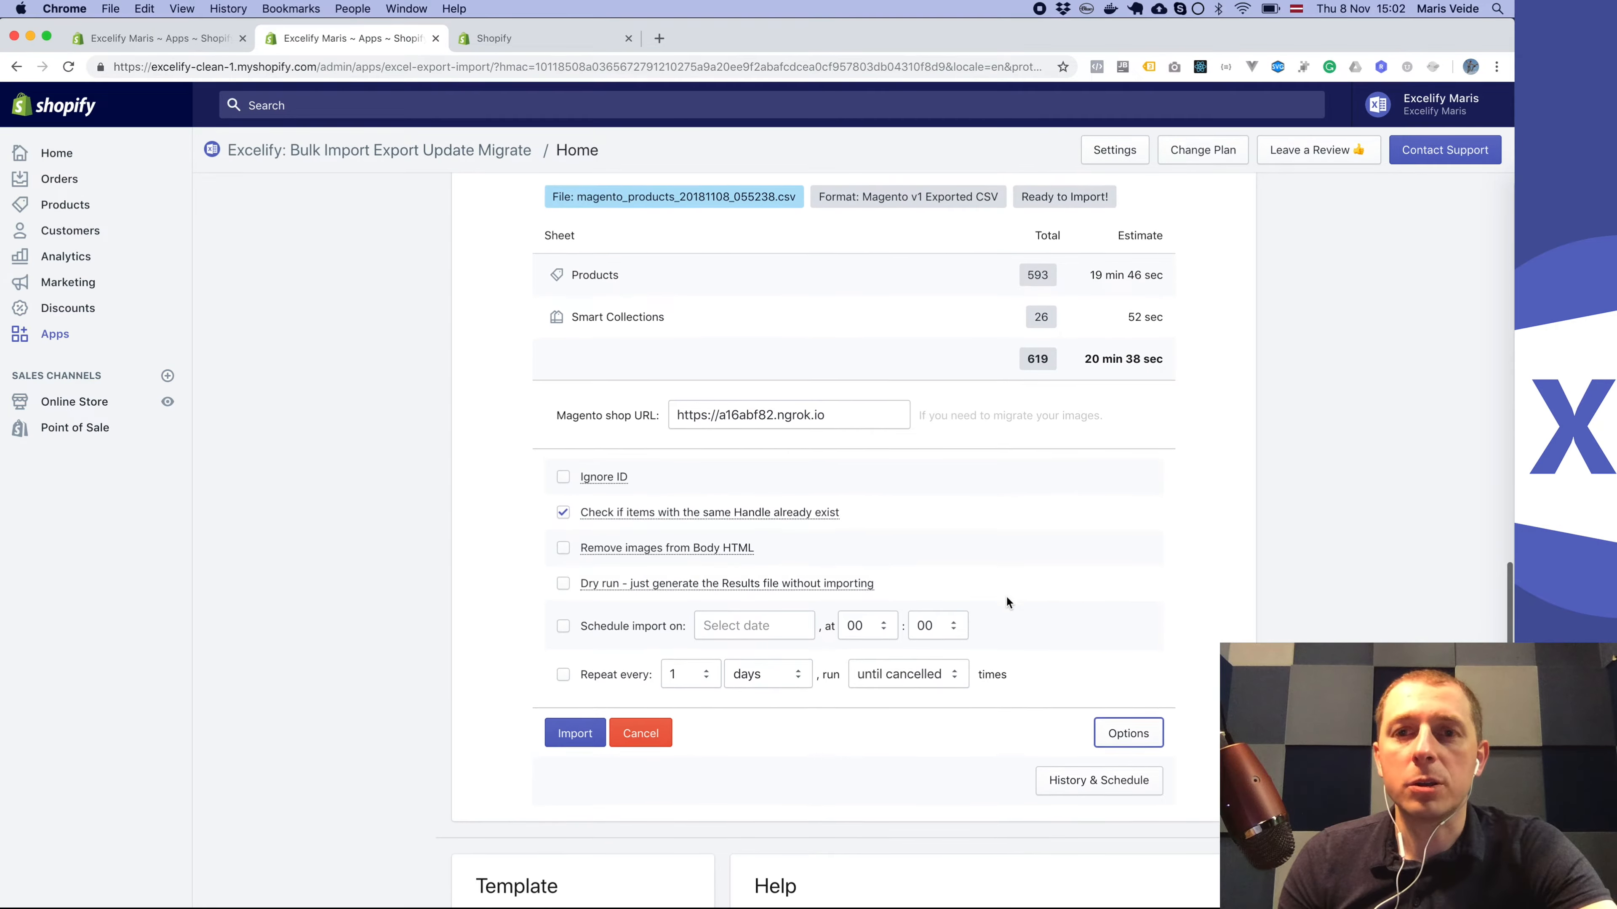
pyautogui.moveTo(712, 580)
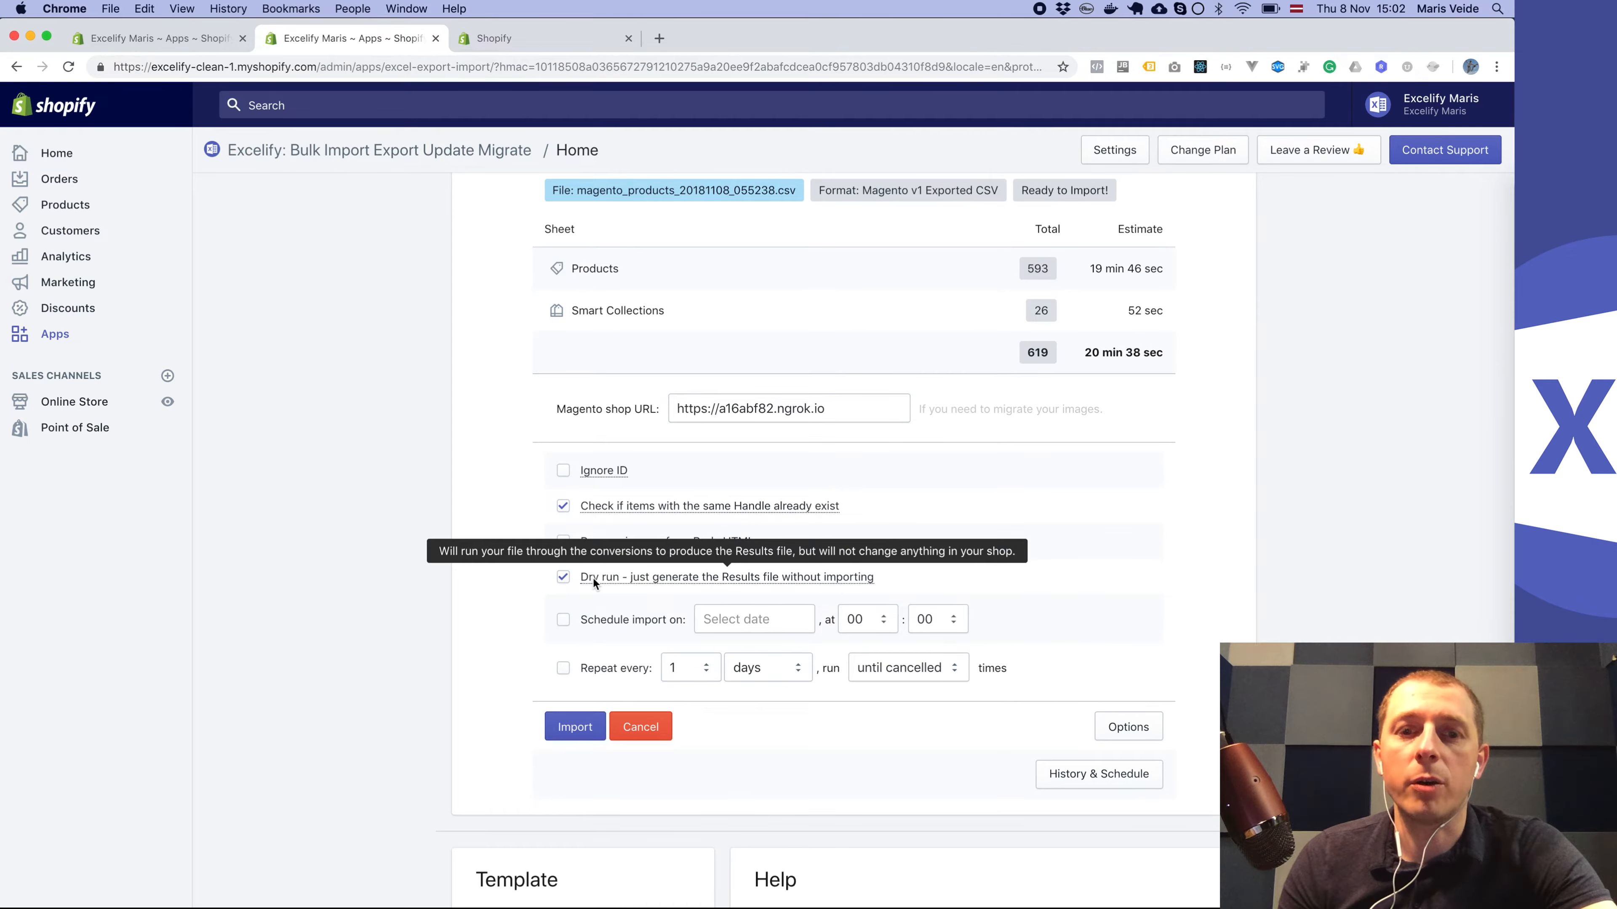
pyautogui.click(563, 578)
pyautogui.moveTo(680, 580)
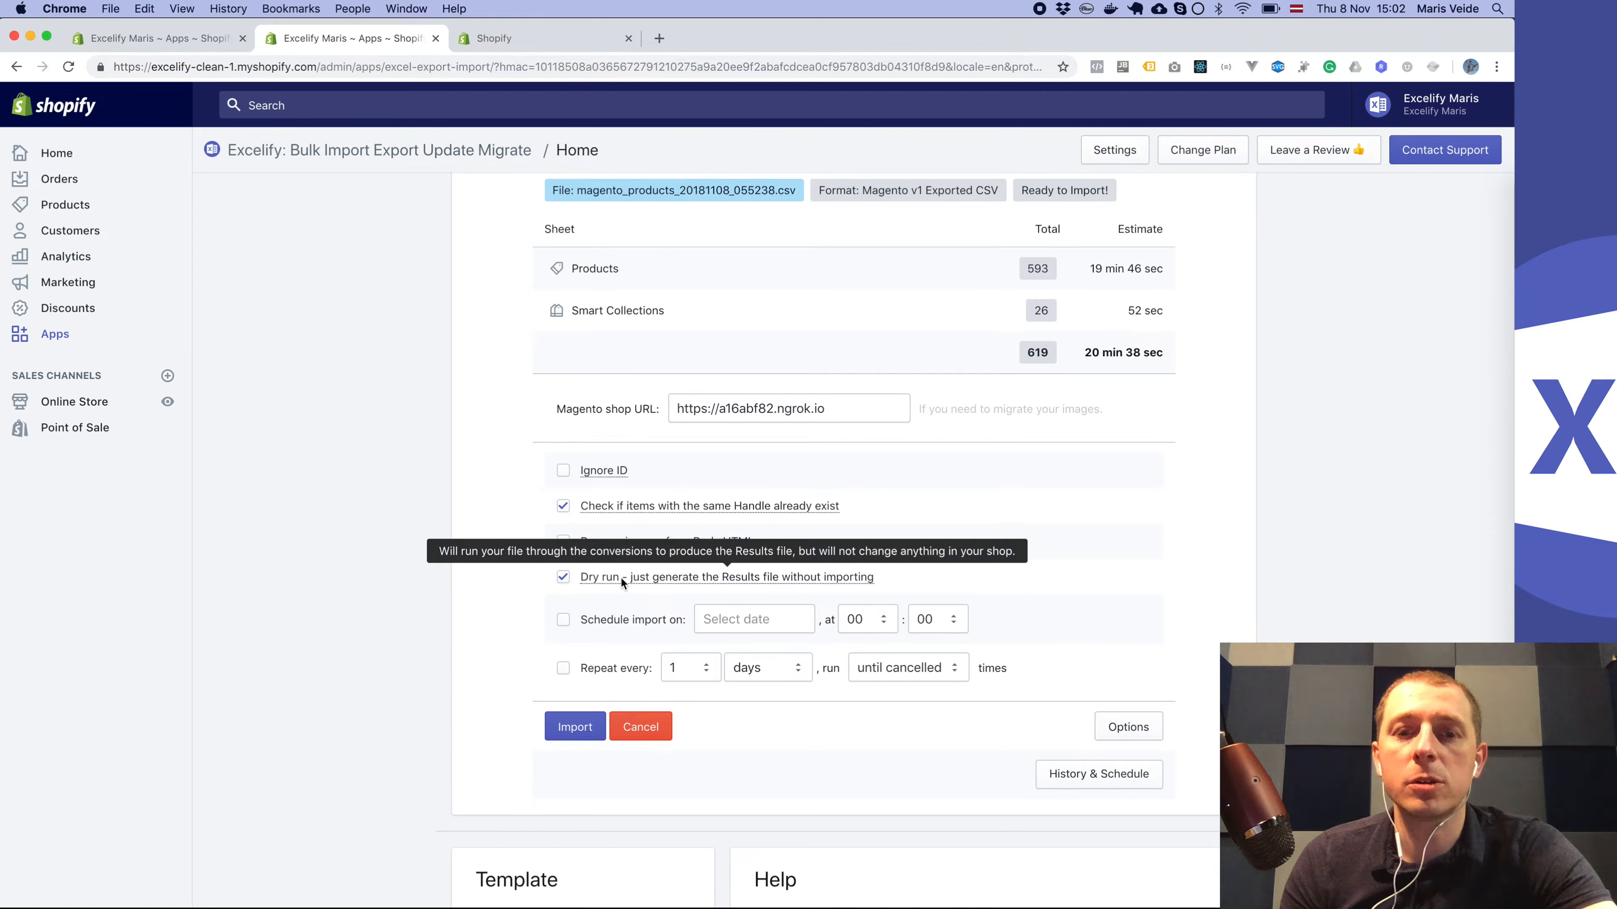
pyautogui.click(576, 727)
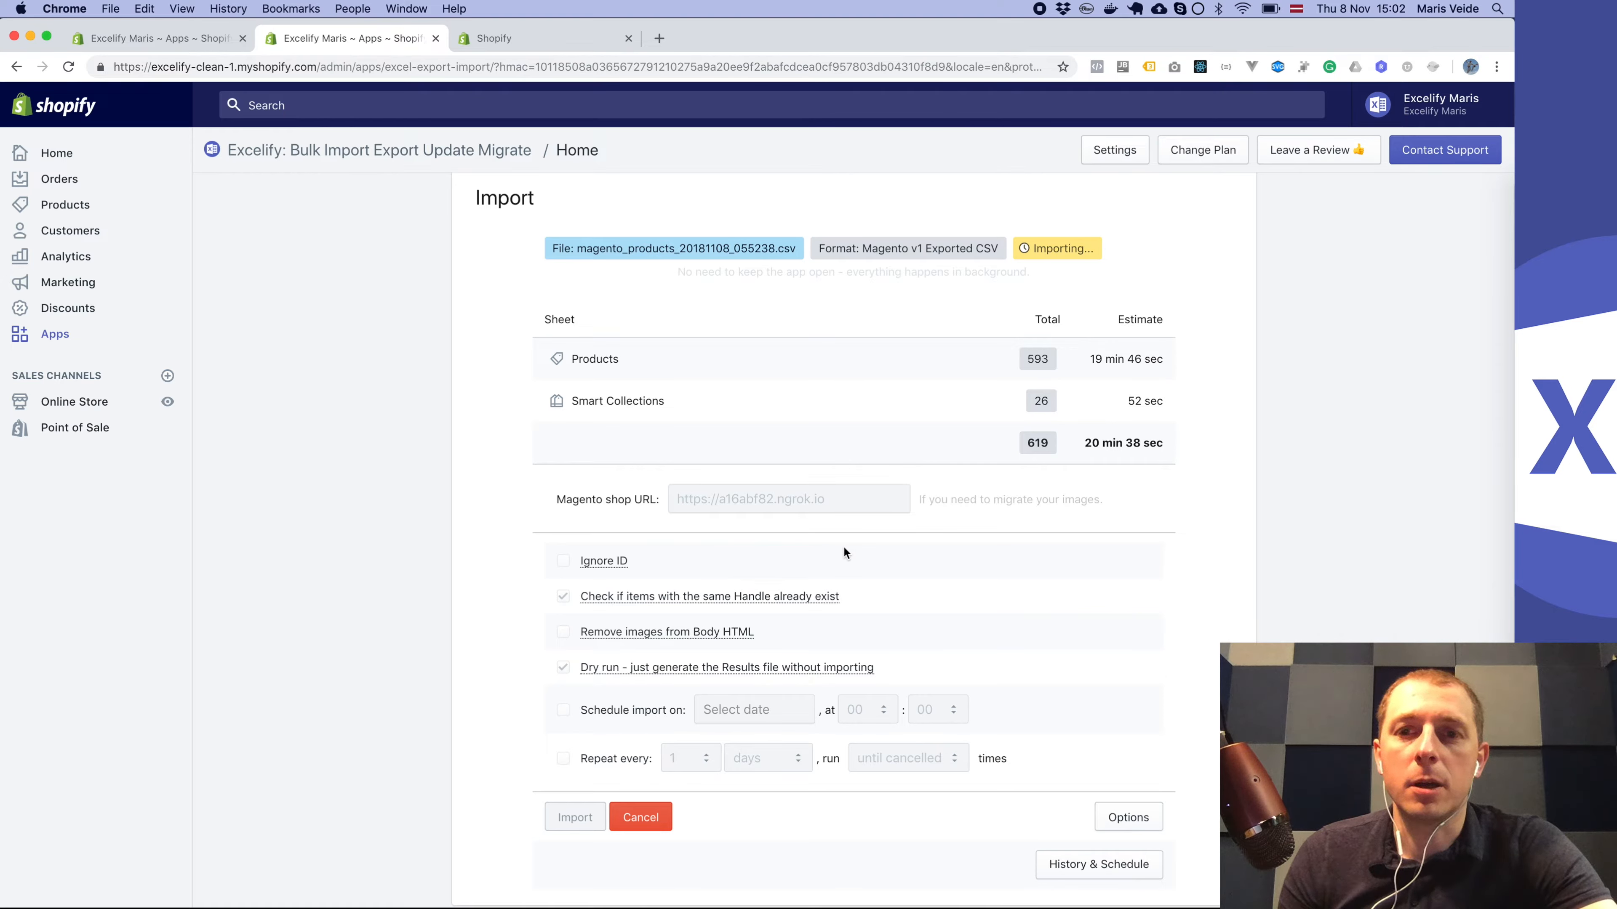
pyautogui.click(1128, 818)
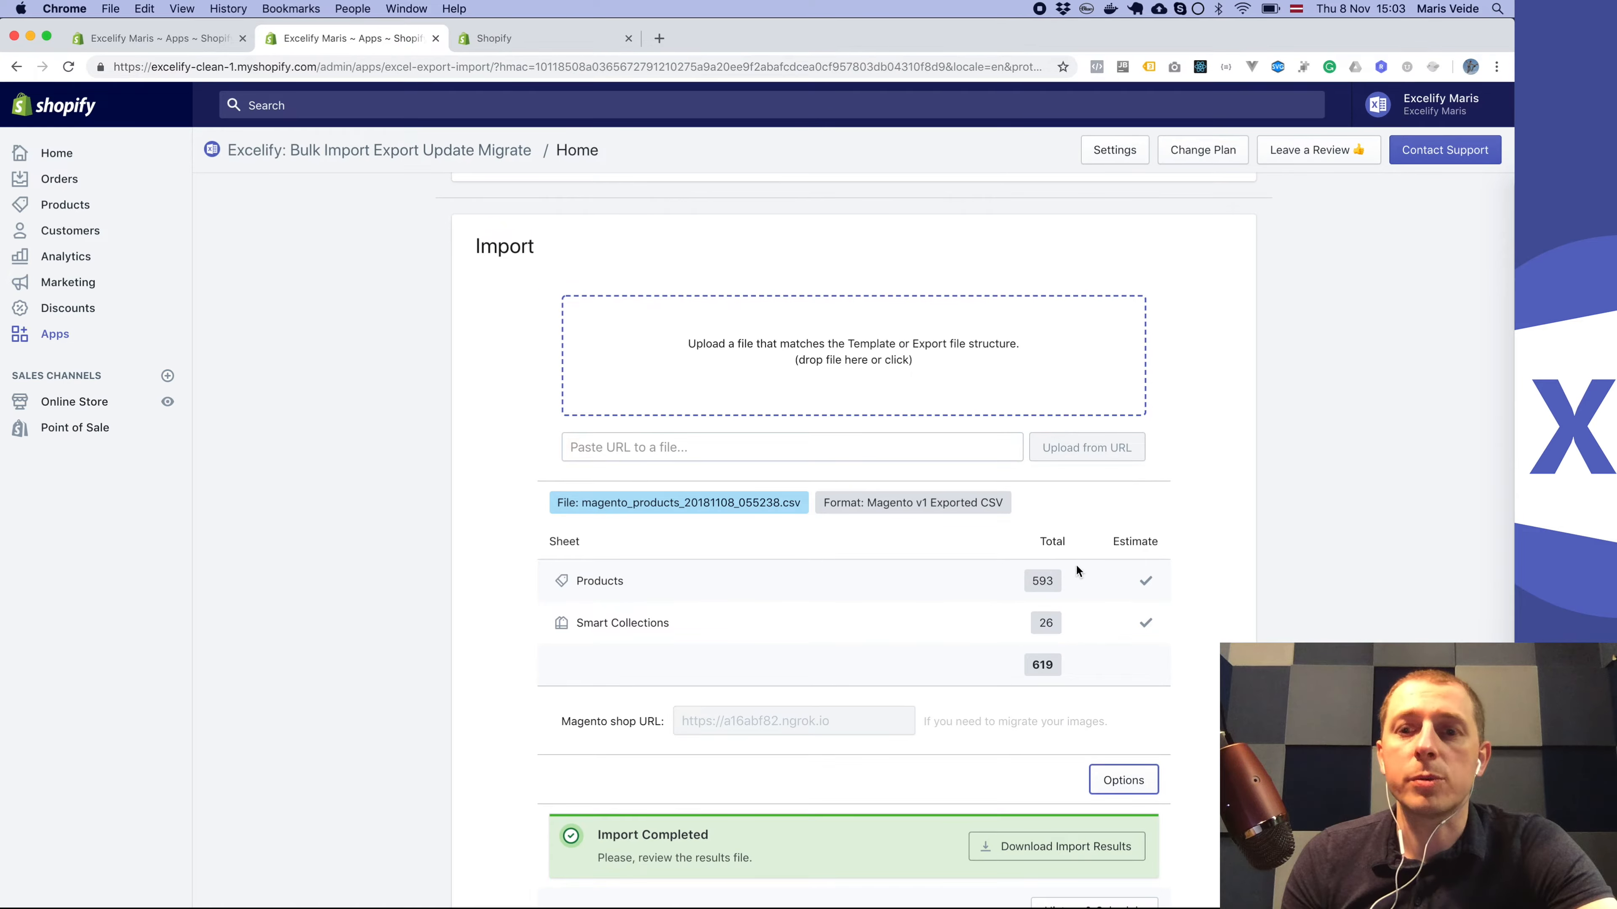
# Step: Download the import results of the dry run and open the file in Excel
pyautogui.scroll(-3, 1036, 615)
pyautogui.scroll(-1, 1032, 629)
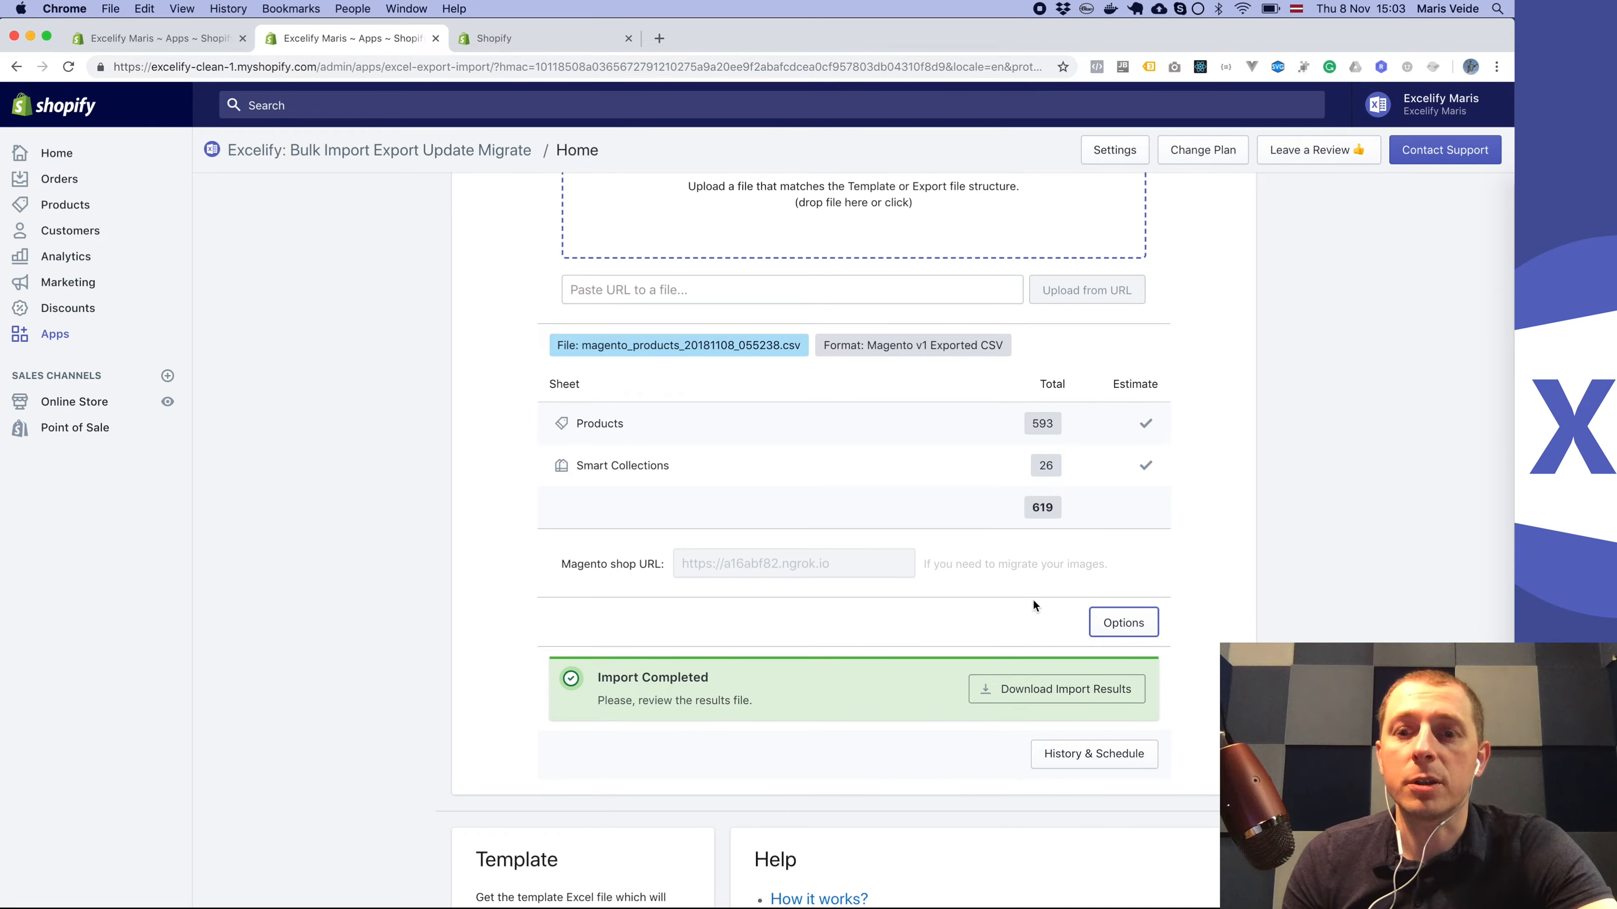
pyautogui.scroll(-3, 1012, 688)
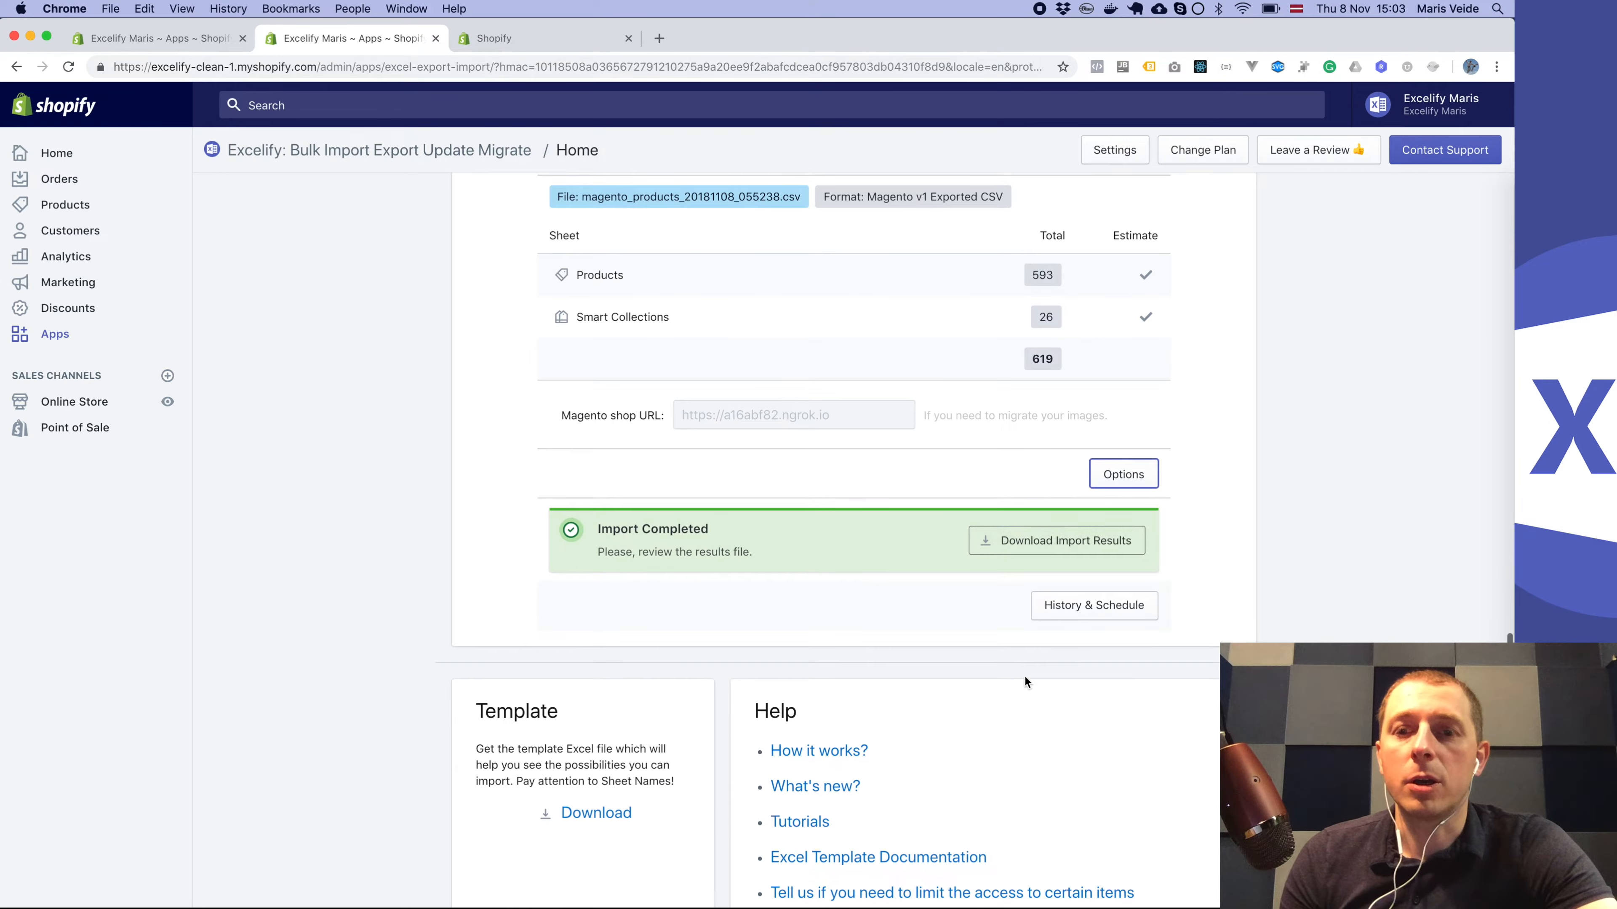
pyautogui.click(1050, 547)
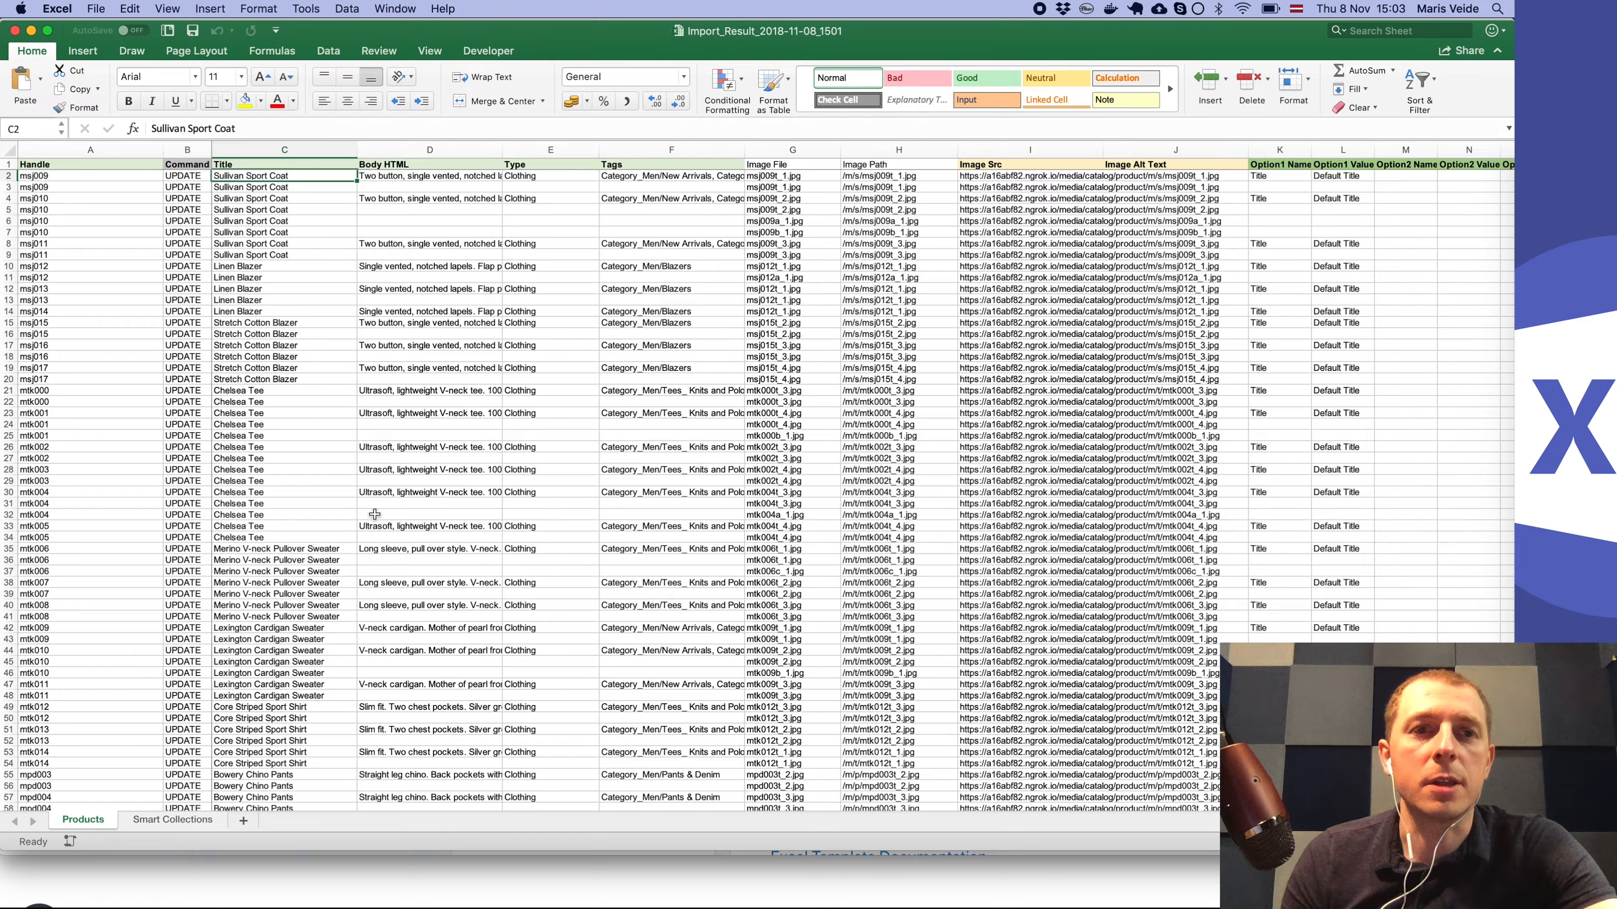
# Step: Examine the Products sheet of the import results, from handles, titles and tags to image paths and variant columns
pyautogui.hscroll(3, 609, 322)
pyautogui.hscroll(10, 609, 321)
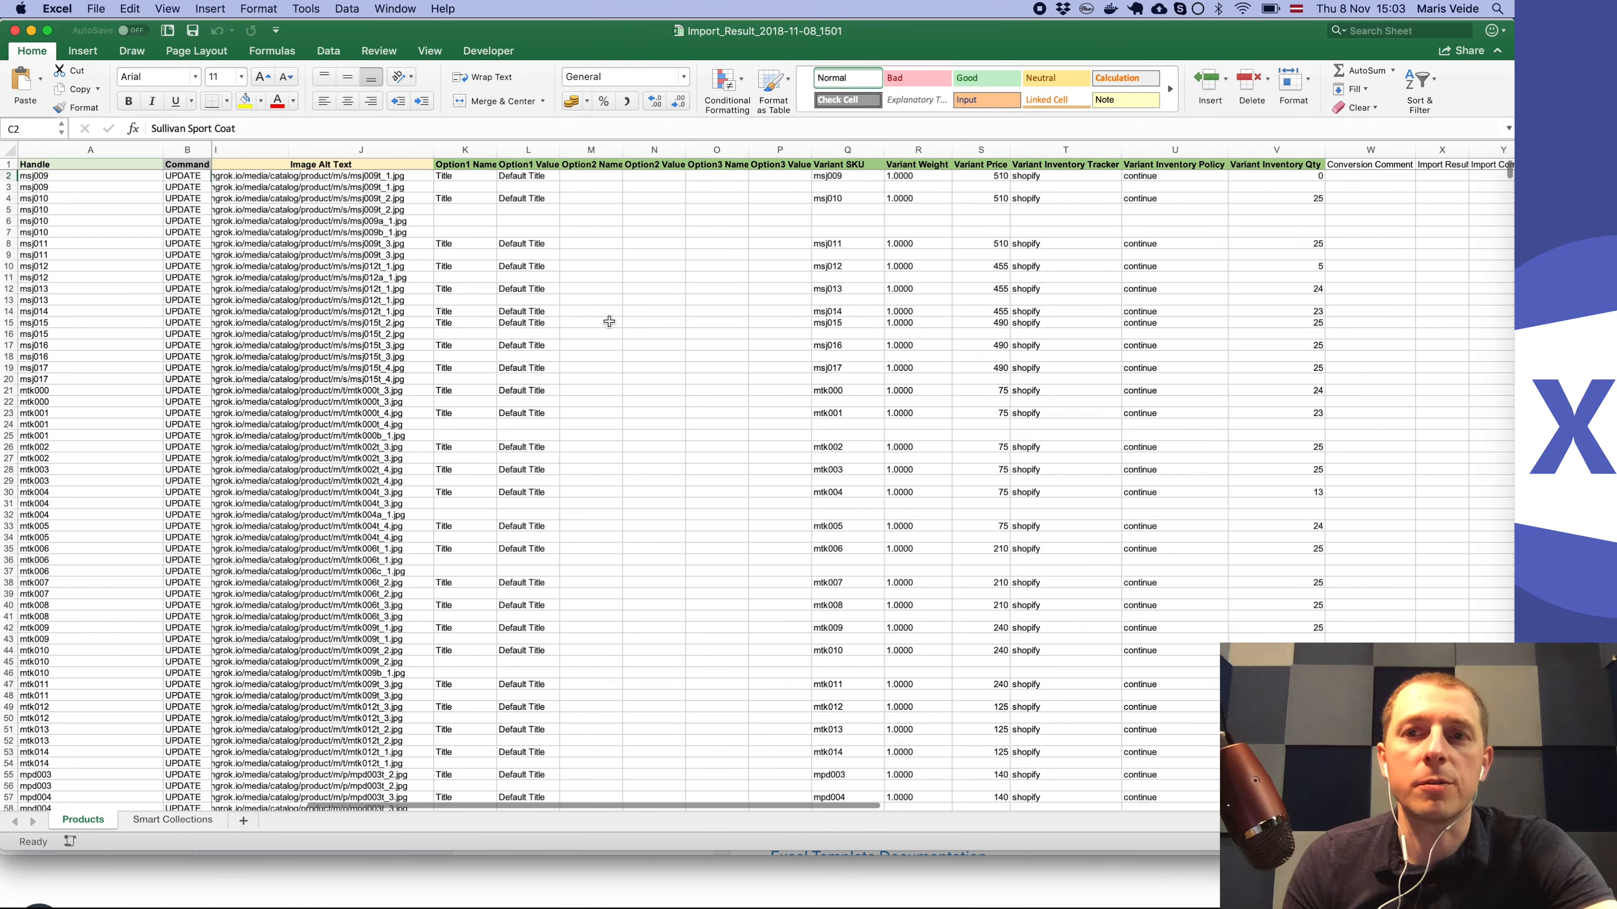
pyautogui.hscroll(-12, 610, 322)
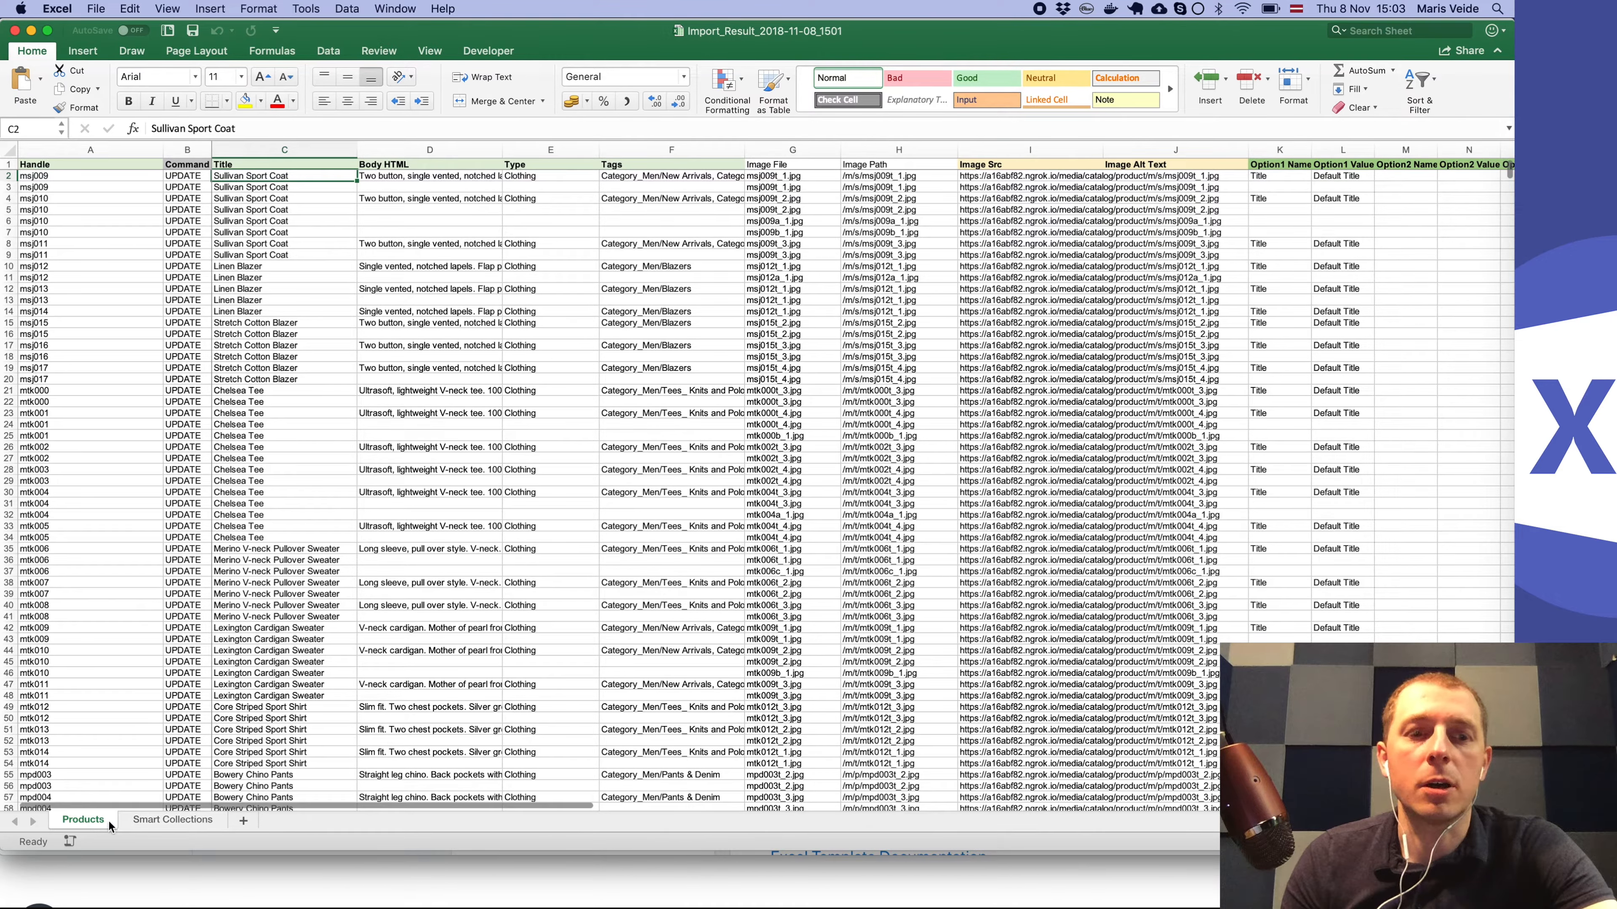
pyautogui.click(149, 824)
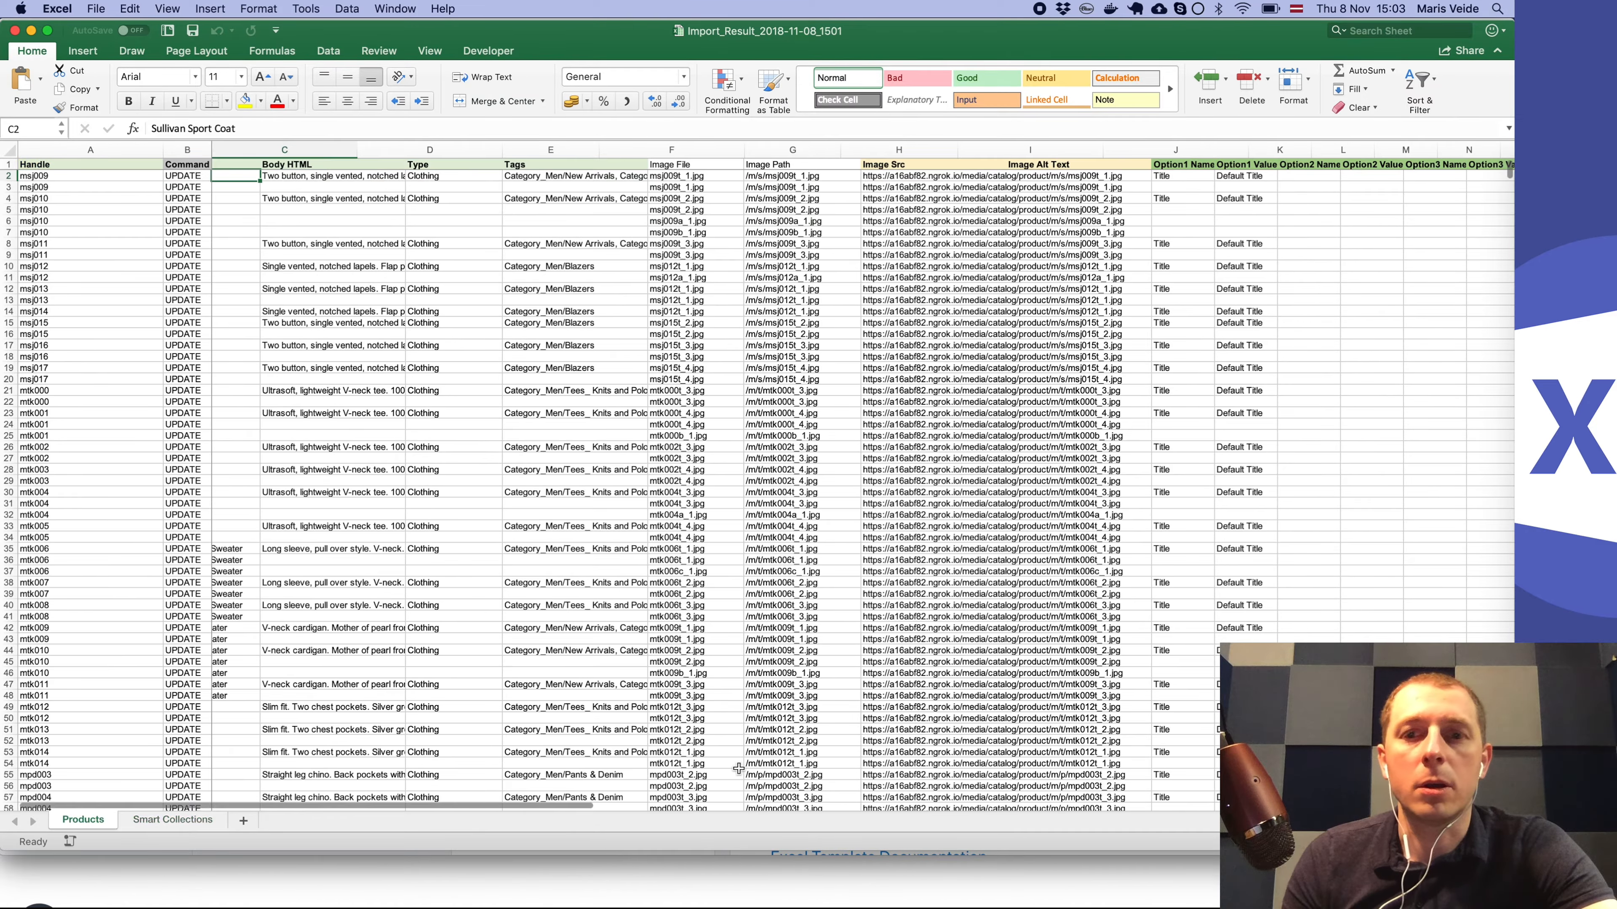
pyautogui.hscroll(-3, 740, 770)
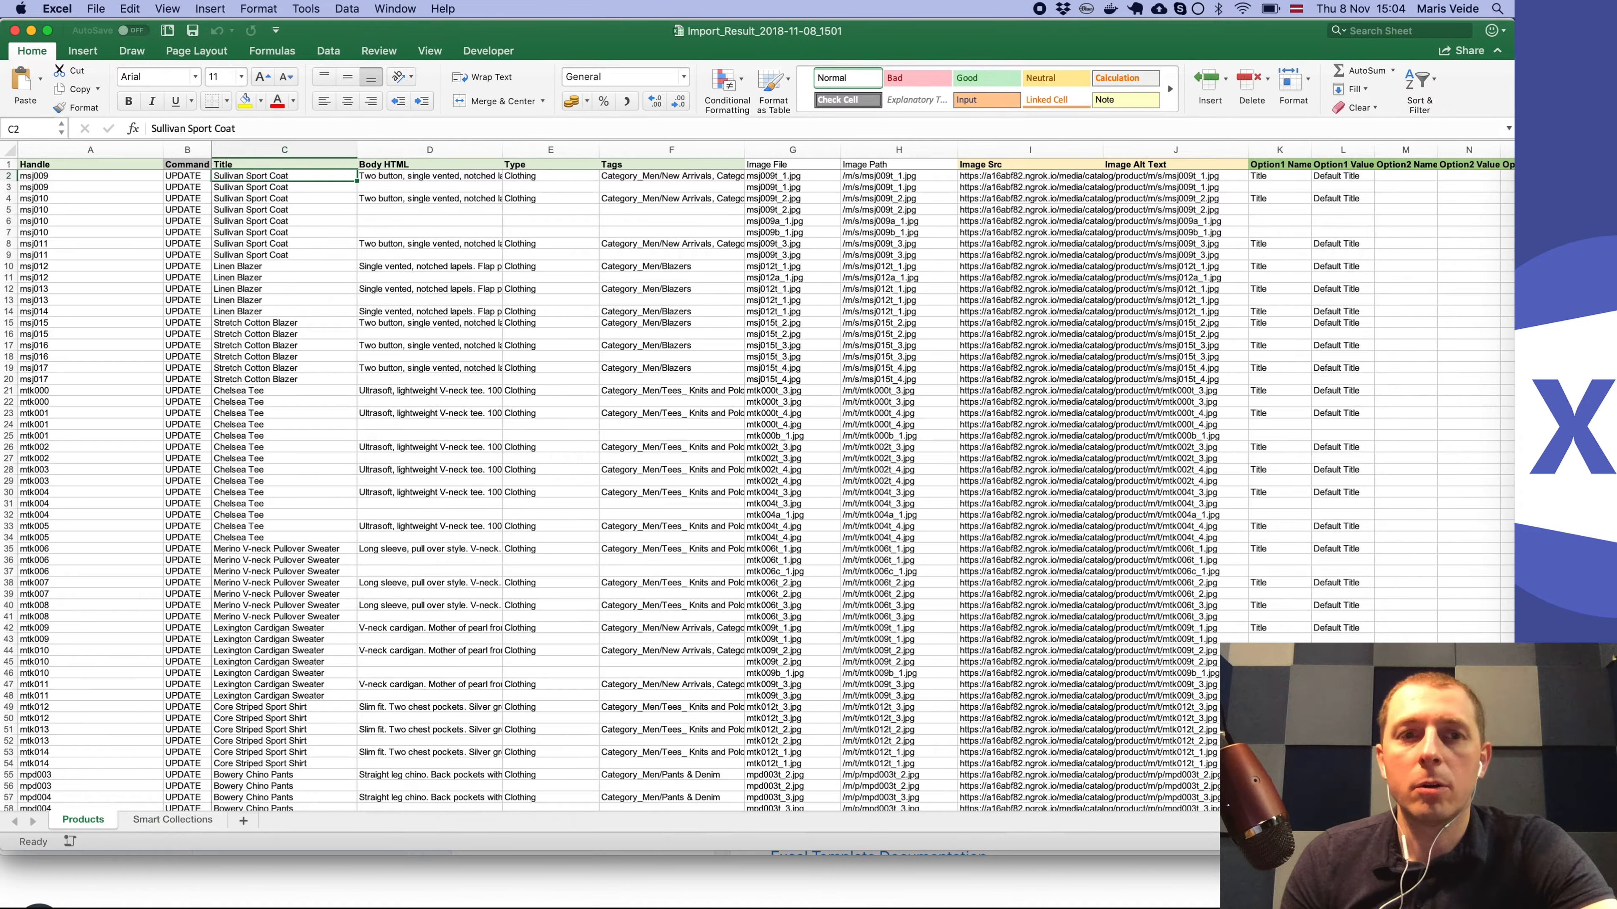
pyautogui.scroll(3, 758, 477)
pyautogui.scroll(2, 757, 478)
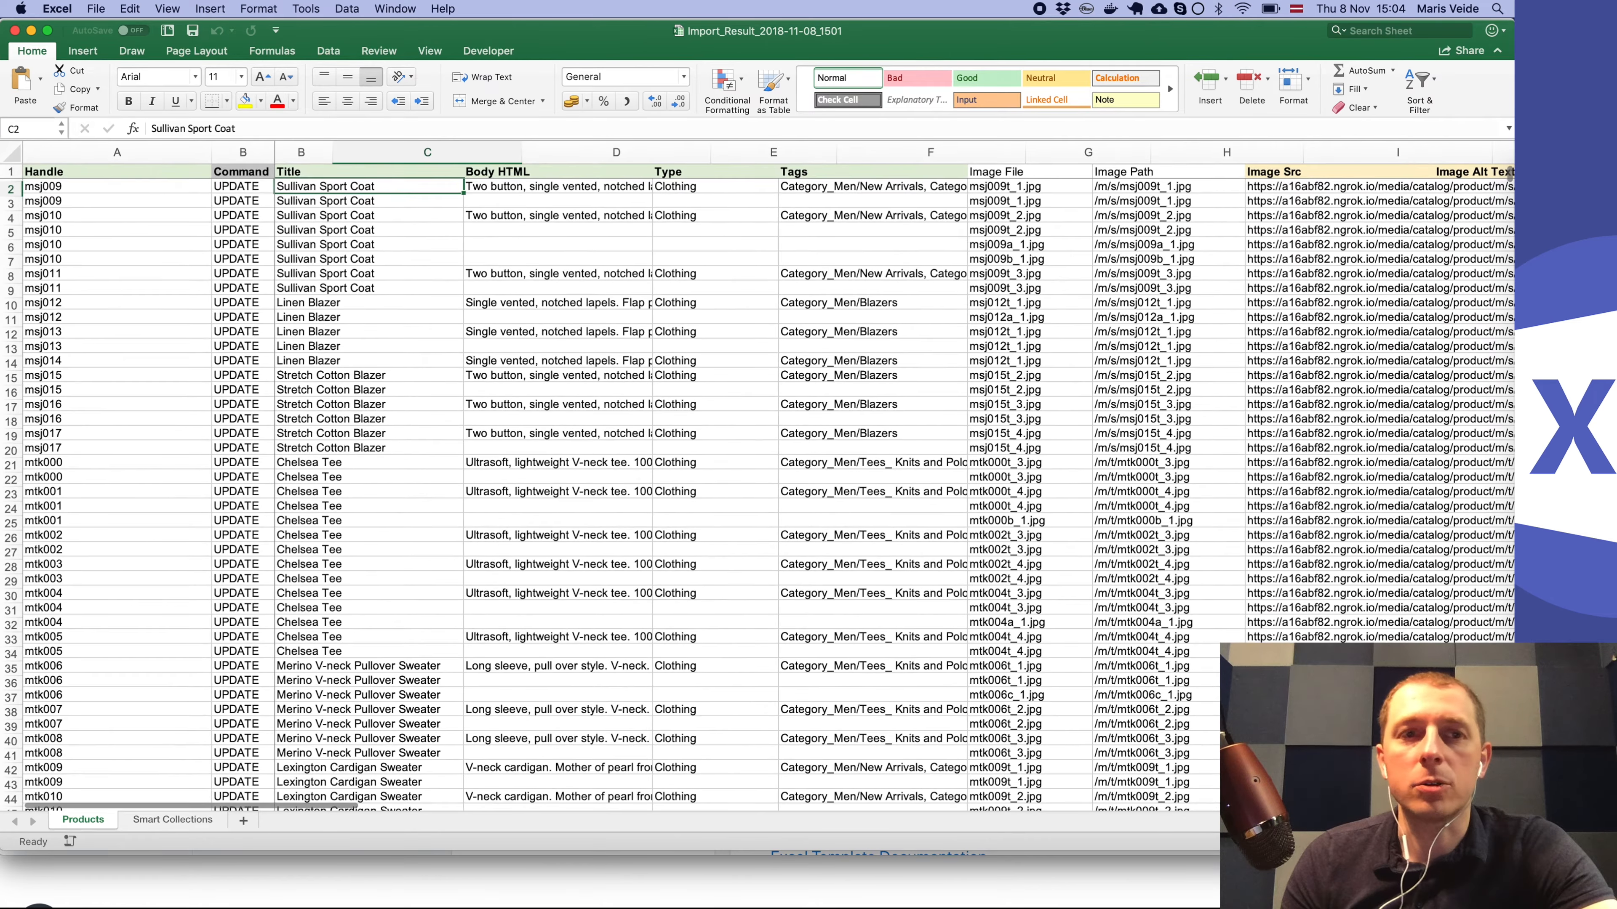
pyautogui.scroll(3, 1174, 466)
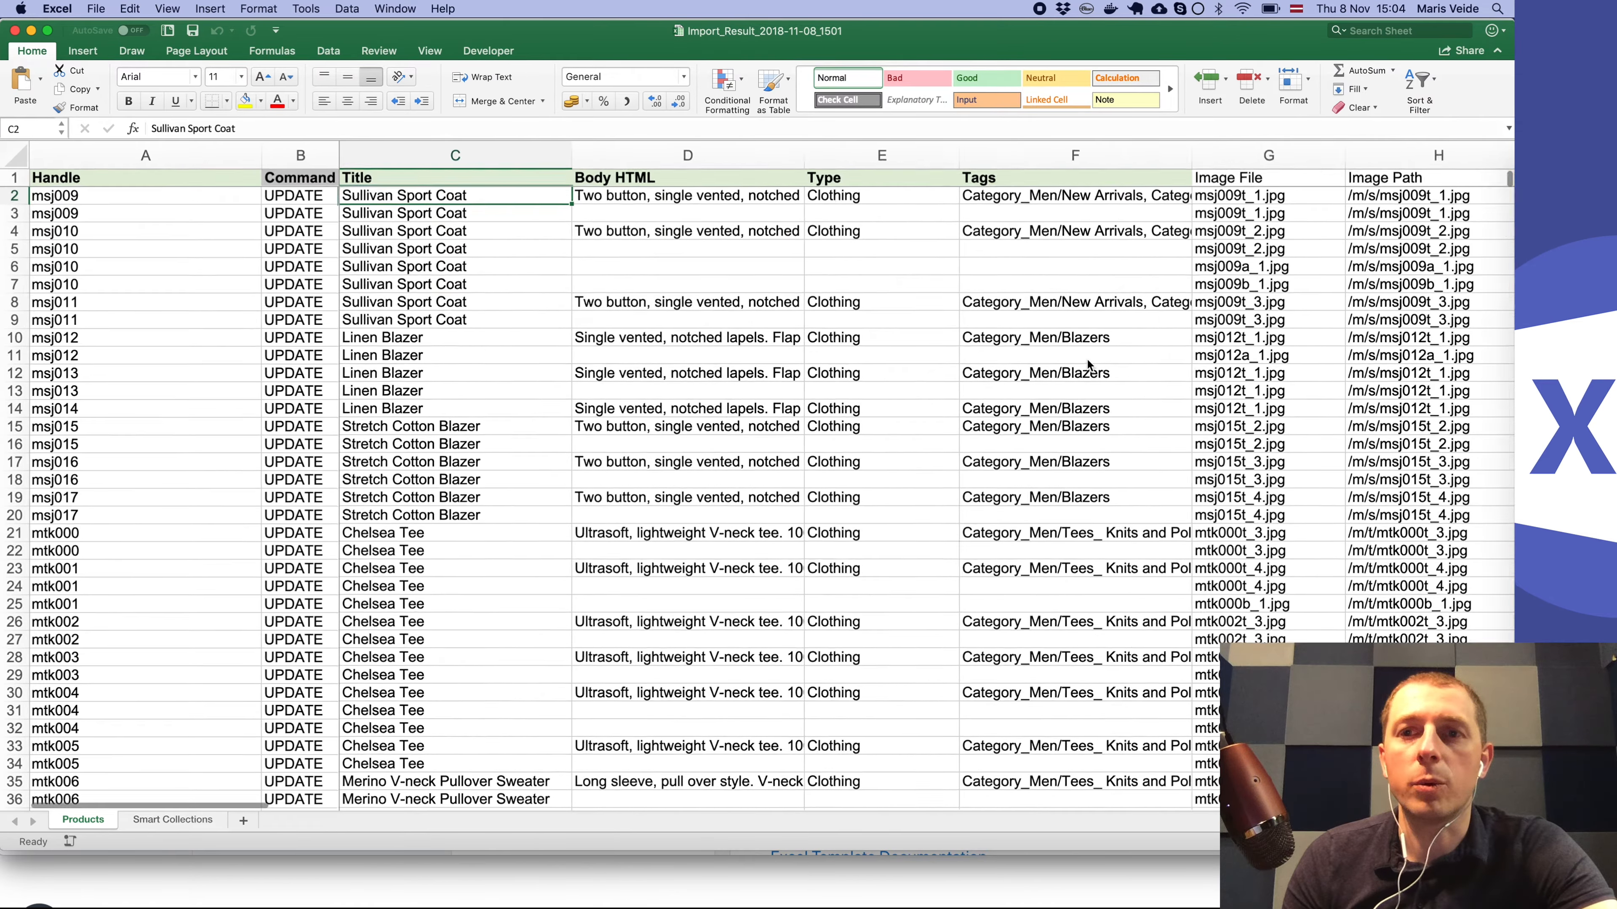
# Step: Examine the Image File and Image Path columns of the Products sheet, highlighting the image paths in rows 2 to 10
pyautogui.hscroll(4, 1090, 364)
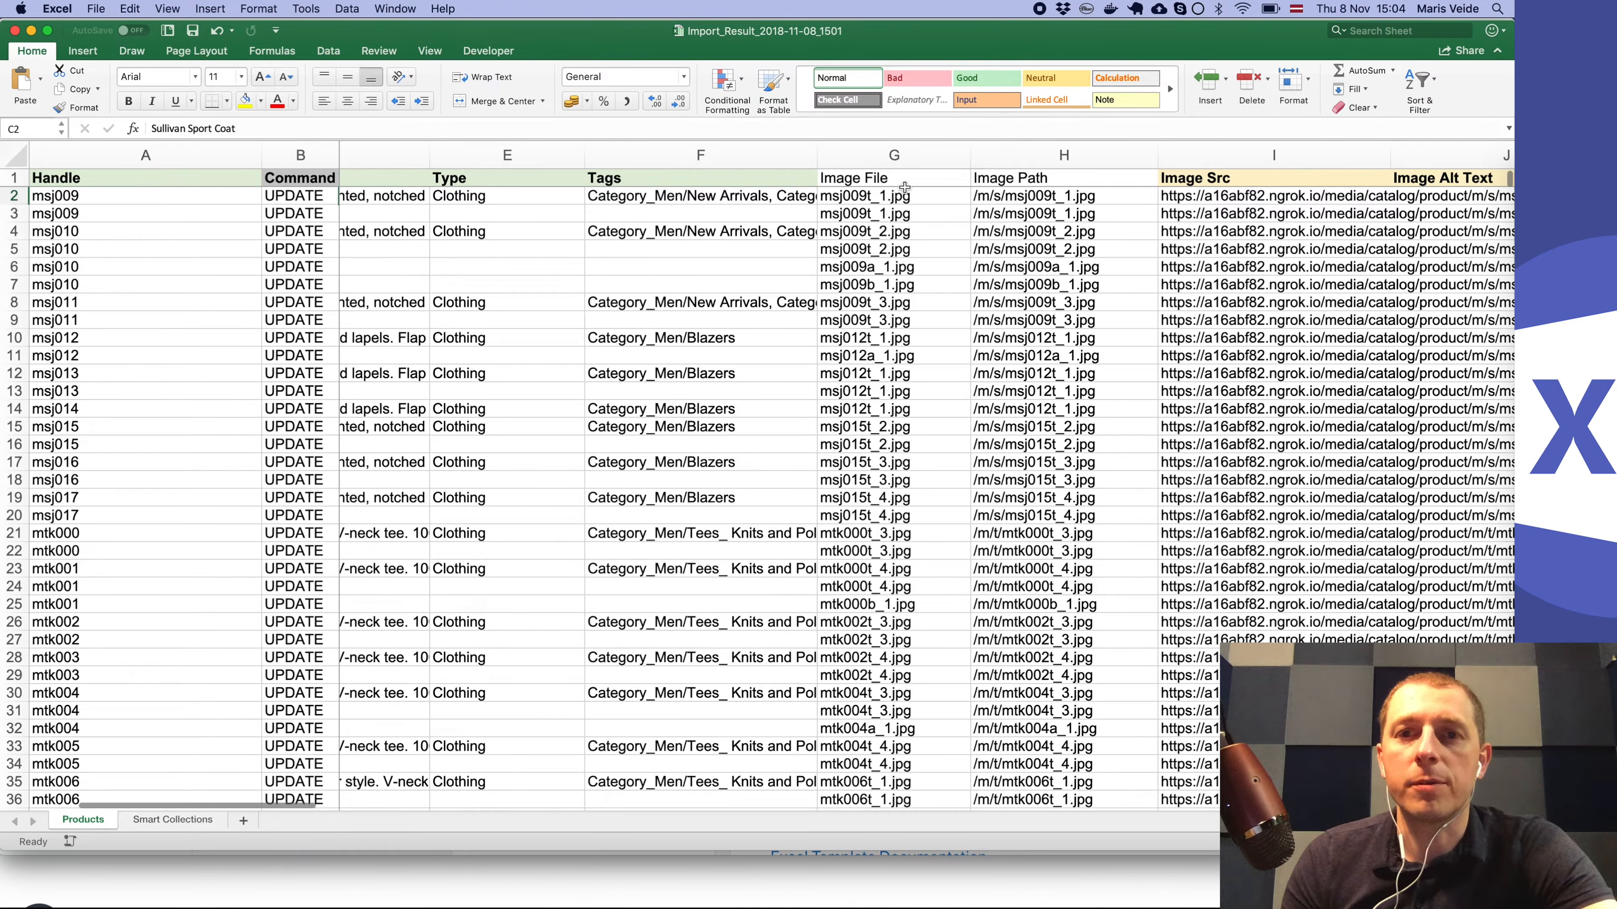
pyautogui.hscroll(2, 980, 242)
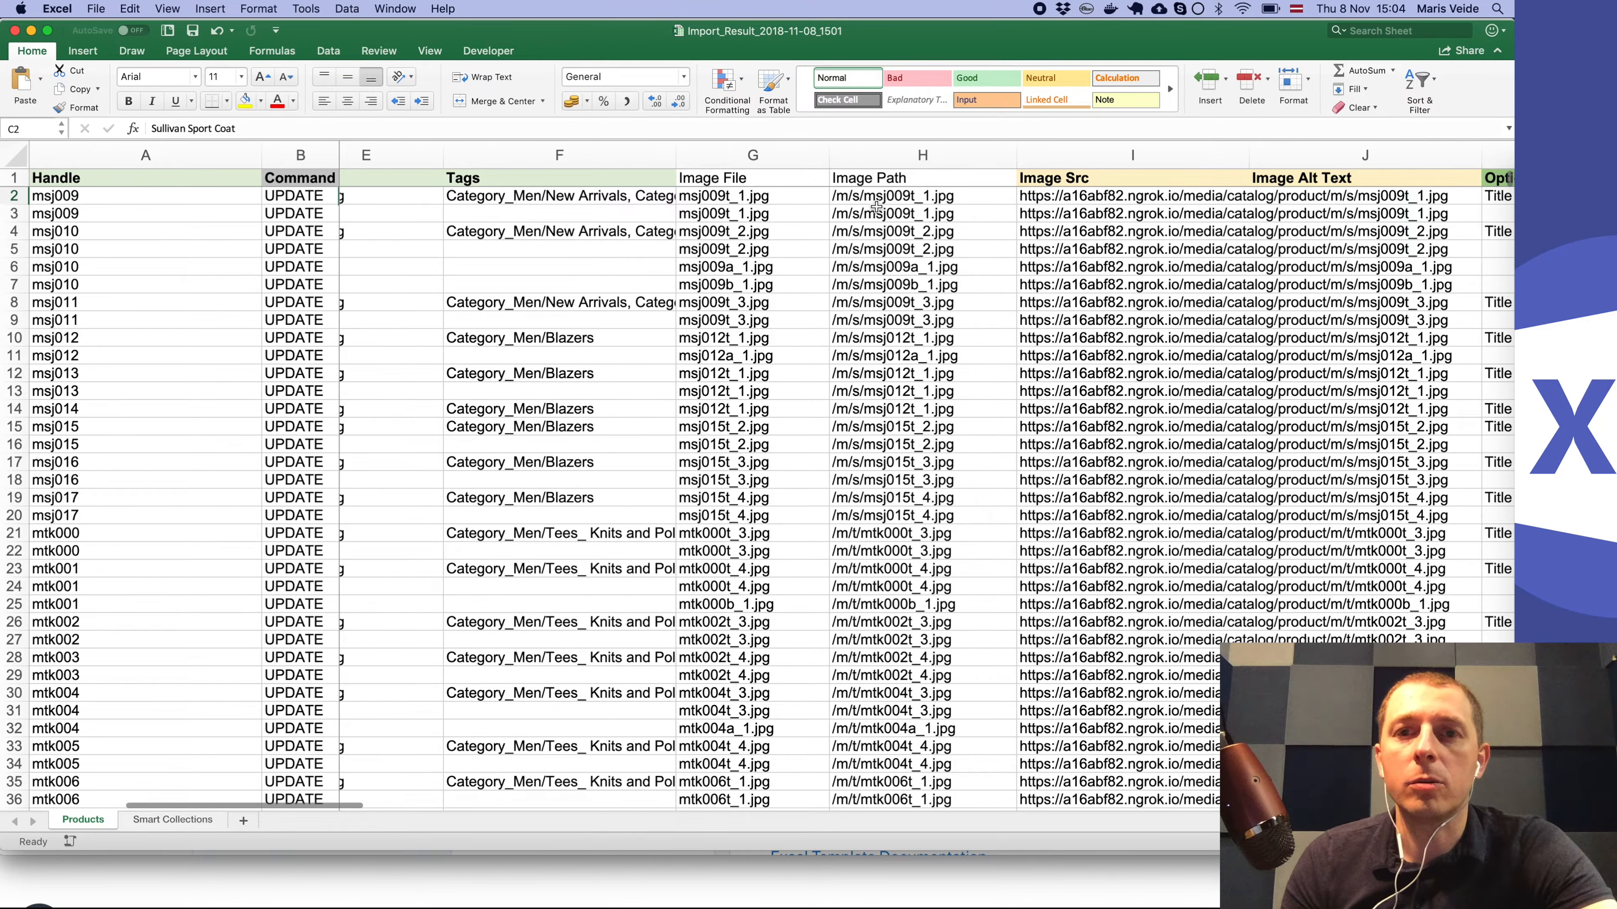
pyautogui.hscroll(3, 906, 266)
pyautogui.moveTo(789, 198); pyautogui.dragTo(784, 358)
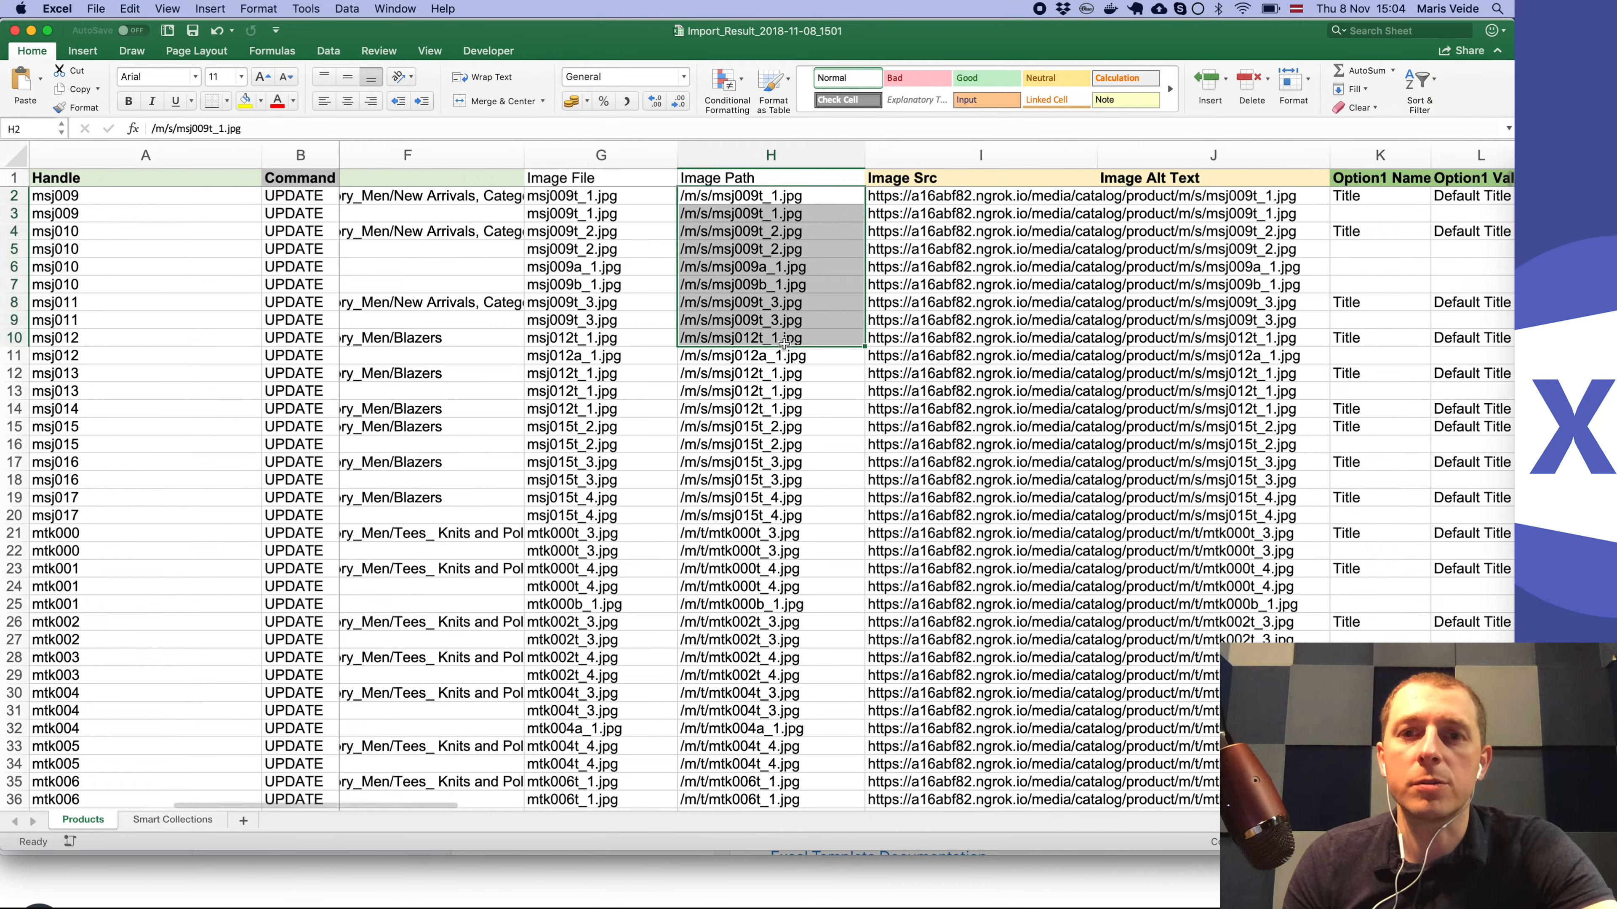
# Step: Copy the first product row's Image Src URL and open it in a new Safari tab to check the image
pyautogui.click(973, 212)
pyautogui.click(985, 196)
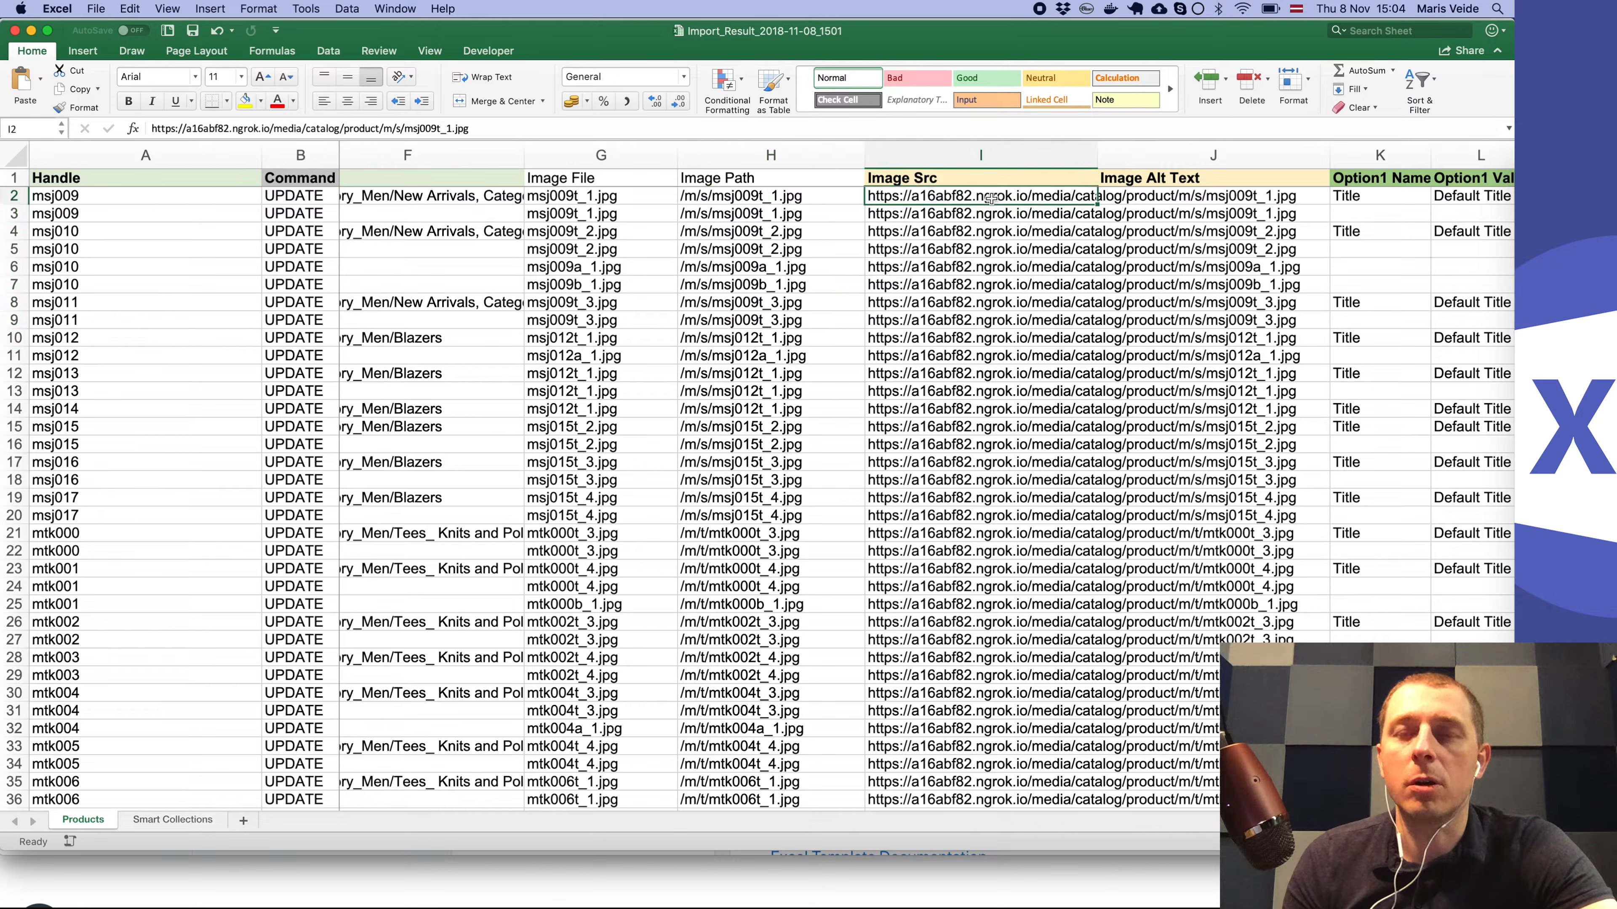
pyautogui.press('super+c')
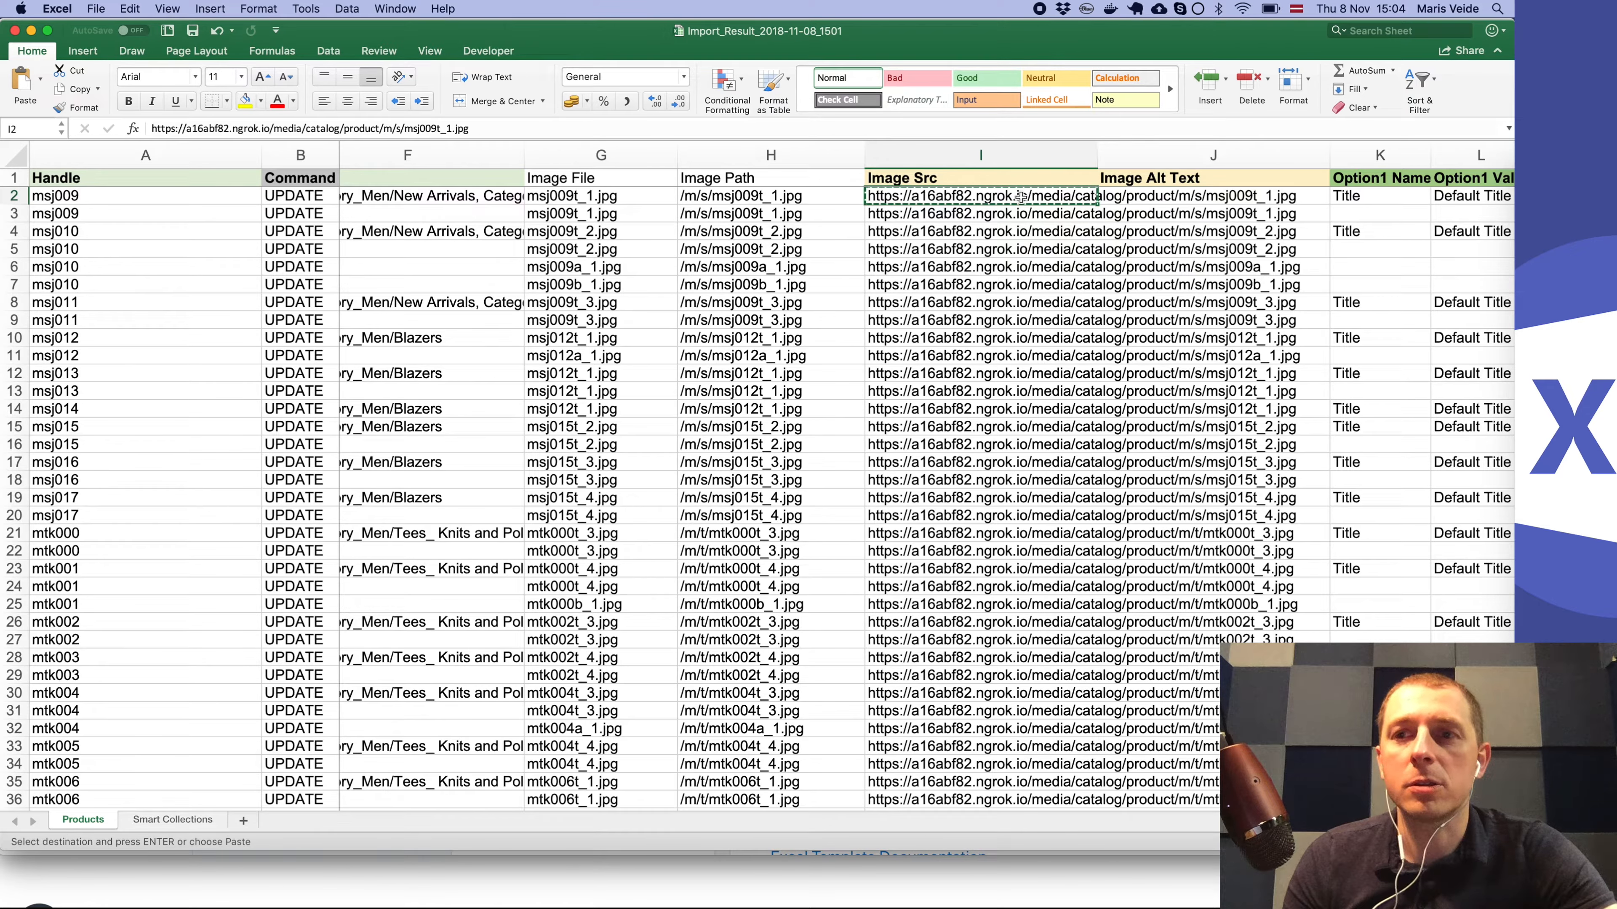
pyautogui.press('super+Tab')
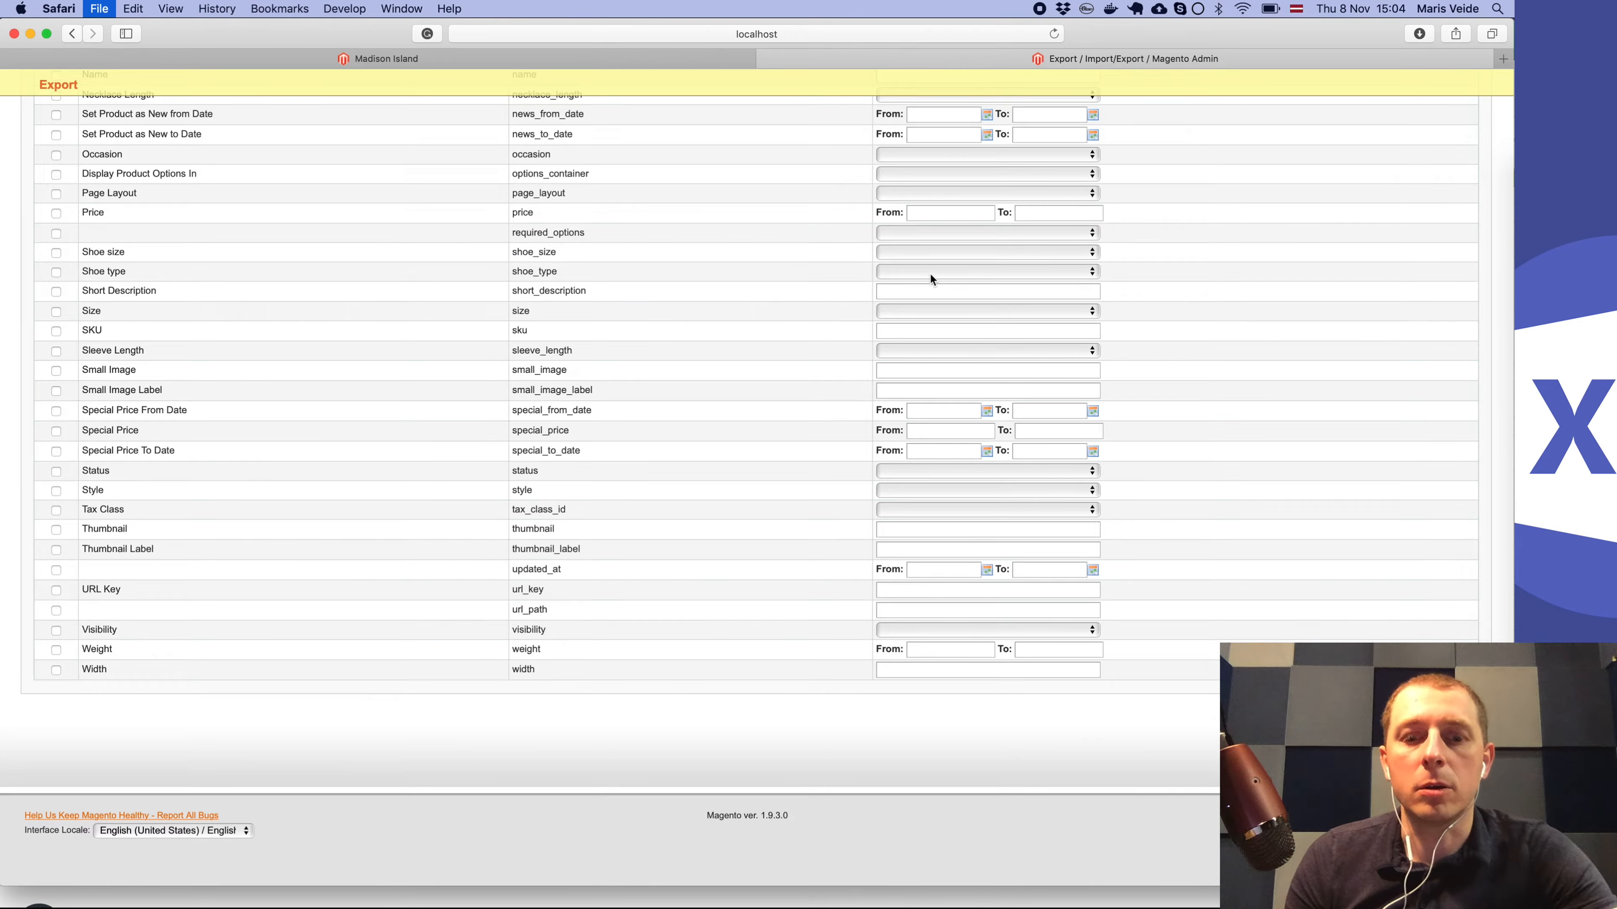
pyautogui.press('super+t')
pyautogui.press('super+v')
pyautogui.press('Return')
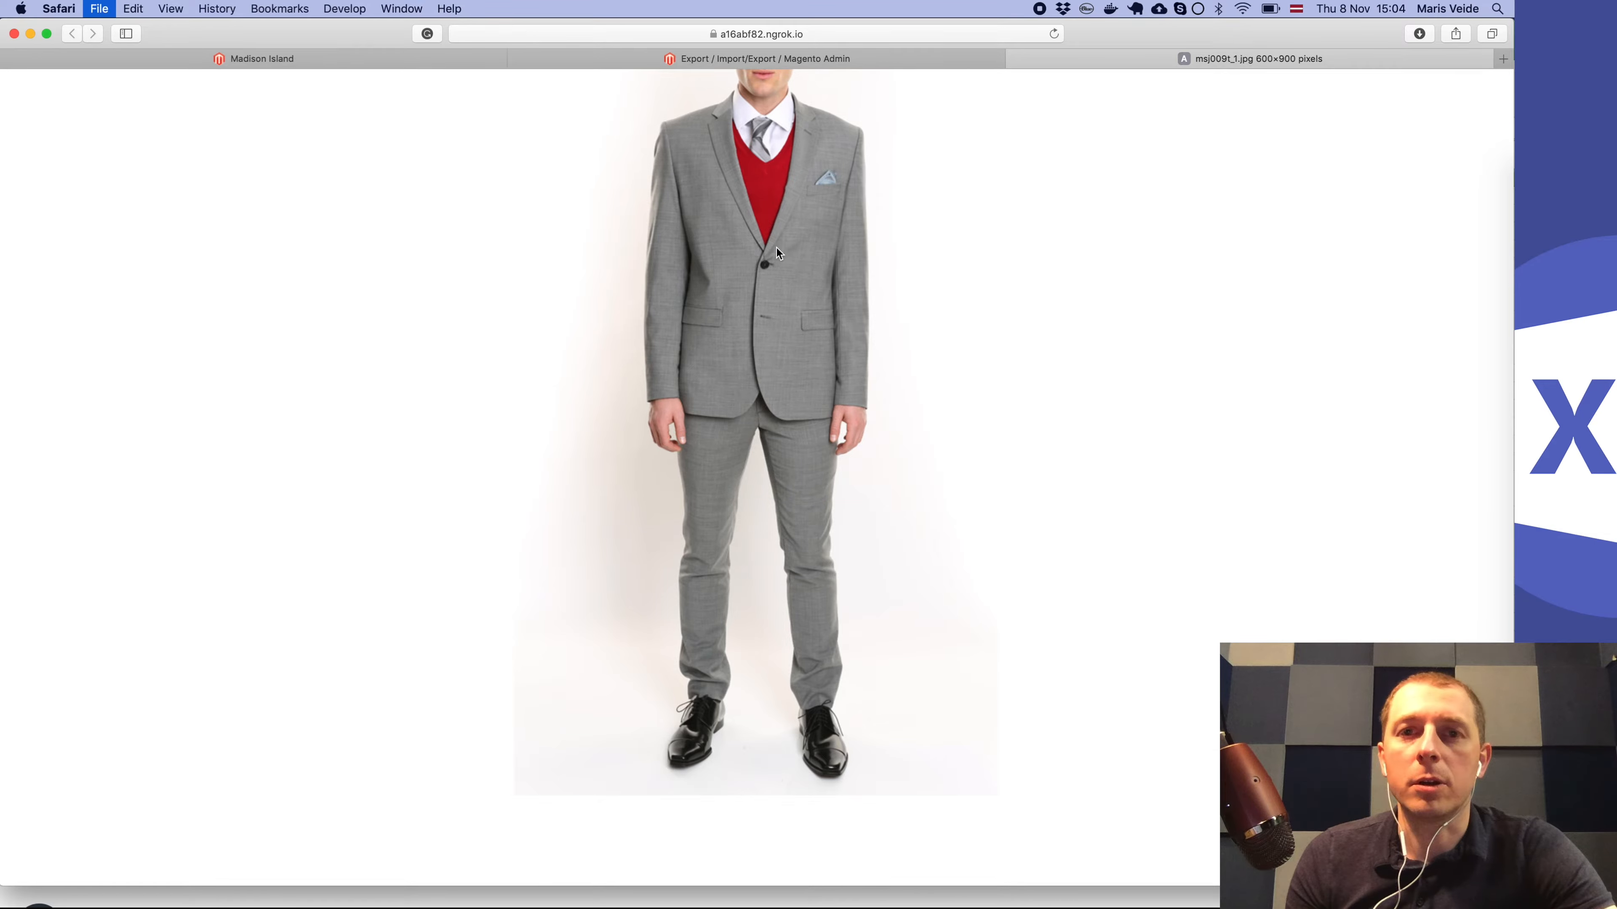
# Step: Close the image tab in Safari, return to the import results in Excel and clear the copy marking
pyautogui.press('super+w')
pyautogui.press('super+Tab')
pyautogui.click(928, 245)
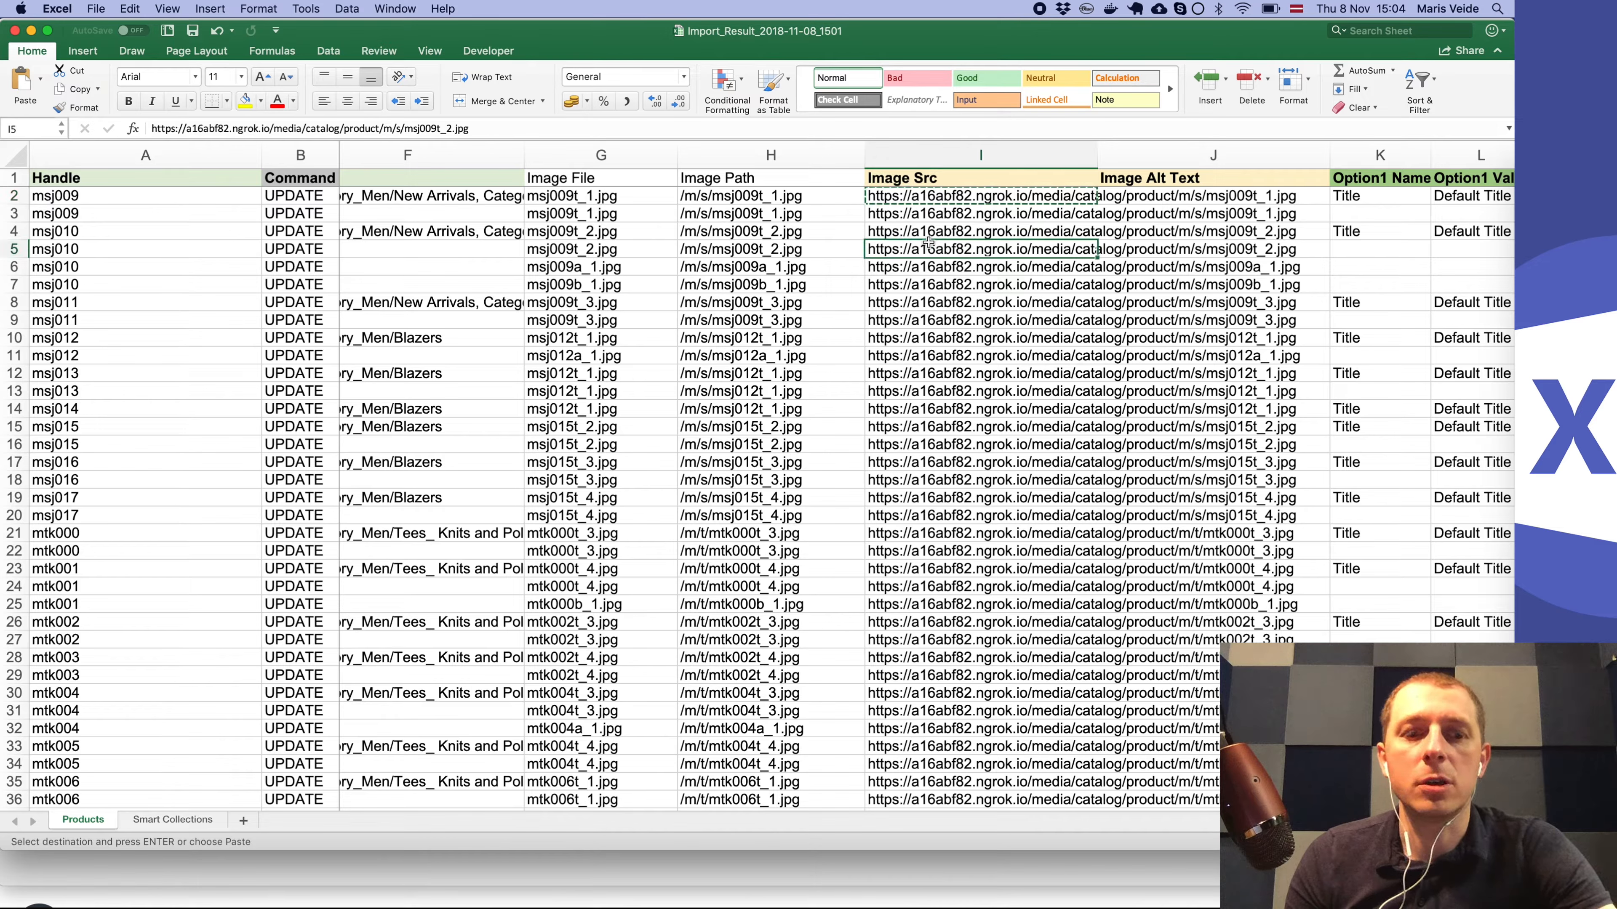
pyautogui.press('Escape')
# Step: Examine the generated image URLs in the Image Src column across the first product rows
pyautogui.moveTo(993, 196); pyautogui.dragTo(1003, 355)
pyautogui.click(1037, 208)
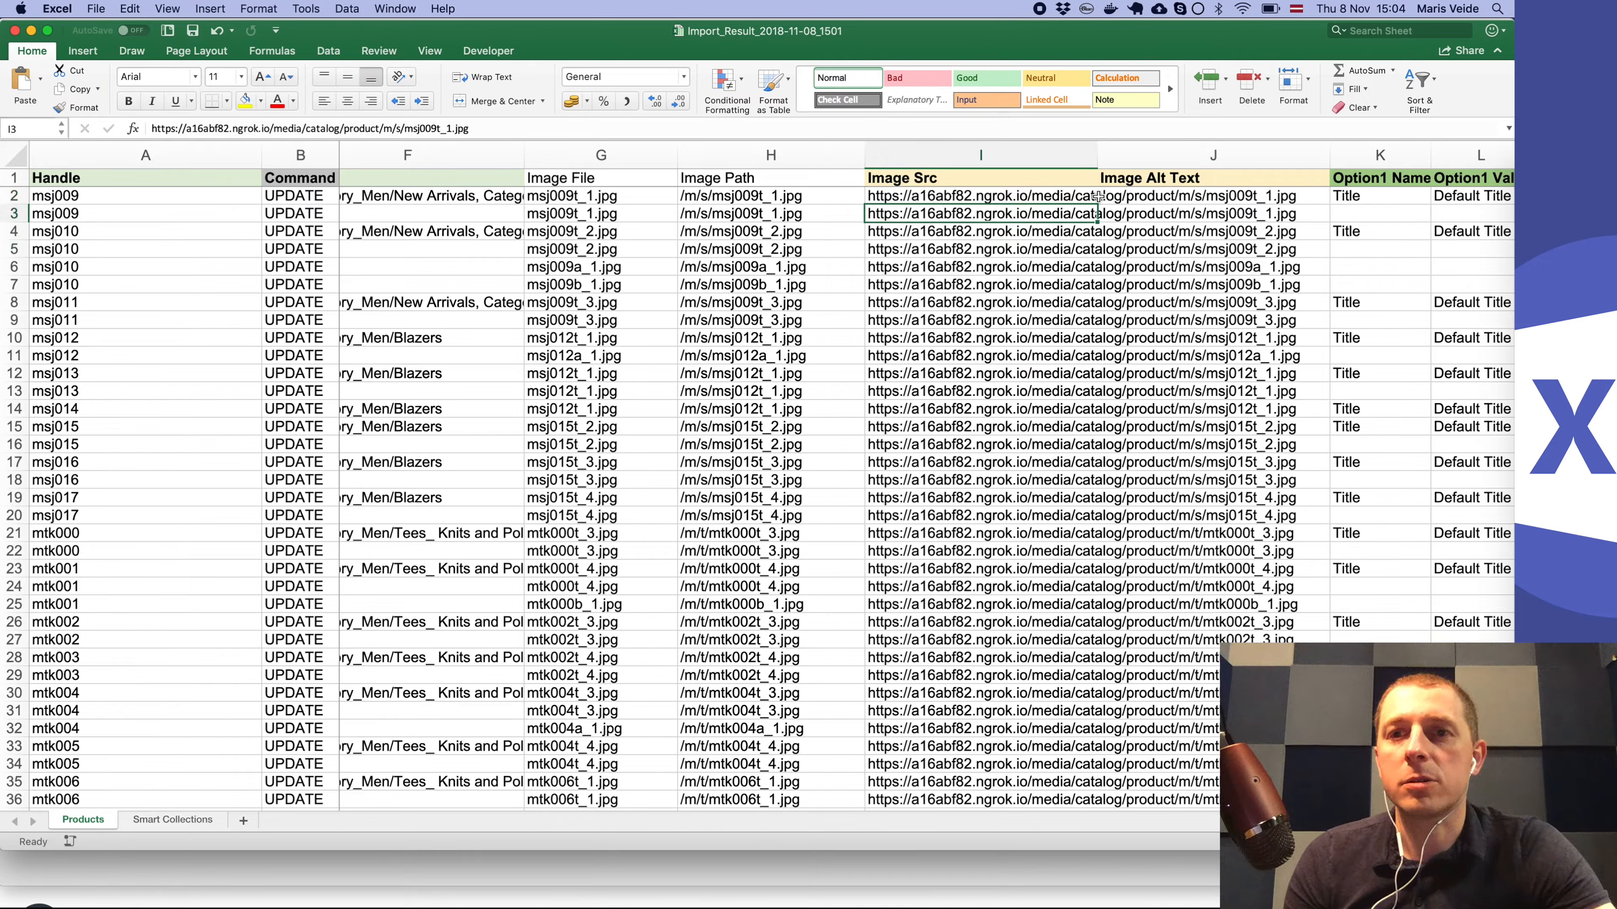
pyautogui.click(1042, 197)
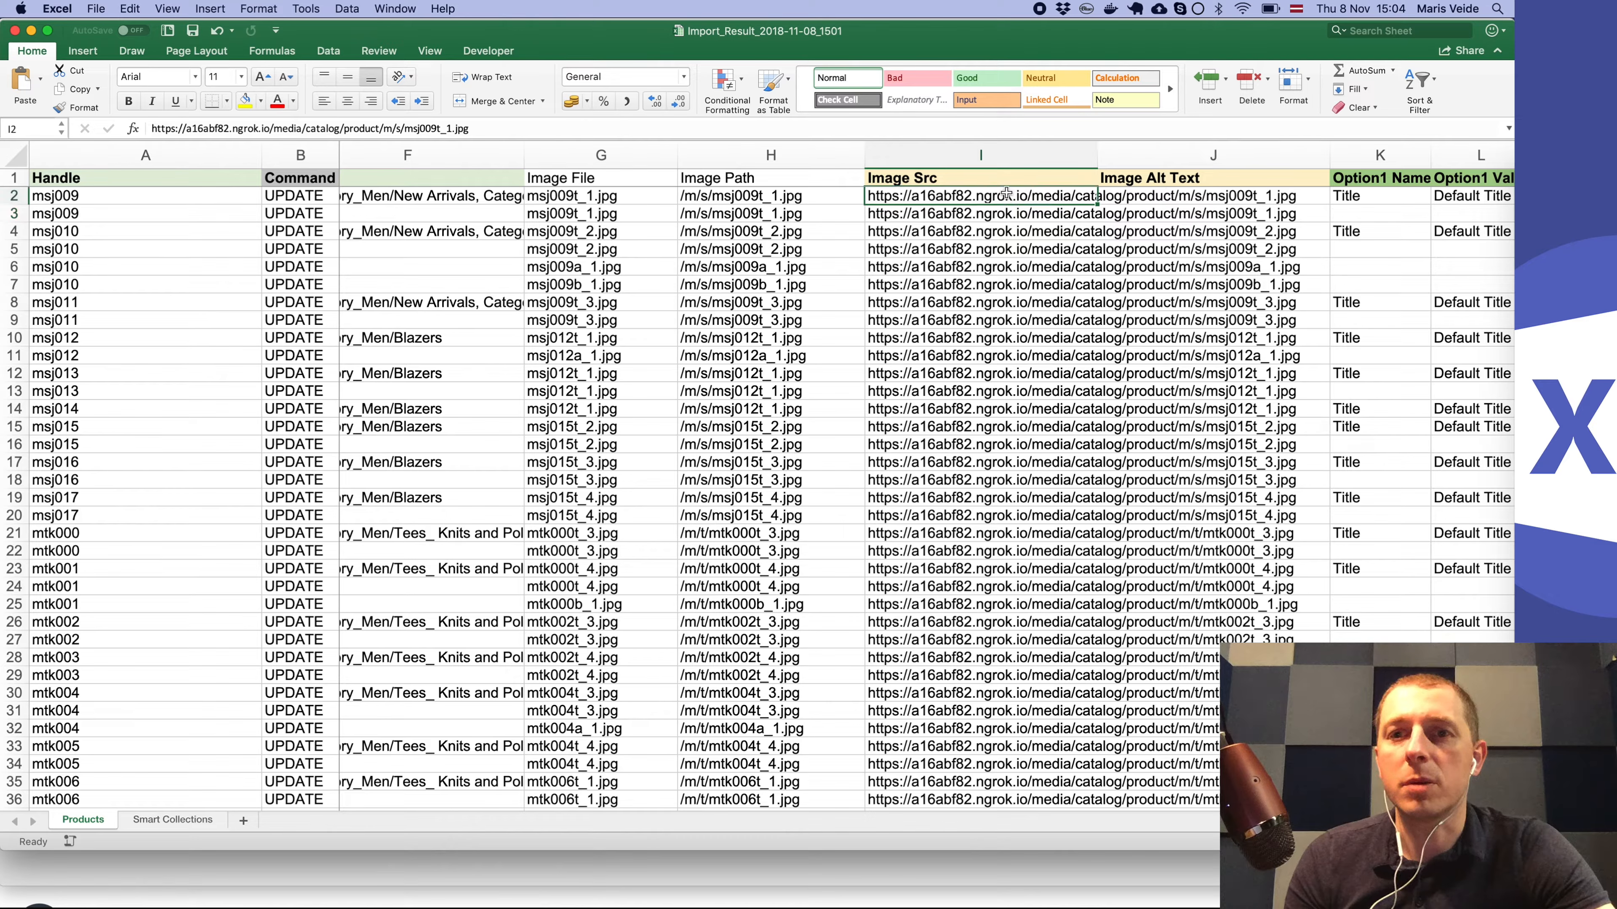
pyautogui.click(1003, 155)
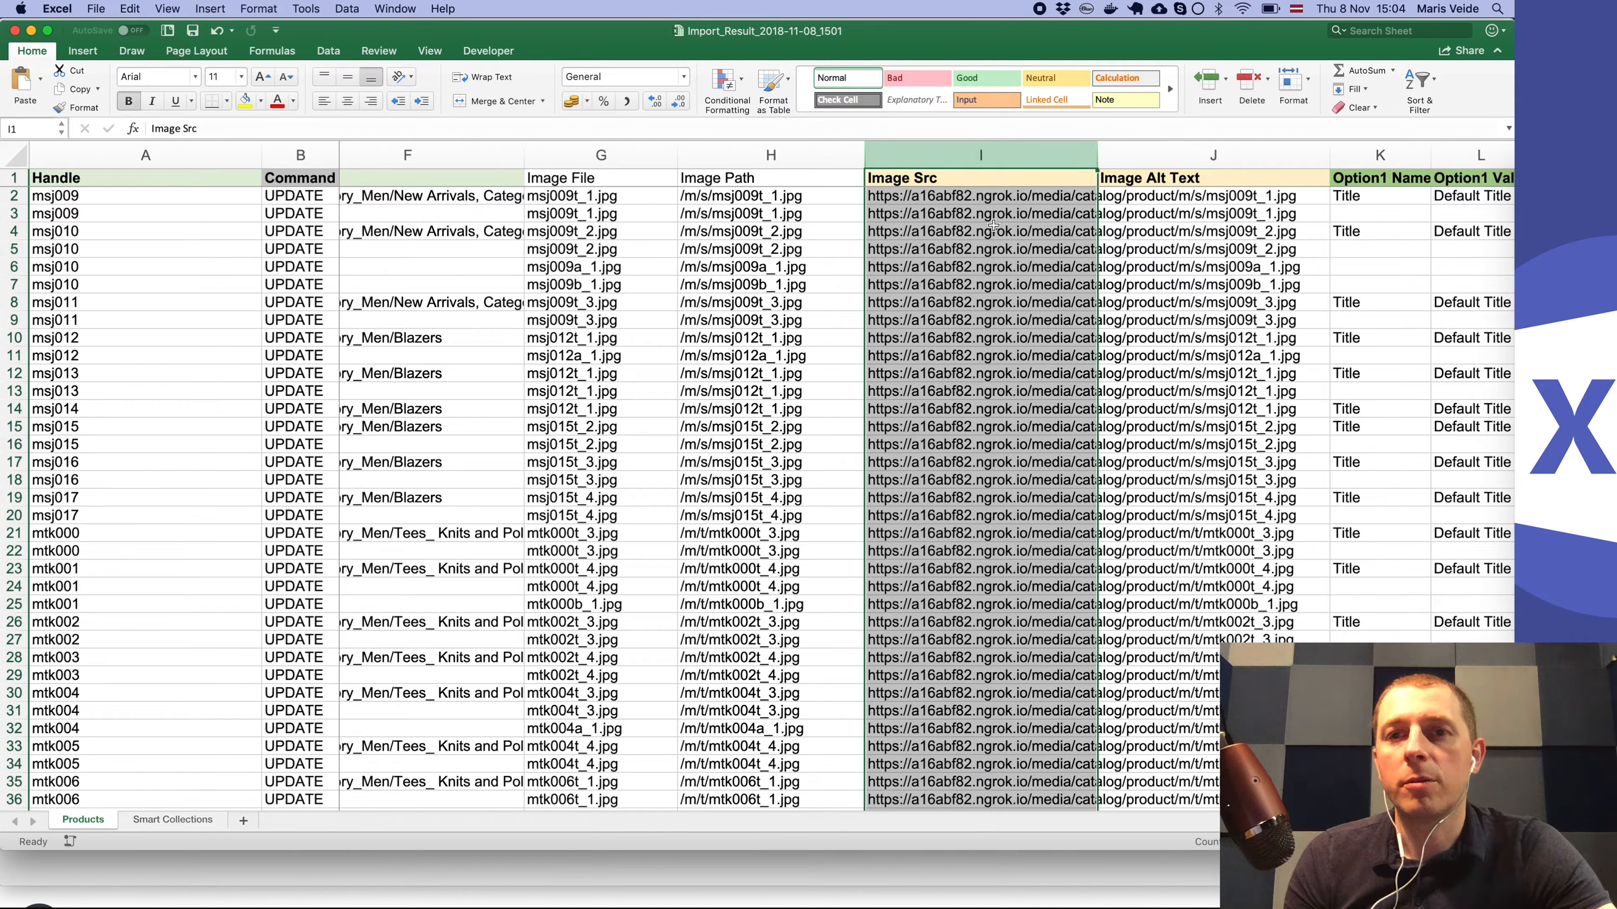
pyautogui.click(996, 213)
pyautogui.click(993, 196)
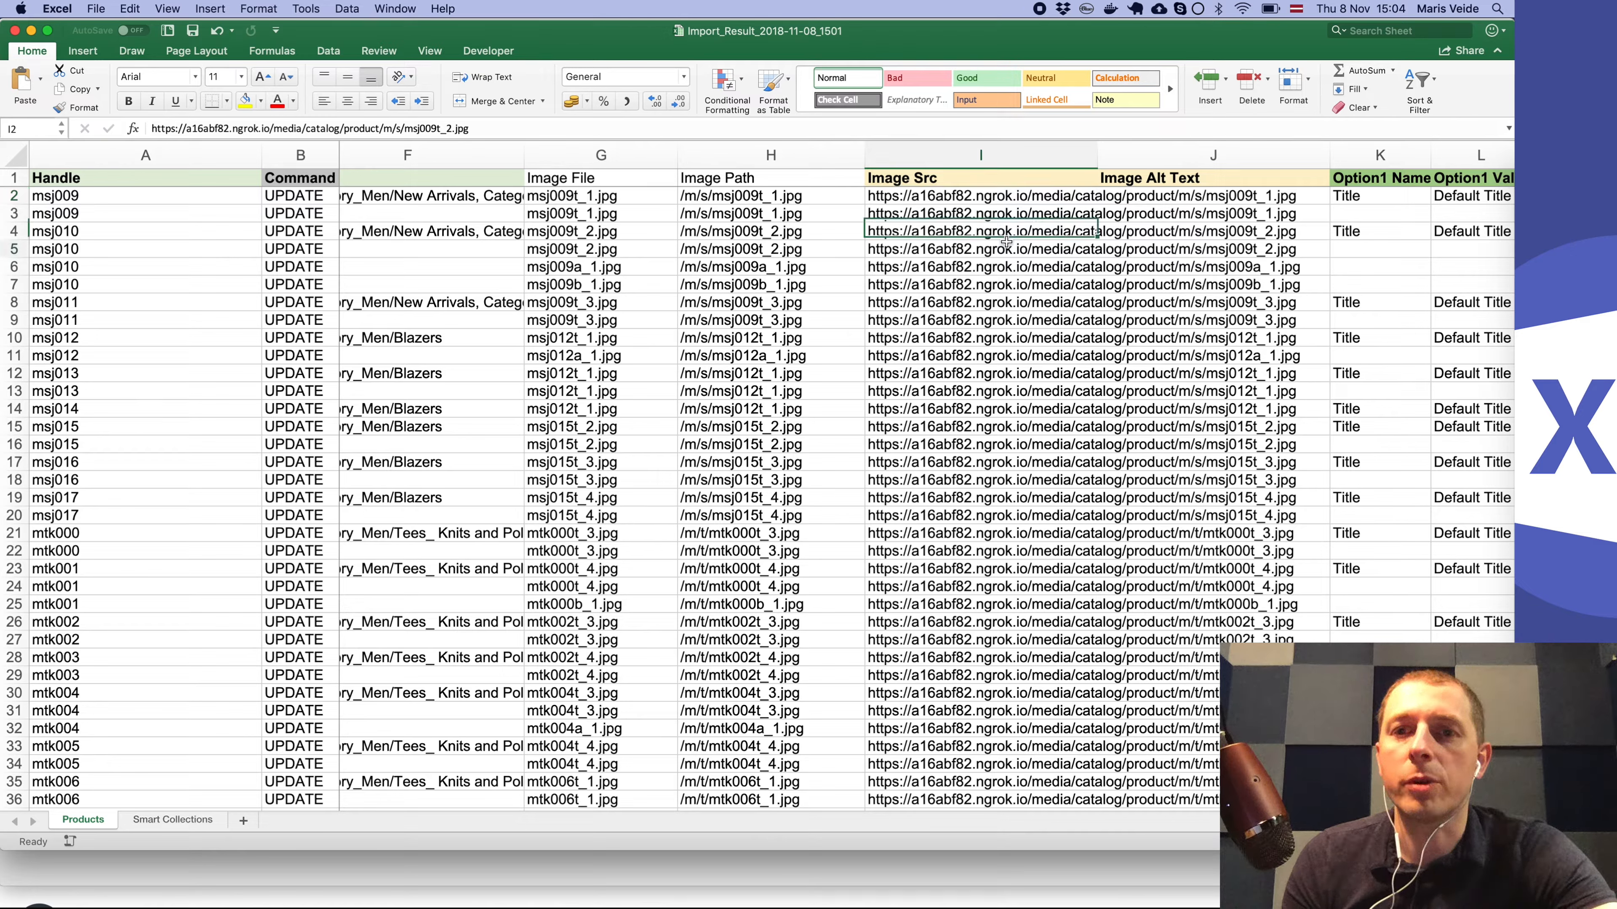
pyautogui.click(994, 284)
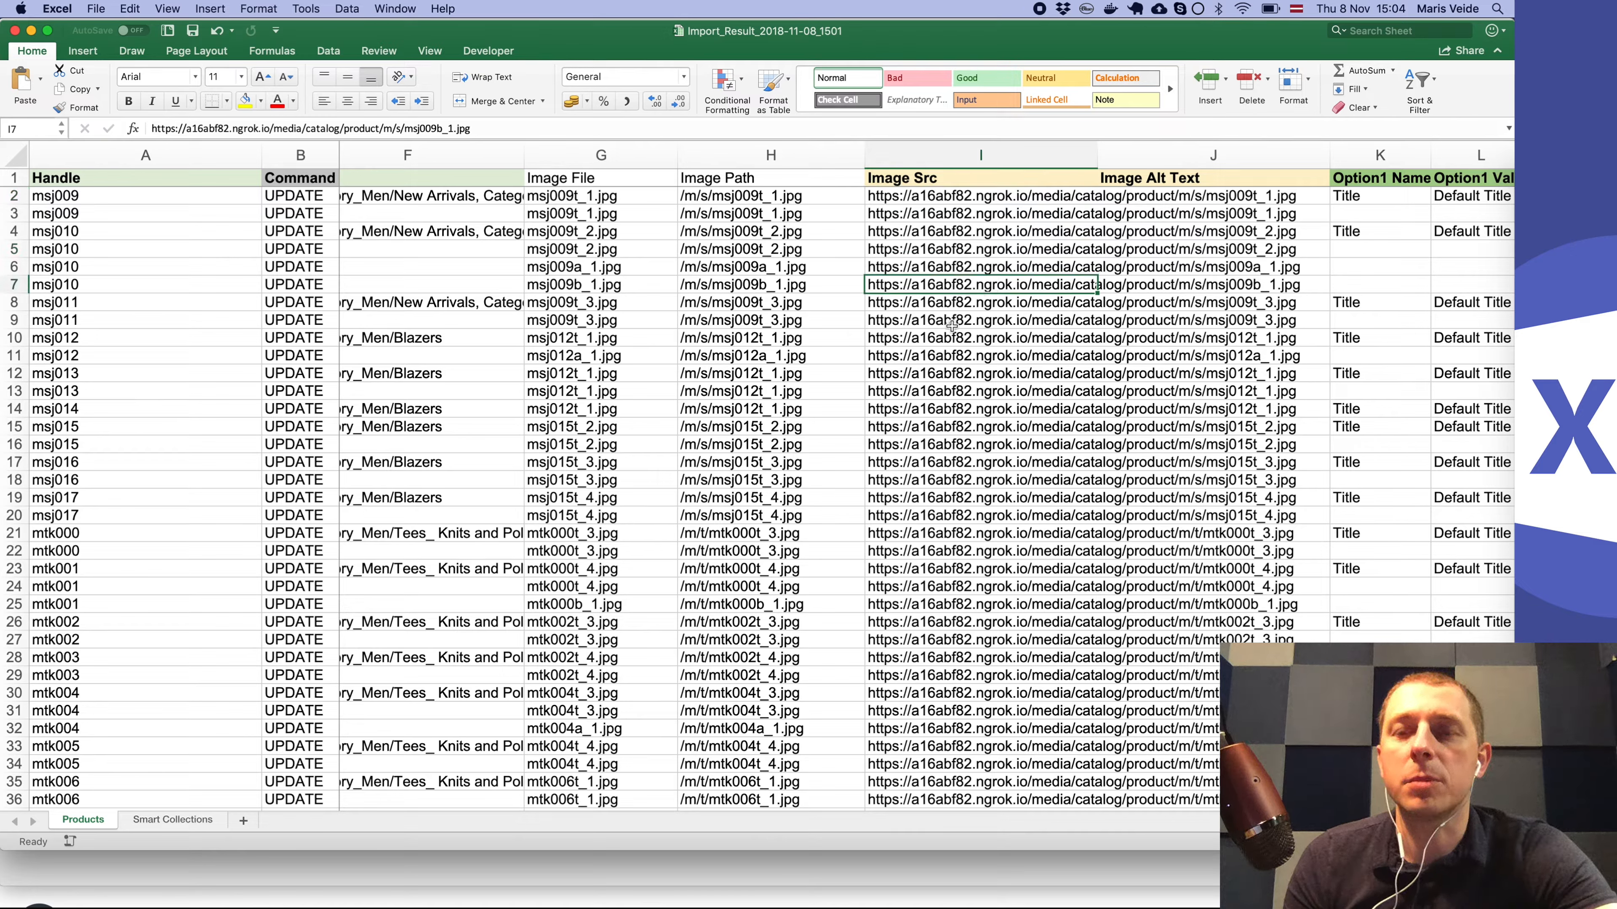
pyautogui.click(968, 384)
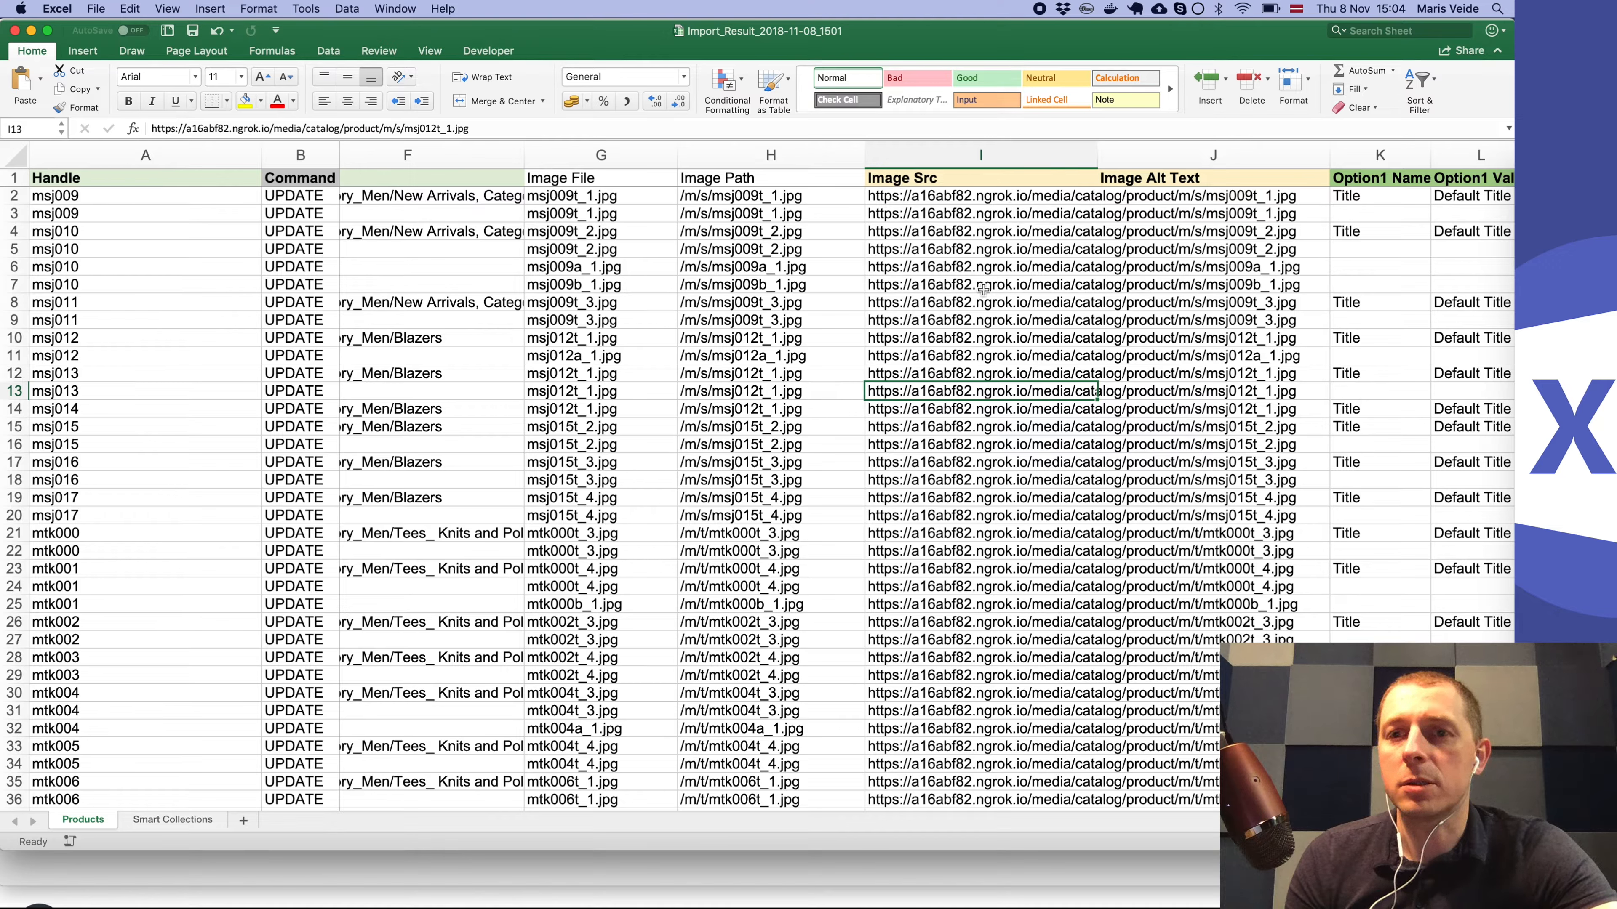
# Step: Examine the option names, option values and variant SKUs for both single products and products with colour and size variants
pyautogui.hscroll(10, 964, 264)
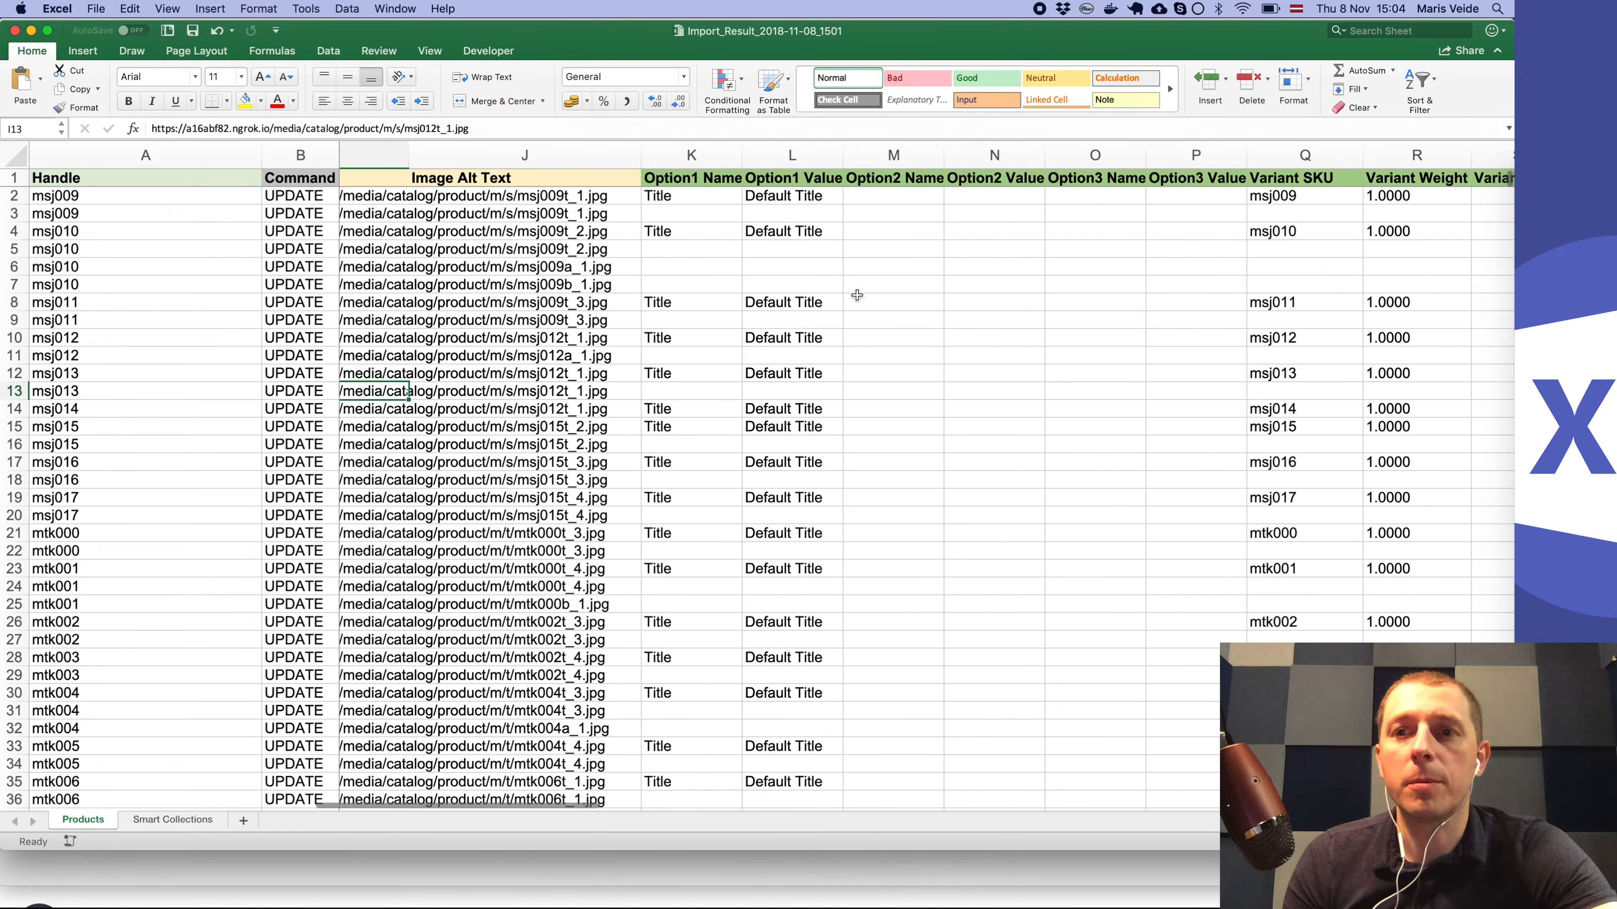
pyautogui.hscroll(3, 906, 302)
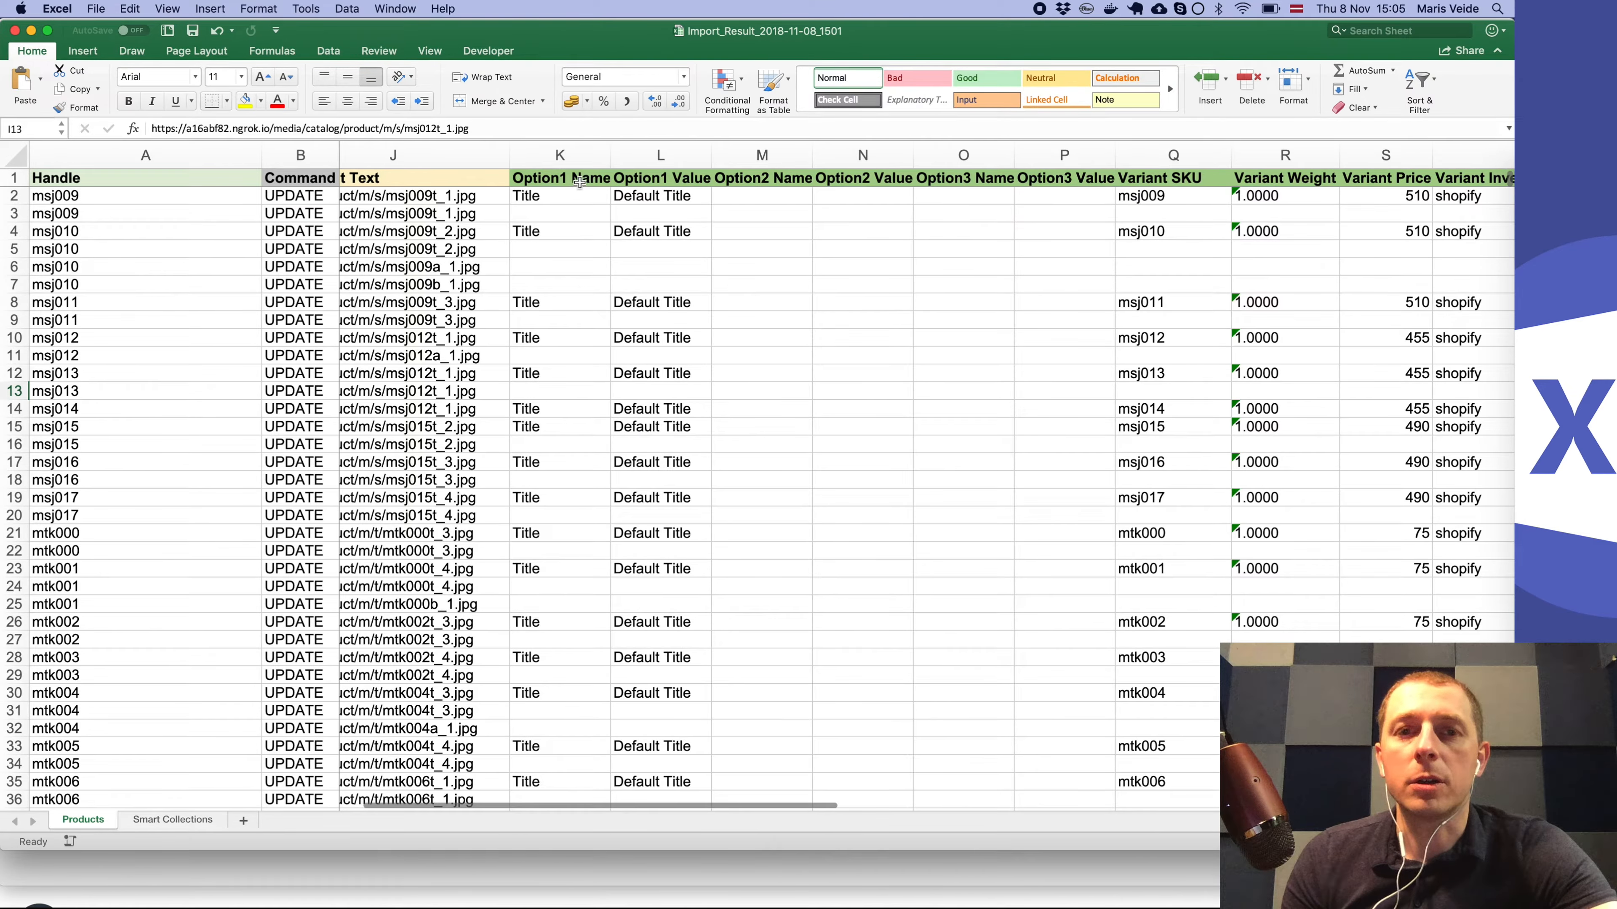
pyautogui.hscroll(2, 841, 238)
pyautogui.scroll(-6, 843, 240)
pyautogui.hscroll(1, 843, 240)
pyautogui.scroll(-20, 843, 240)
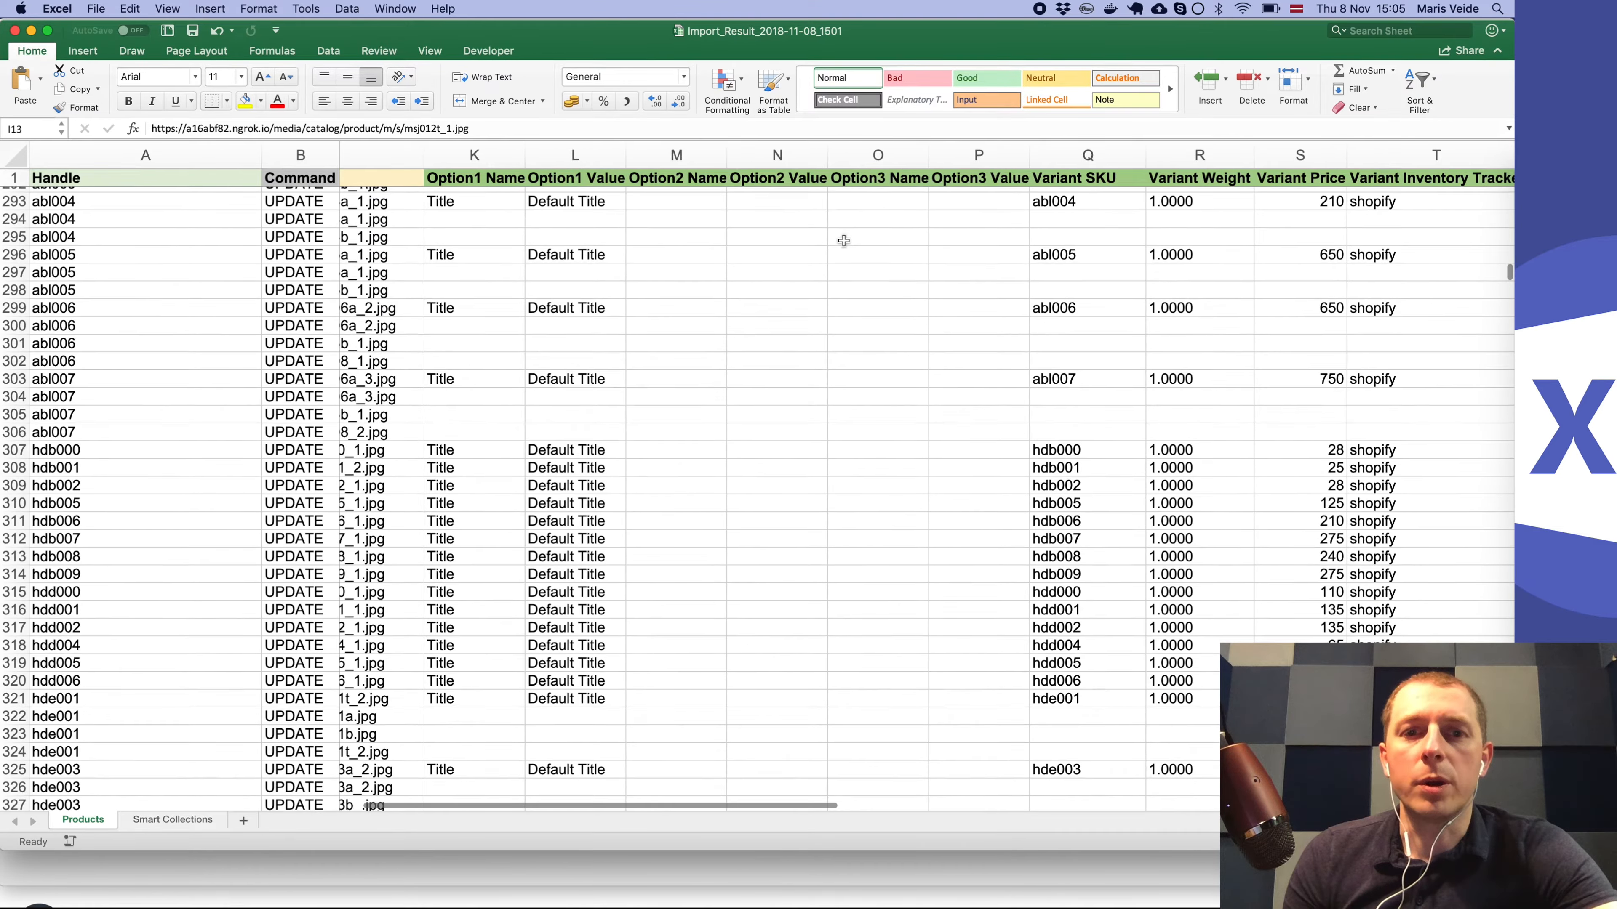
pyautogui.scroll(-20, 843, 240)
pyautogui.scroll(3, 843, 240)
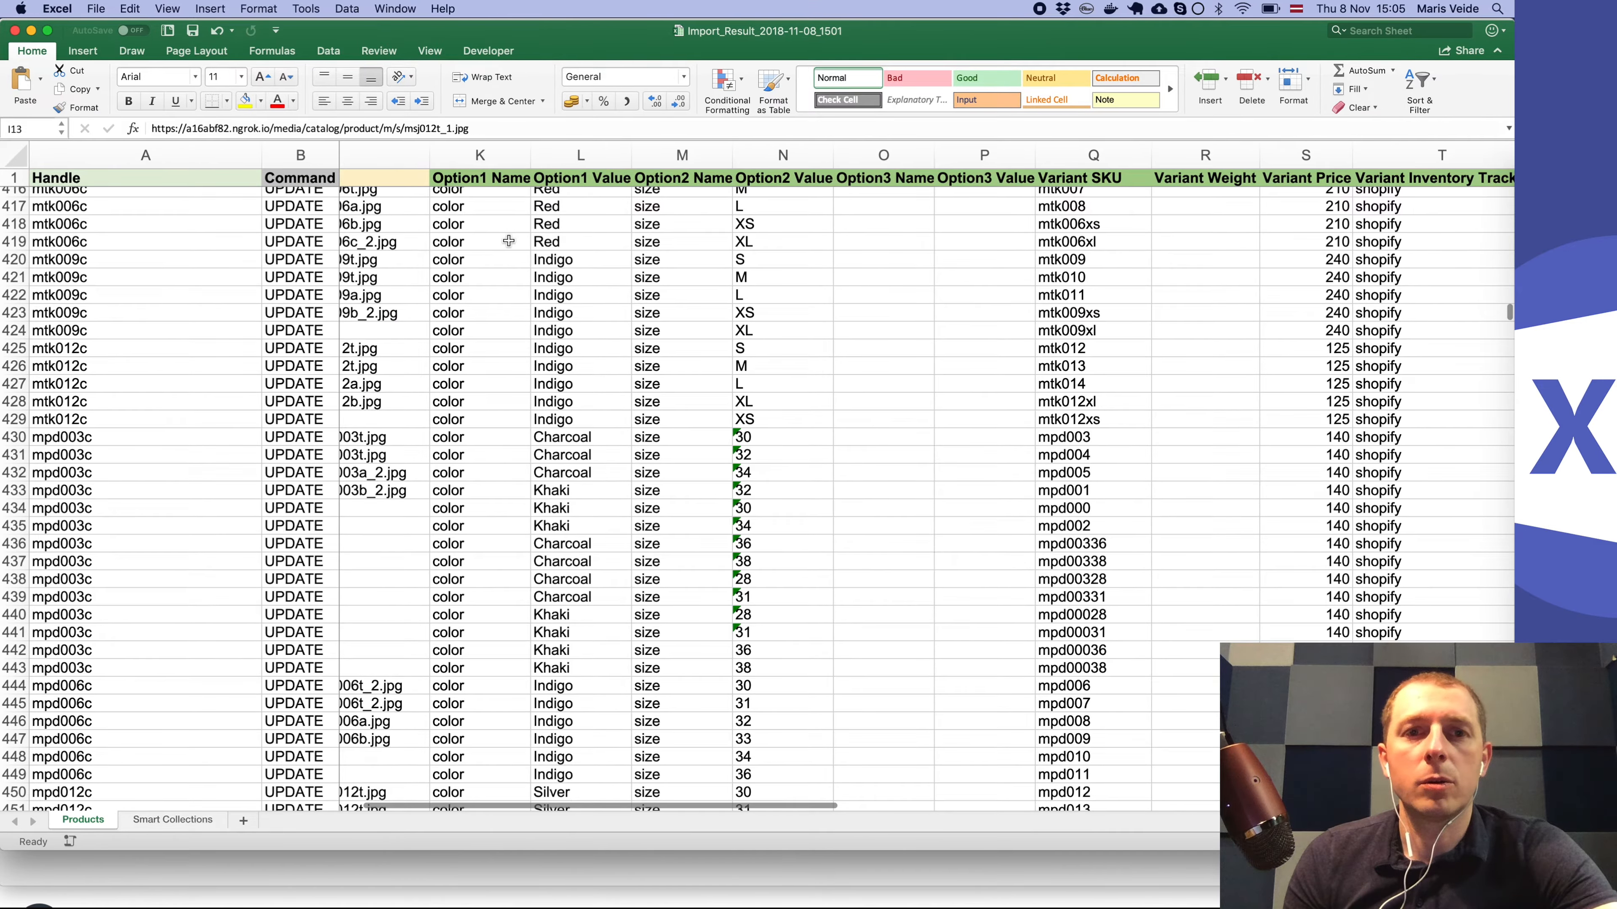
pyautogui.scroll(3, 494, 271)
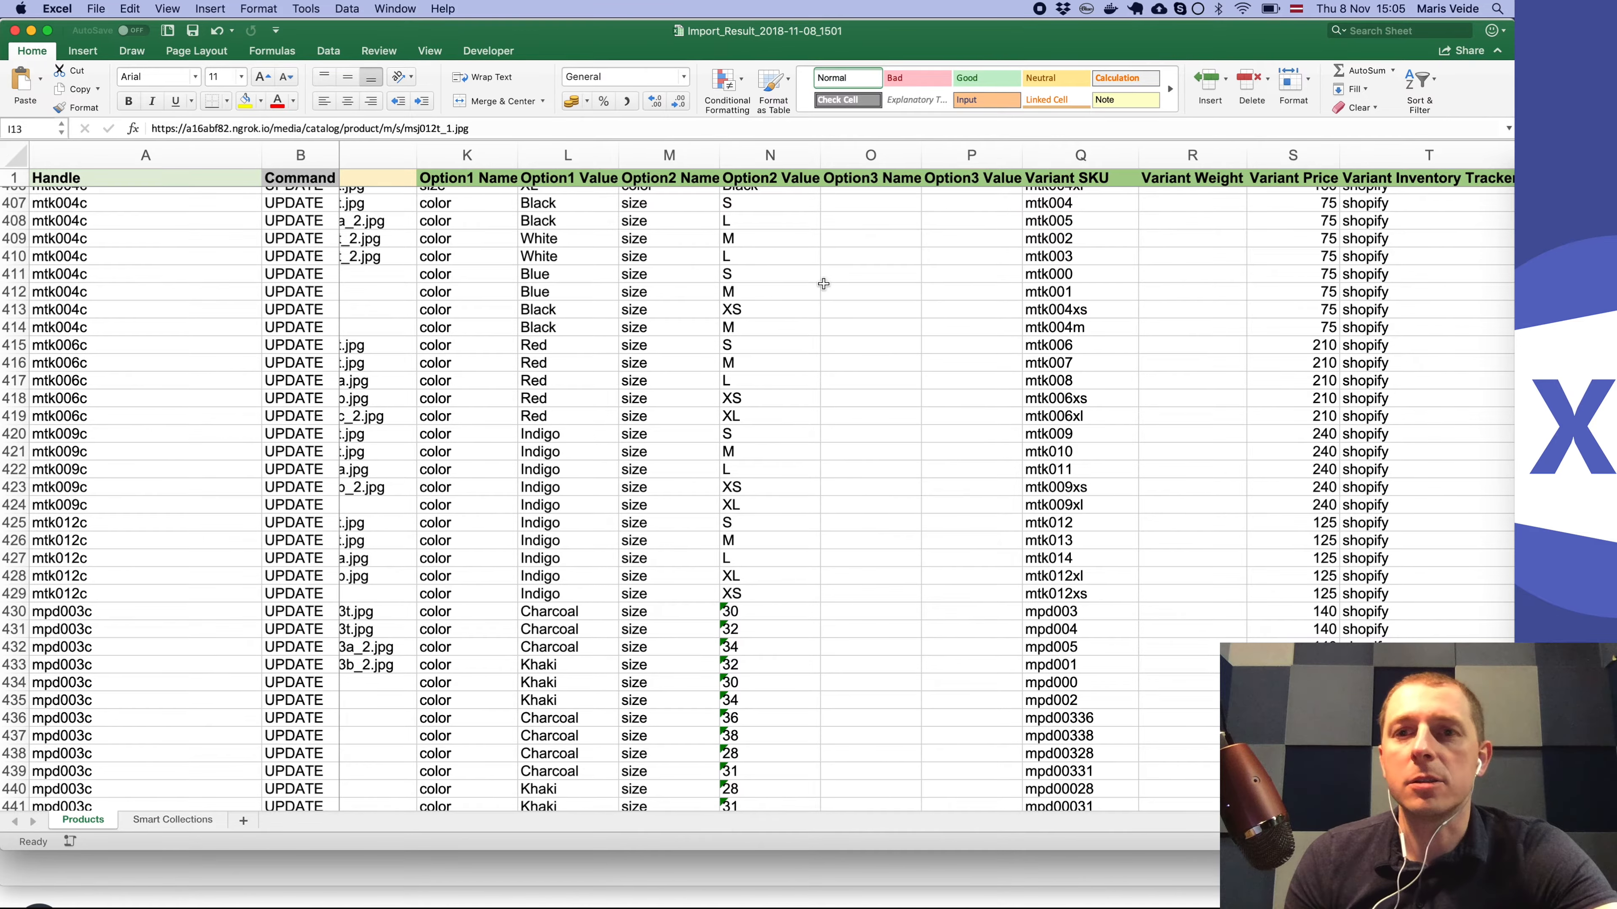
pyautogui.hscroll(2, 823, 284)
pyautogui.scroll(3, 823, 285)
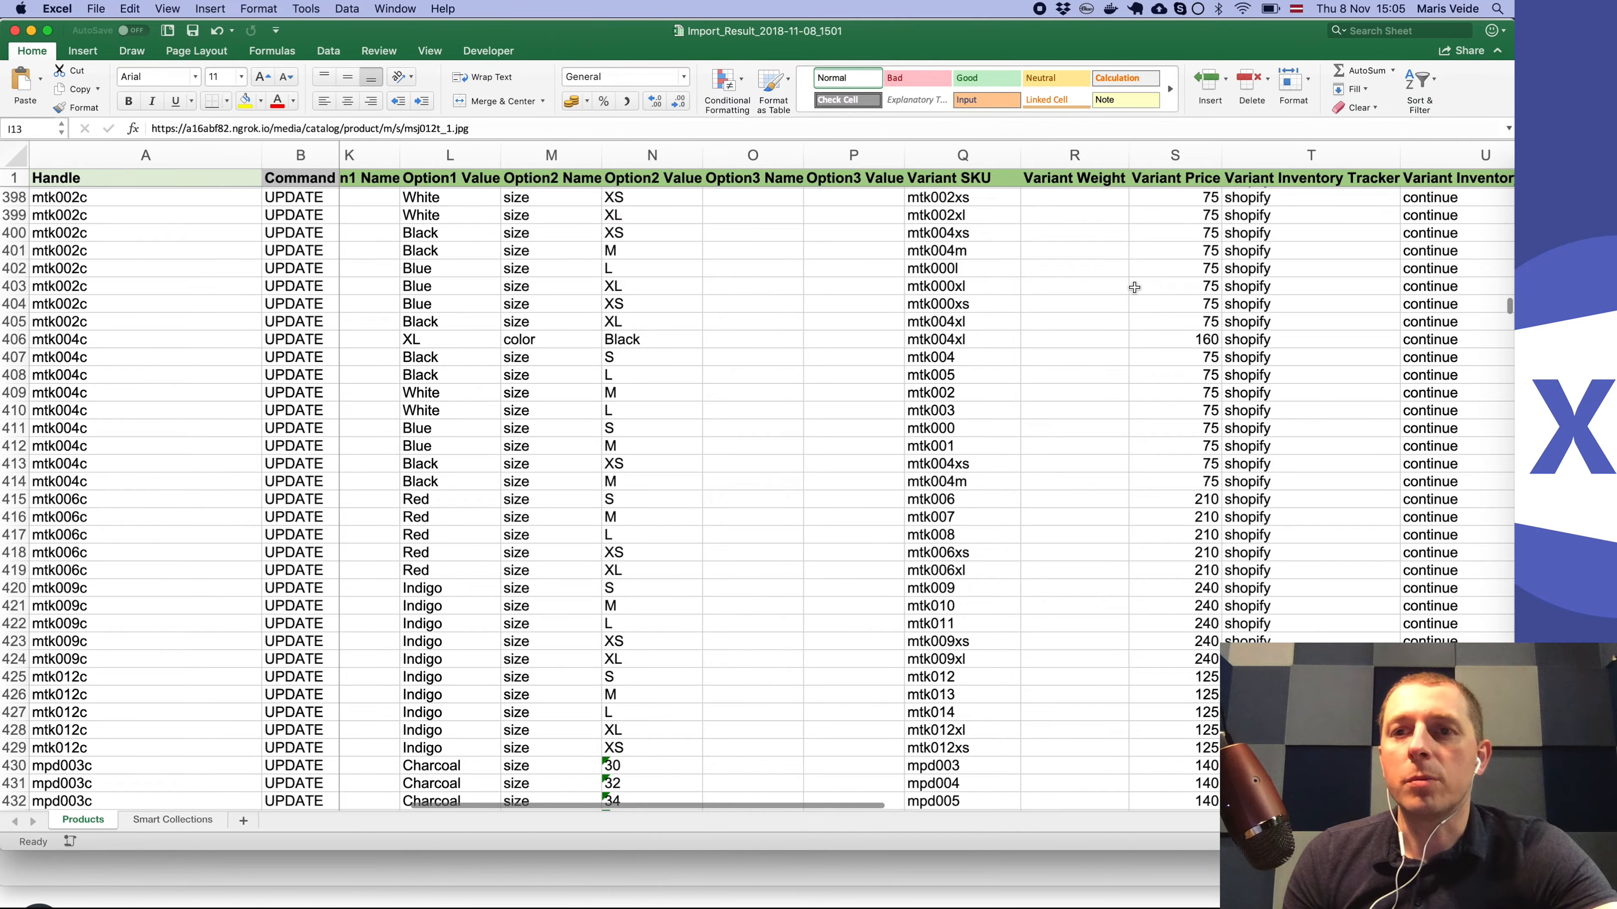
# Step: Examine the variant price and inventory columns, and look for entries in the Conversion Comment column
pyautogui.hscroll(6, 1134, 288)
pyautogui.scroll(1, 1134, 287)
pyautogui.scroll(10, 1134, 287)
pyautogui.scroll(-20, 1134, 287)
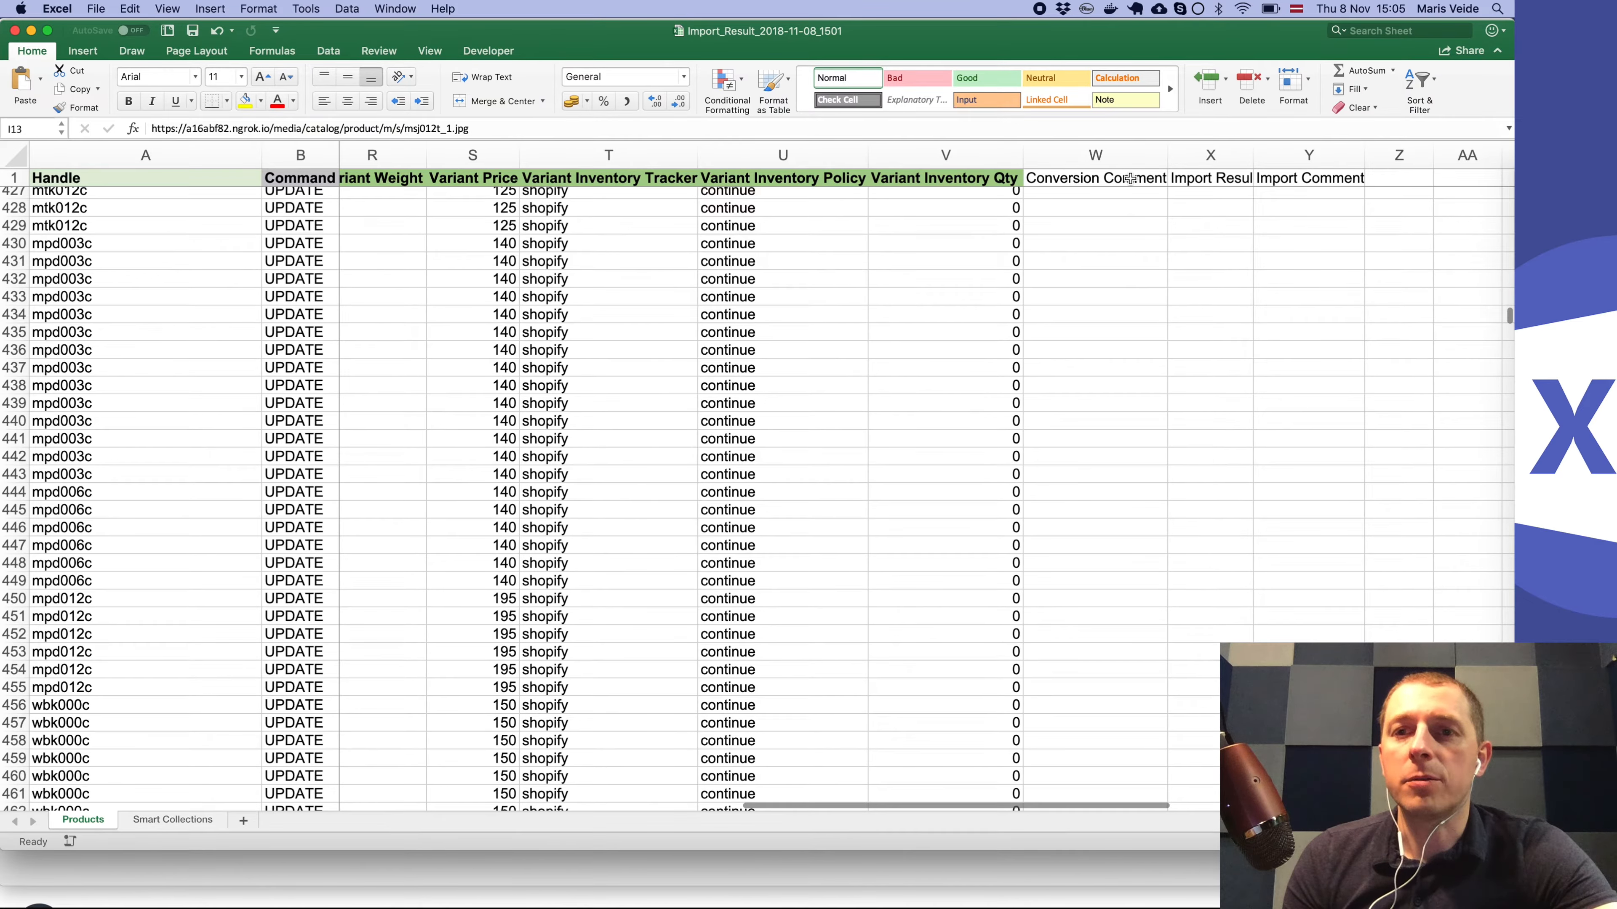
pyautogui.click(1127, 178)
pyautogui.scroll(20, 1116, 264)
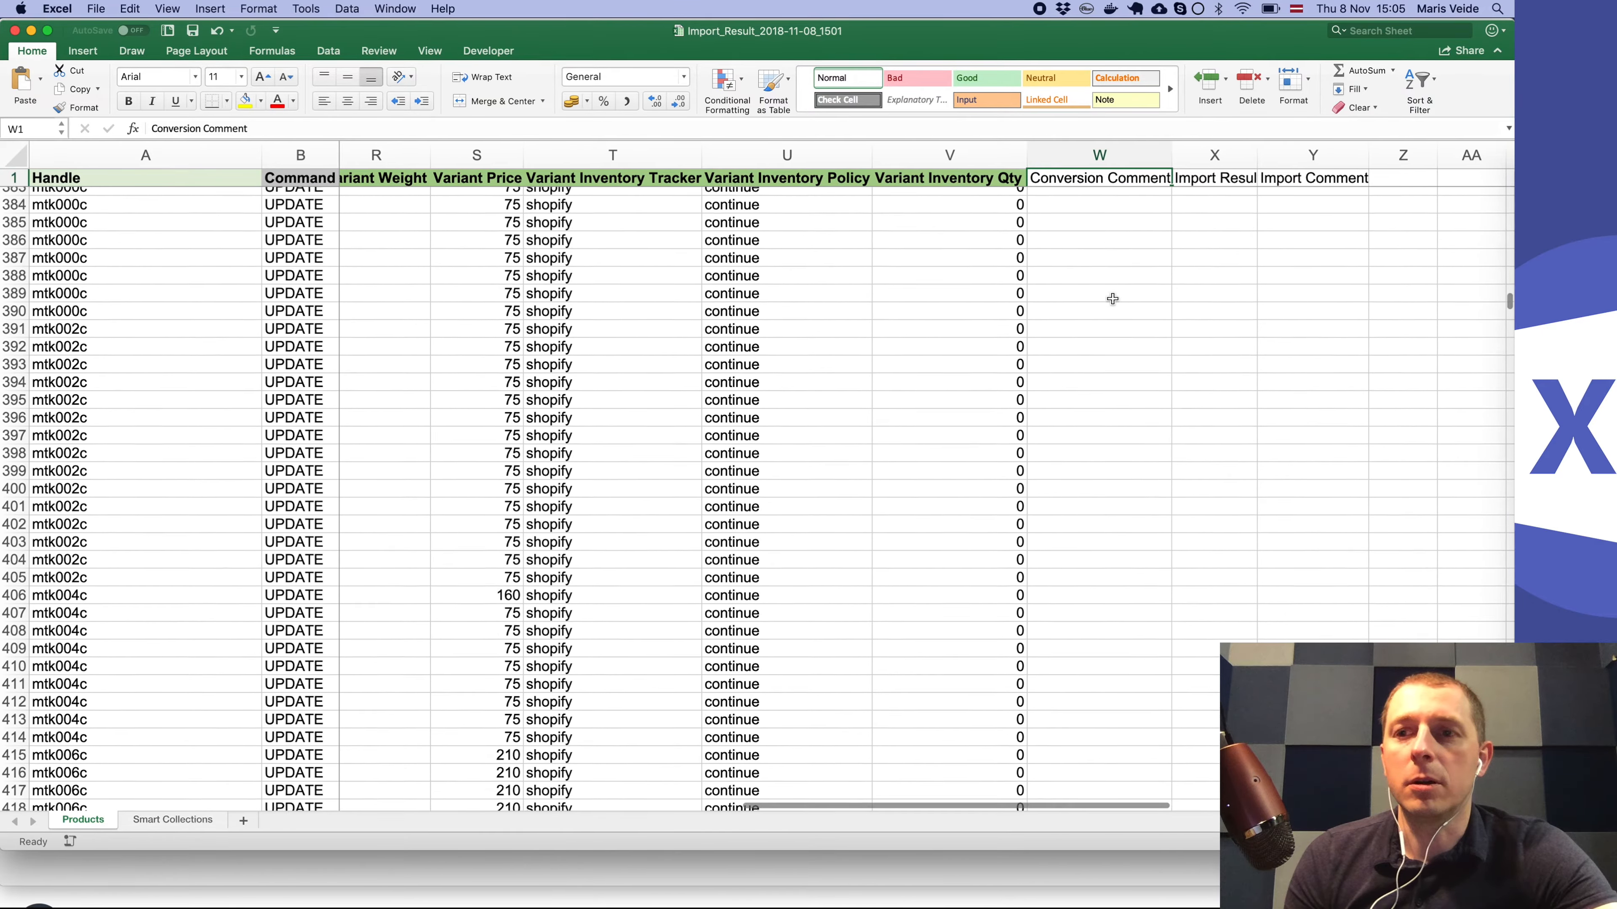
pyautogui.scroll(7, 1112, 299)
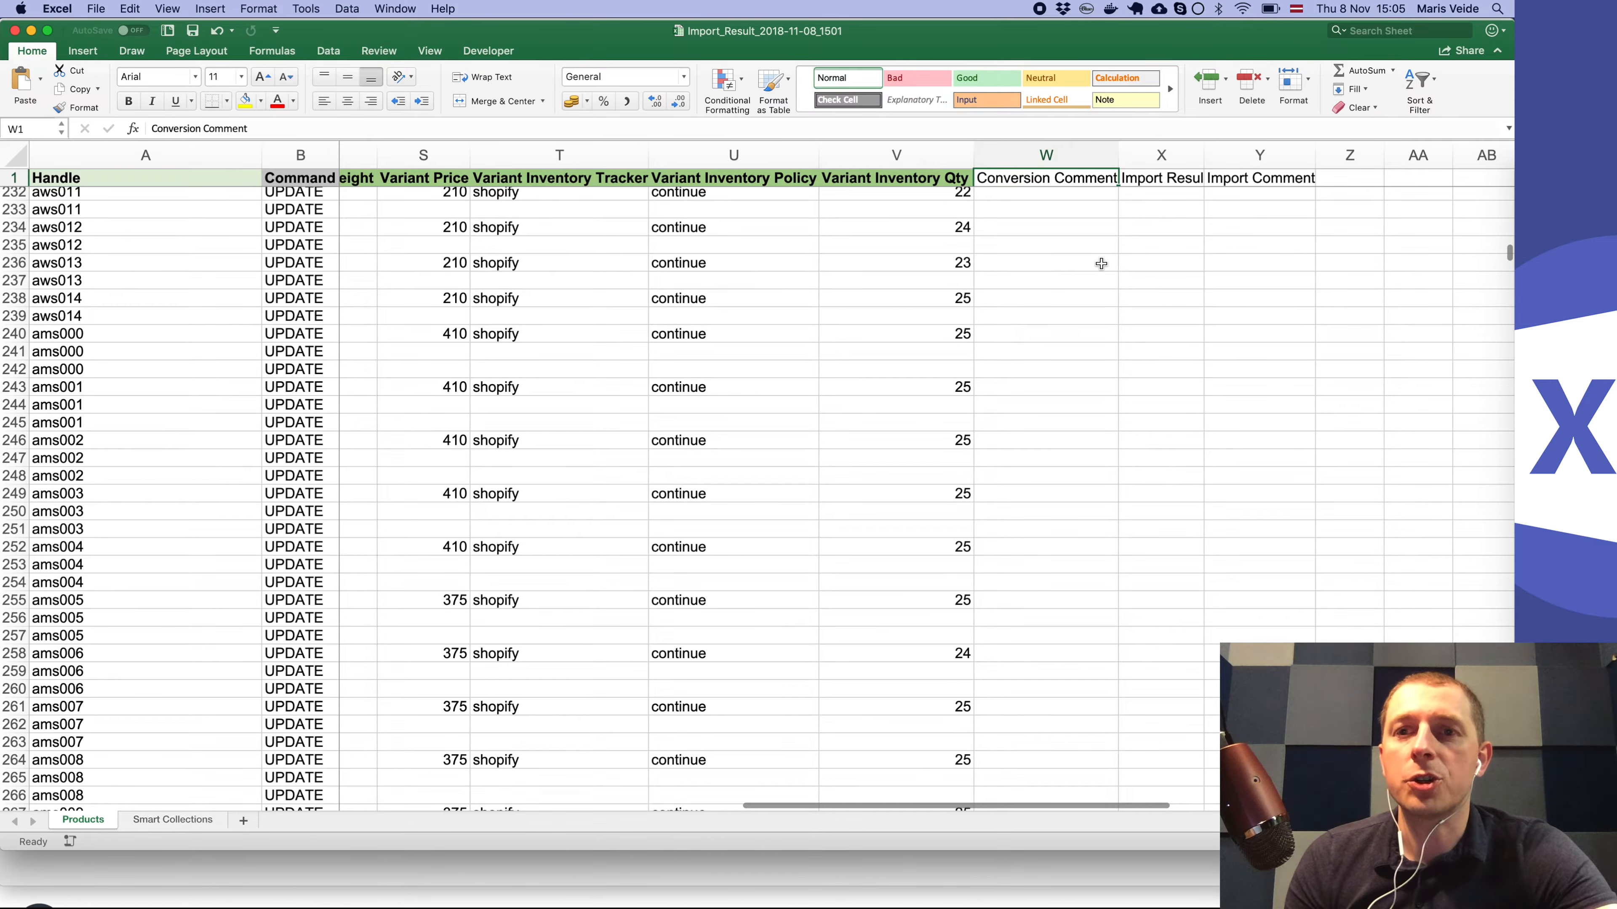
# Step: Fit the width of the Conversion Comment column to its contents
pyautogui.click(1045, 155)
pyautogui.click(1036, 180)
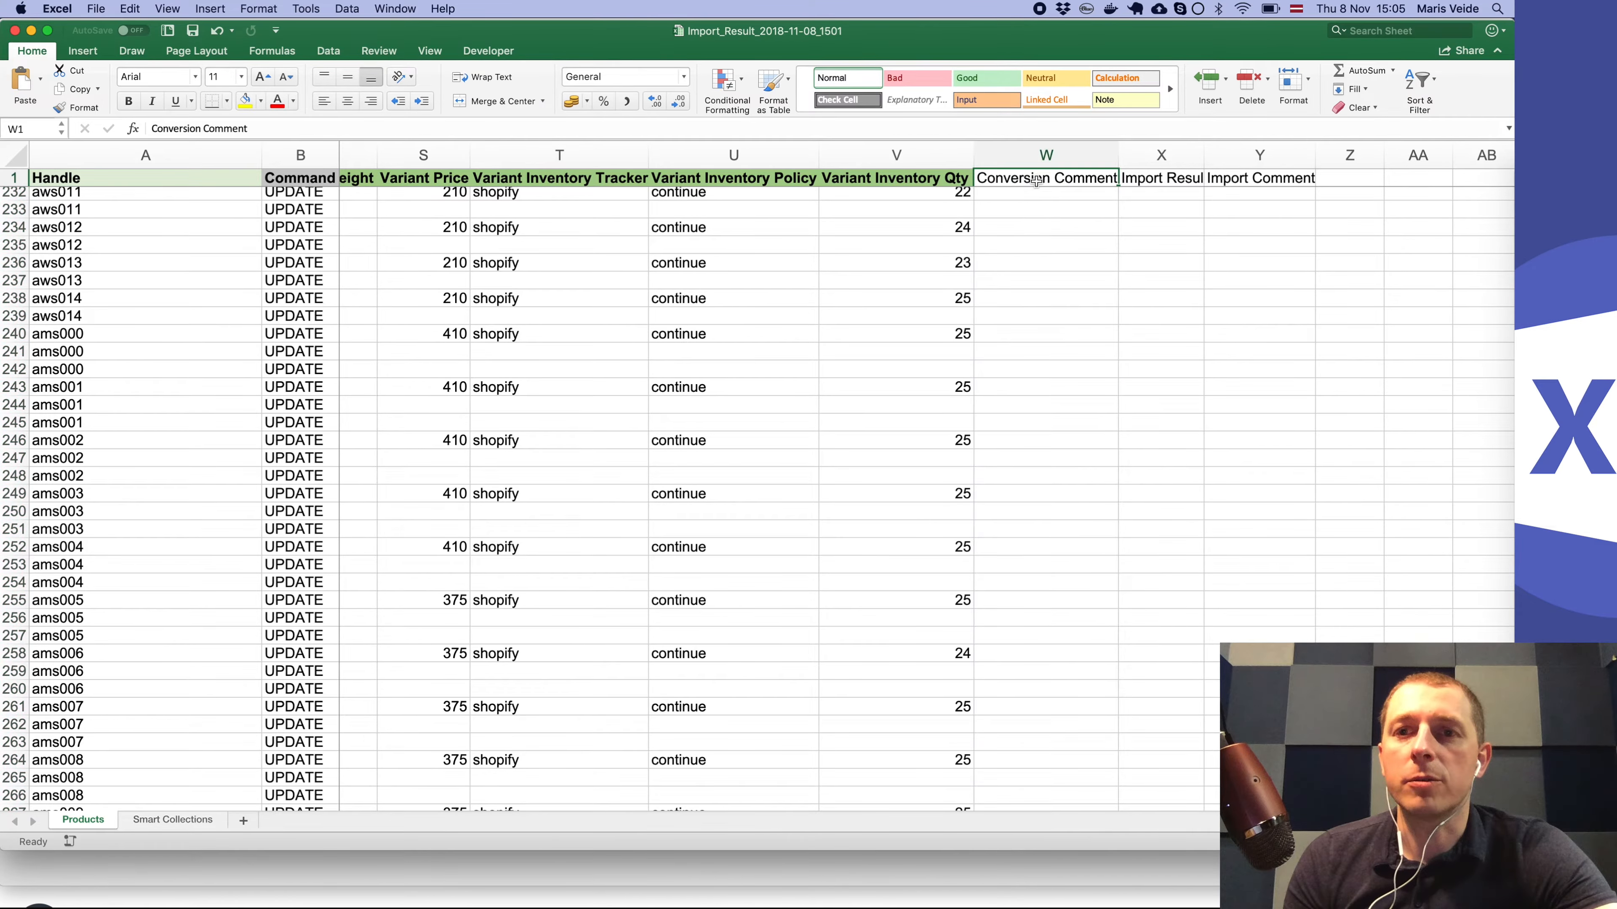
pyautogui.doubleClick(1115, 155)
pyautogui.hscroll(-2, 1053, 245)
pyautogui.click(1054, 245)
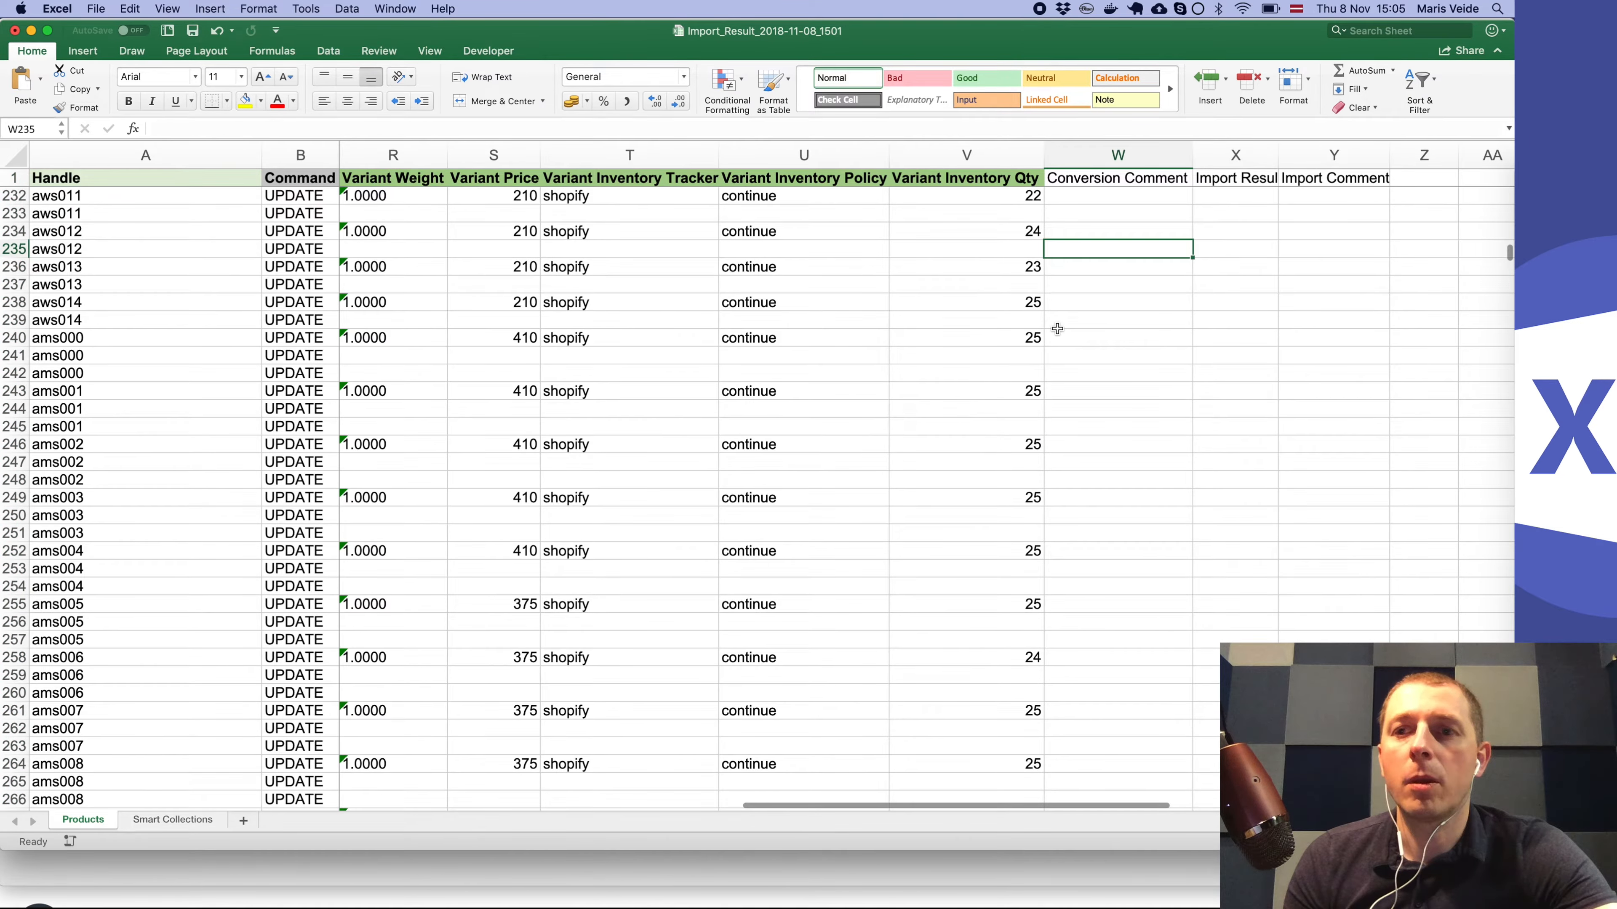
# Step: Check the Conversion Comment column further down the Products sheet for any conversion remarks
pyautogui.scroll(-12, 1057, 329)
pyautogui.scroll(-20, 1058, 329)
pyautogui.hscroll(1, 1057, 329)
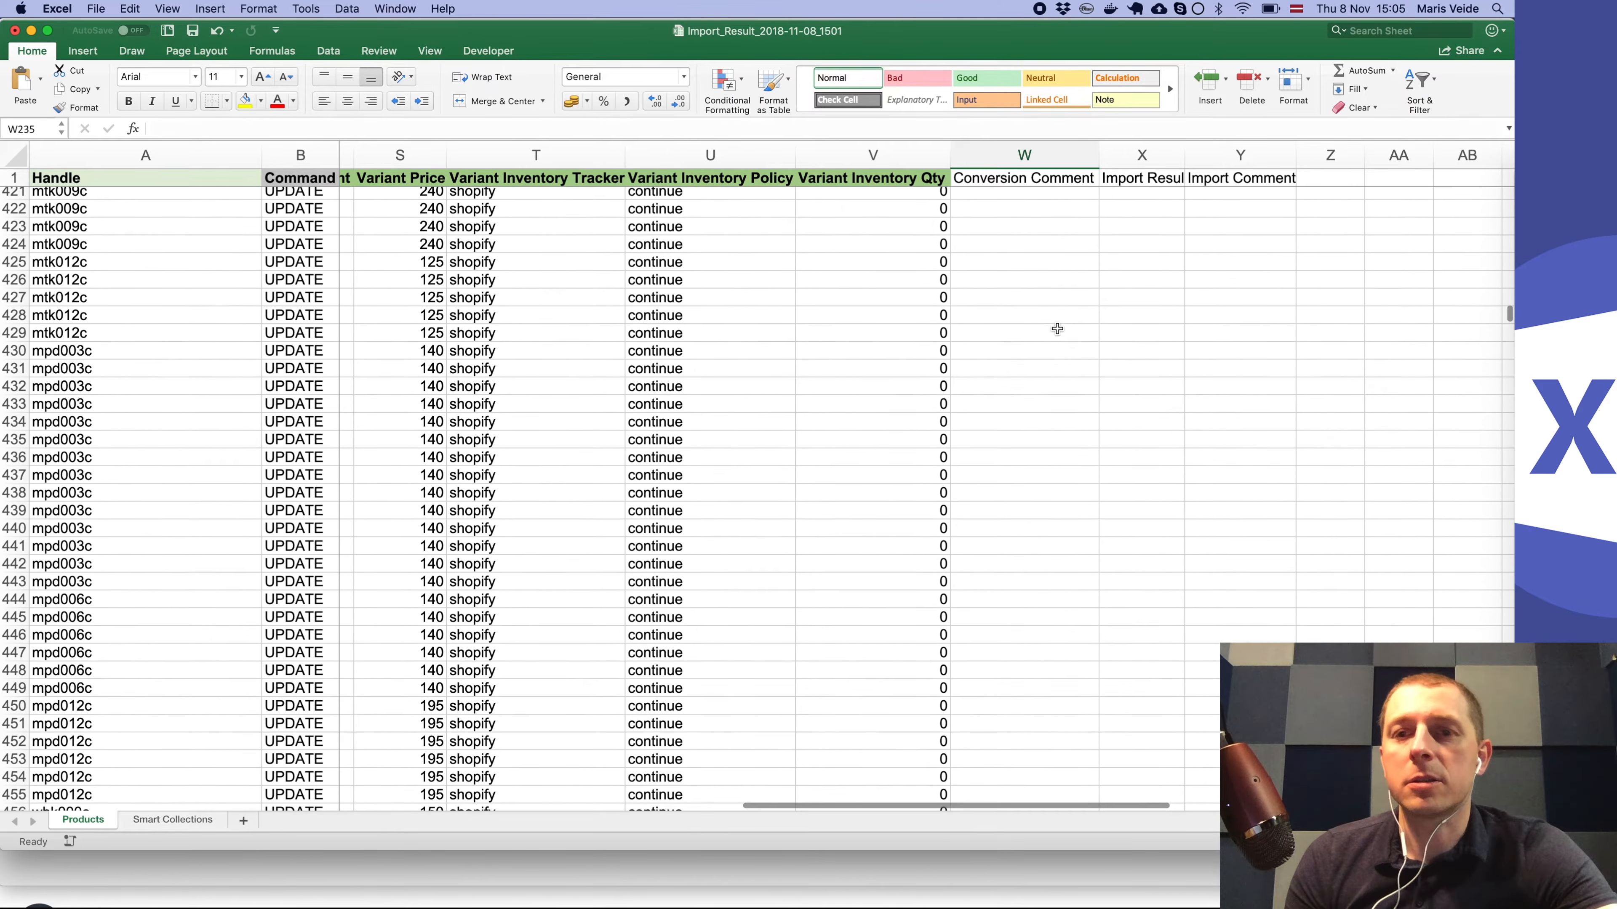
pyautogui.click(1018, 380)
pyautogui.press('super+Up')
pyautogui.press('super+Up')
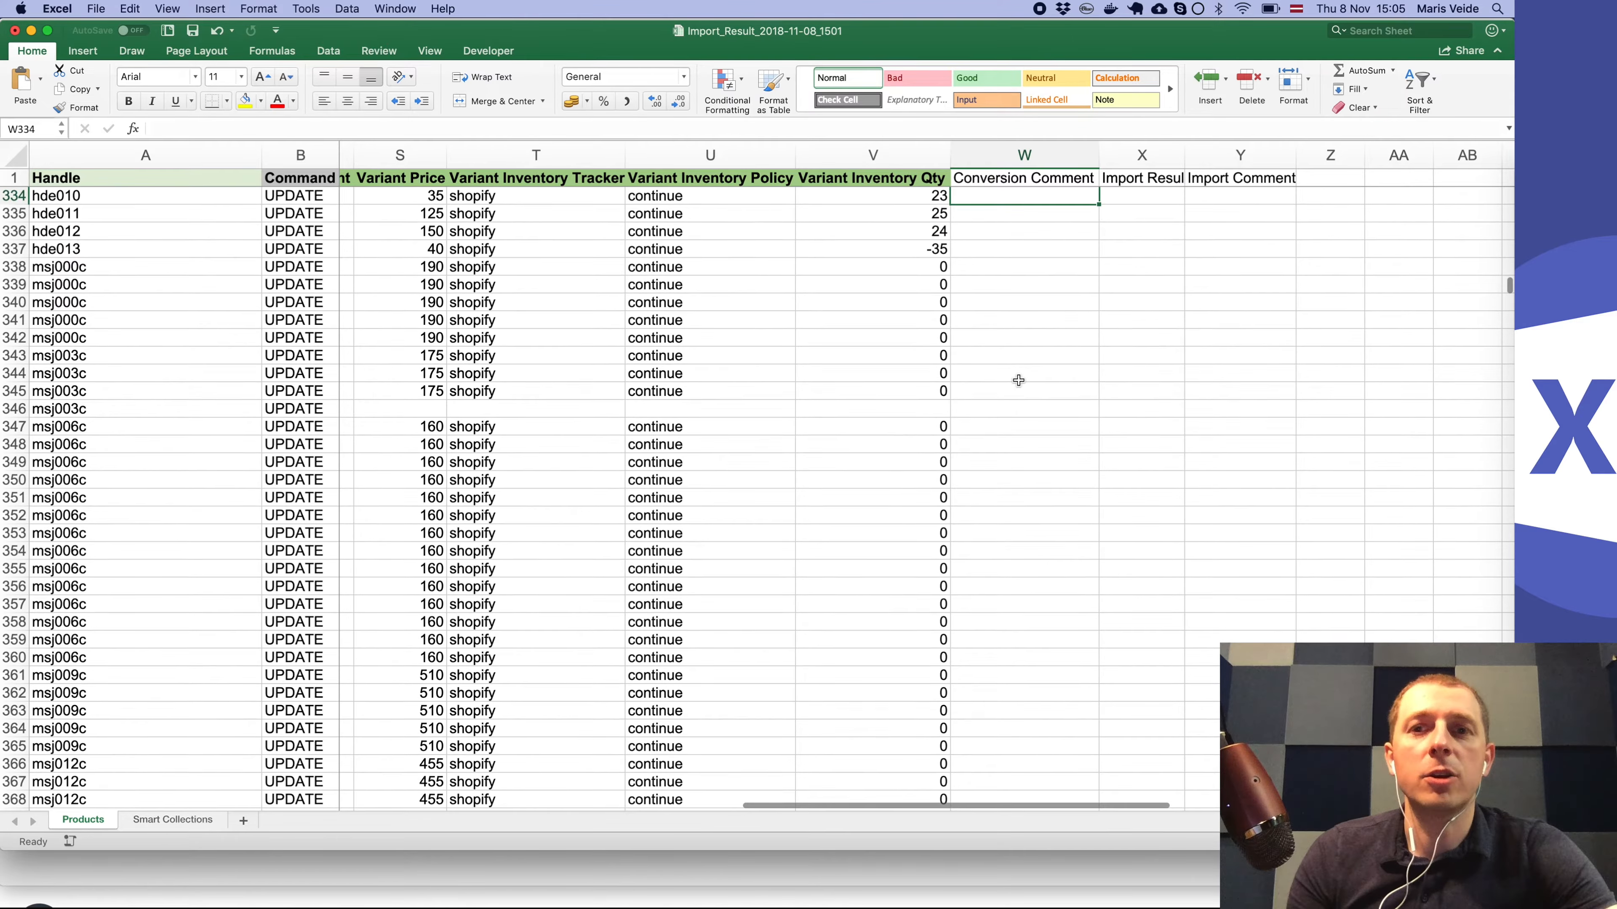
pyautogui.press('super+Up')
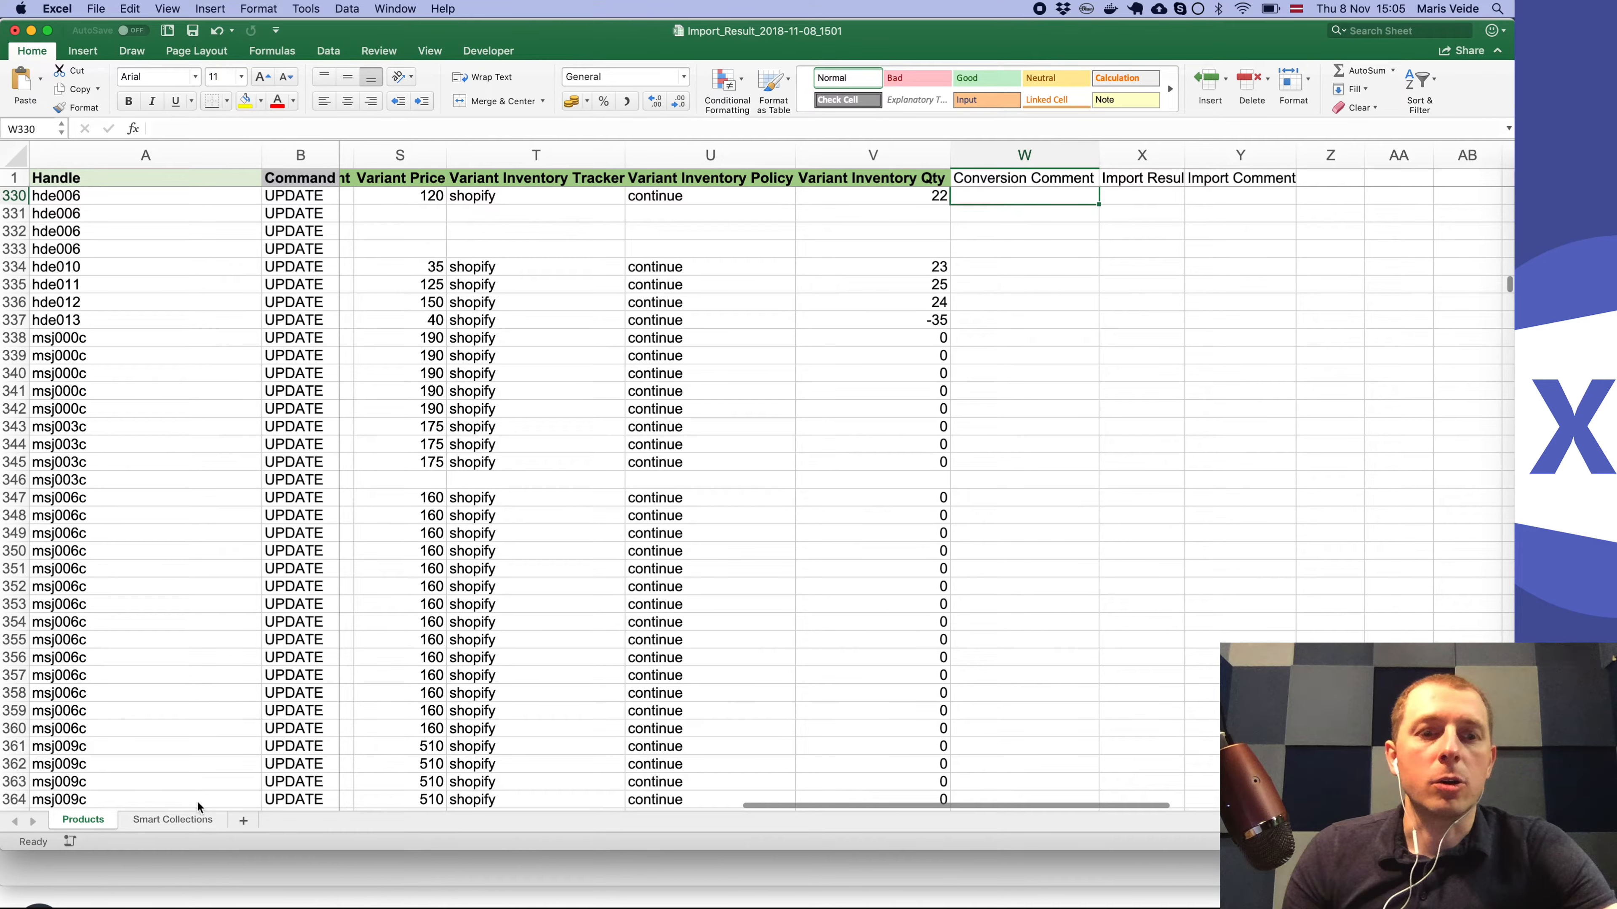
# Step: Open the Smart Collections sheet and magnify it to a readable size
pyautogui.click(185, 823)
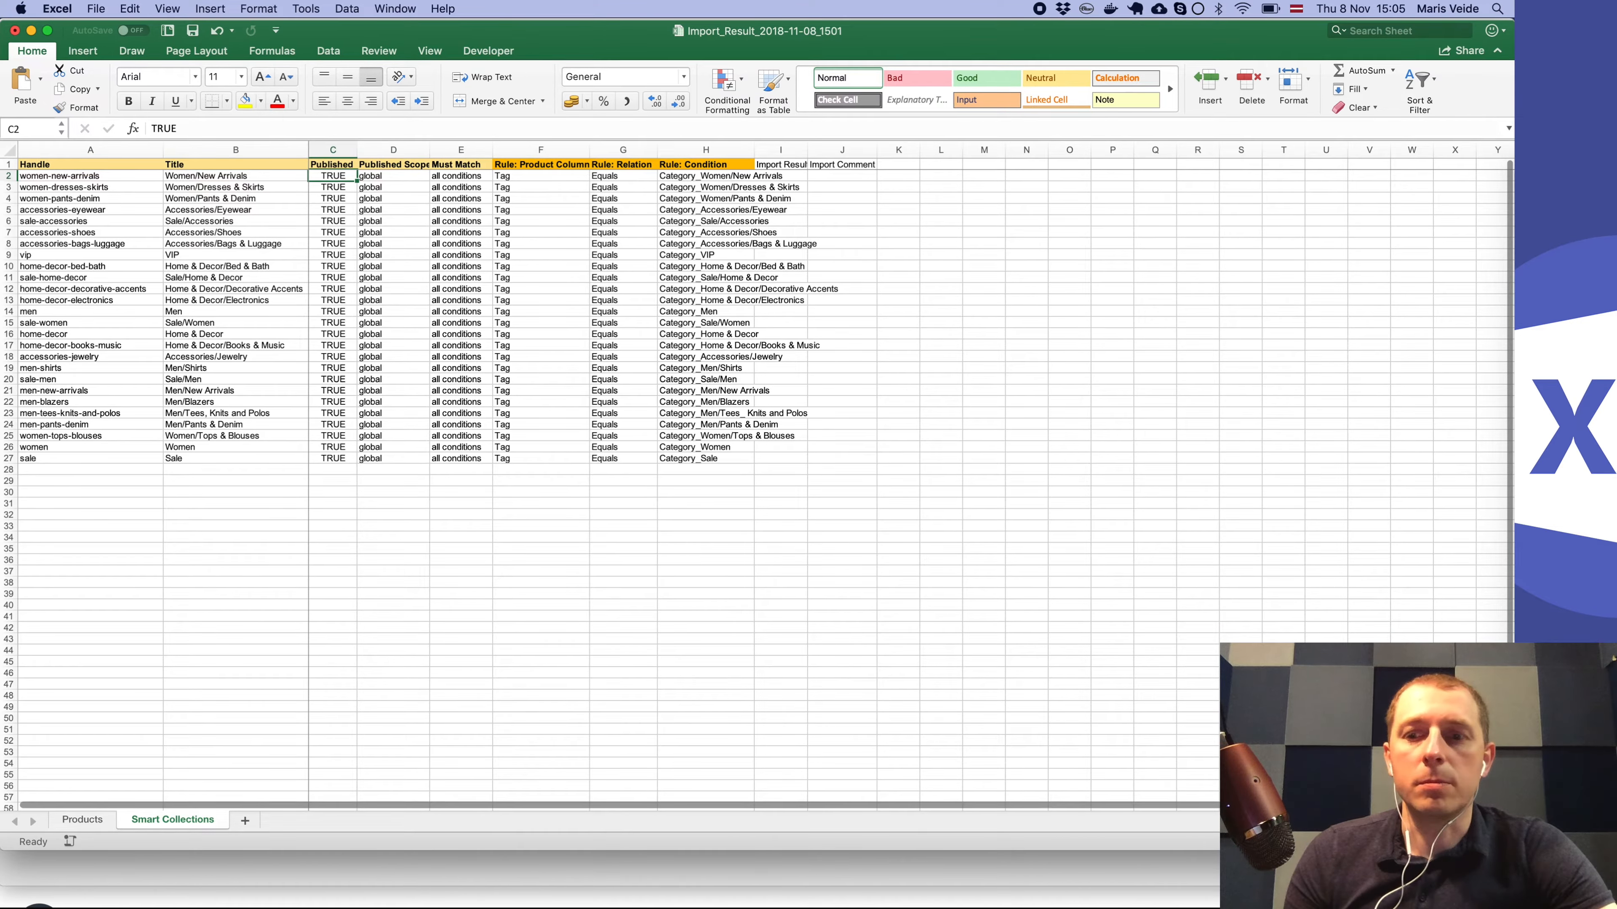
pyautogui.click(1462, 842)
pyautogui.click(1462, 842)
pyautogui.click(1462, 842)
pyautogui.click(1462, 842)
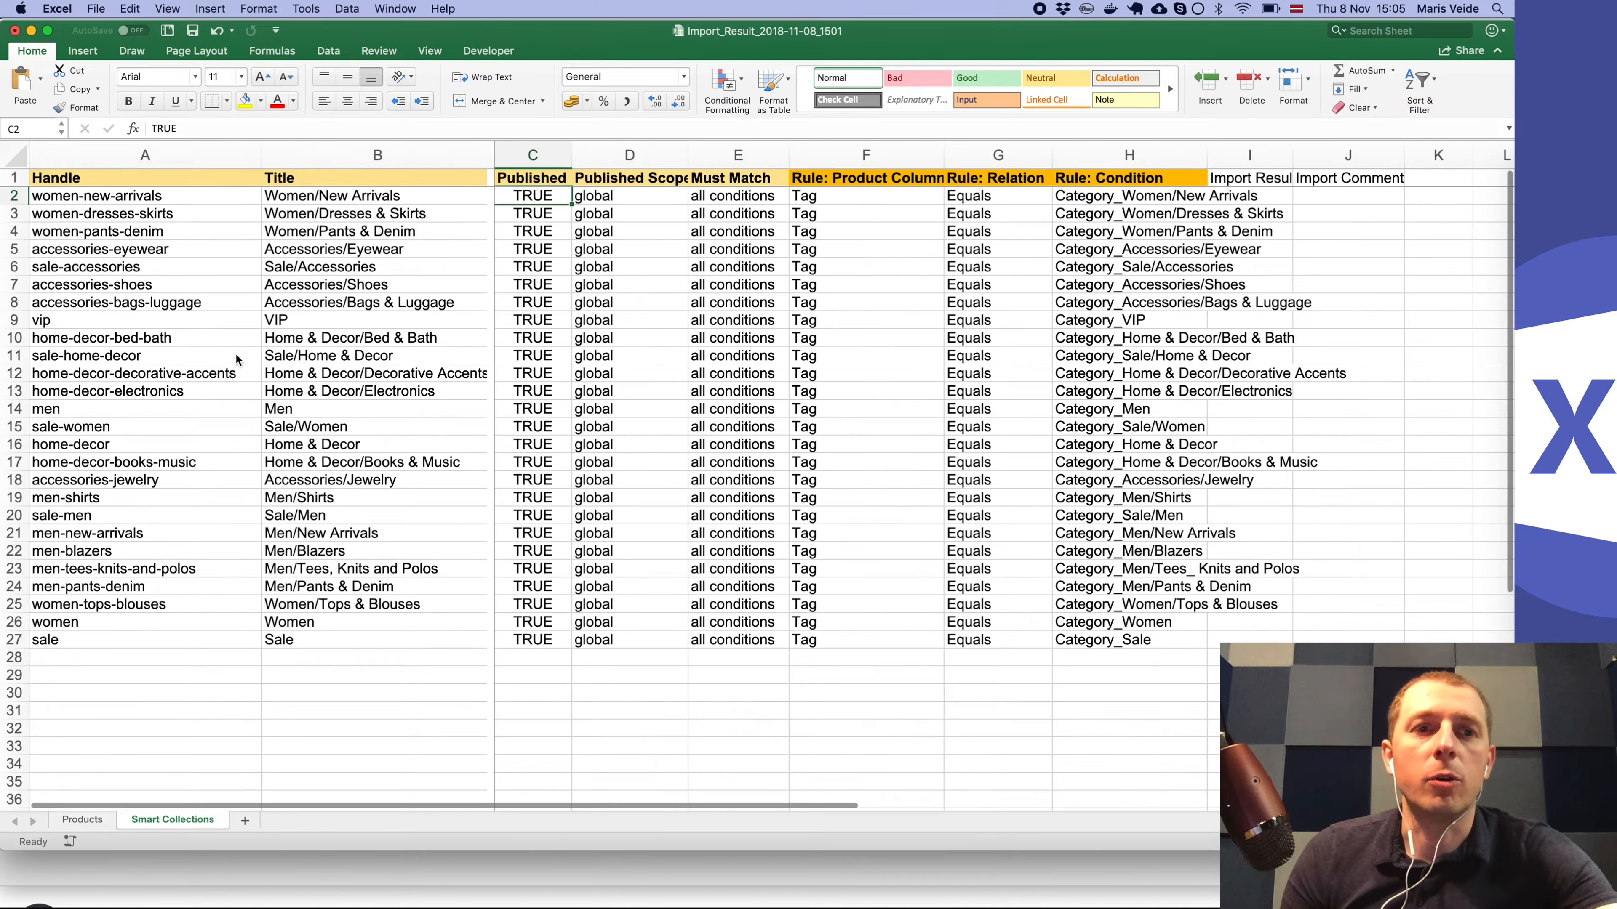
# Step: Examine the handles and titles of the smart collections, going down the Title column to Sale/Women
pyautogui.click(206, 297)
pyautogui.click(356, 258)
pyautogui.click(368, 201)
pyautogui.click(380, 220)
pyautogui.press('Down')
pyautogui.press('Down')
pyautogui.press('Down')
pyautogui.press('Down')
pyautogui.press('Down')
pyautogui.press('Down')
pyautogui.press('Down')
pyautogui.press('Down')
pyautogui.press('Down')
pyautogui.press('Down')
pyautogui.press('Down')
pyautogui.press('Down')
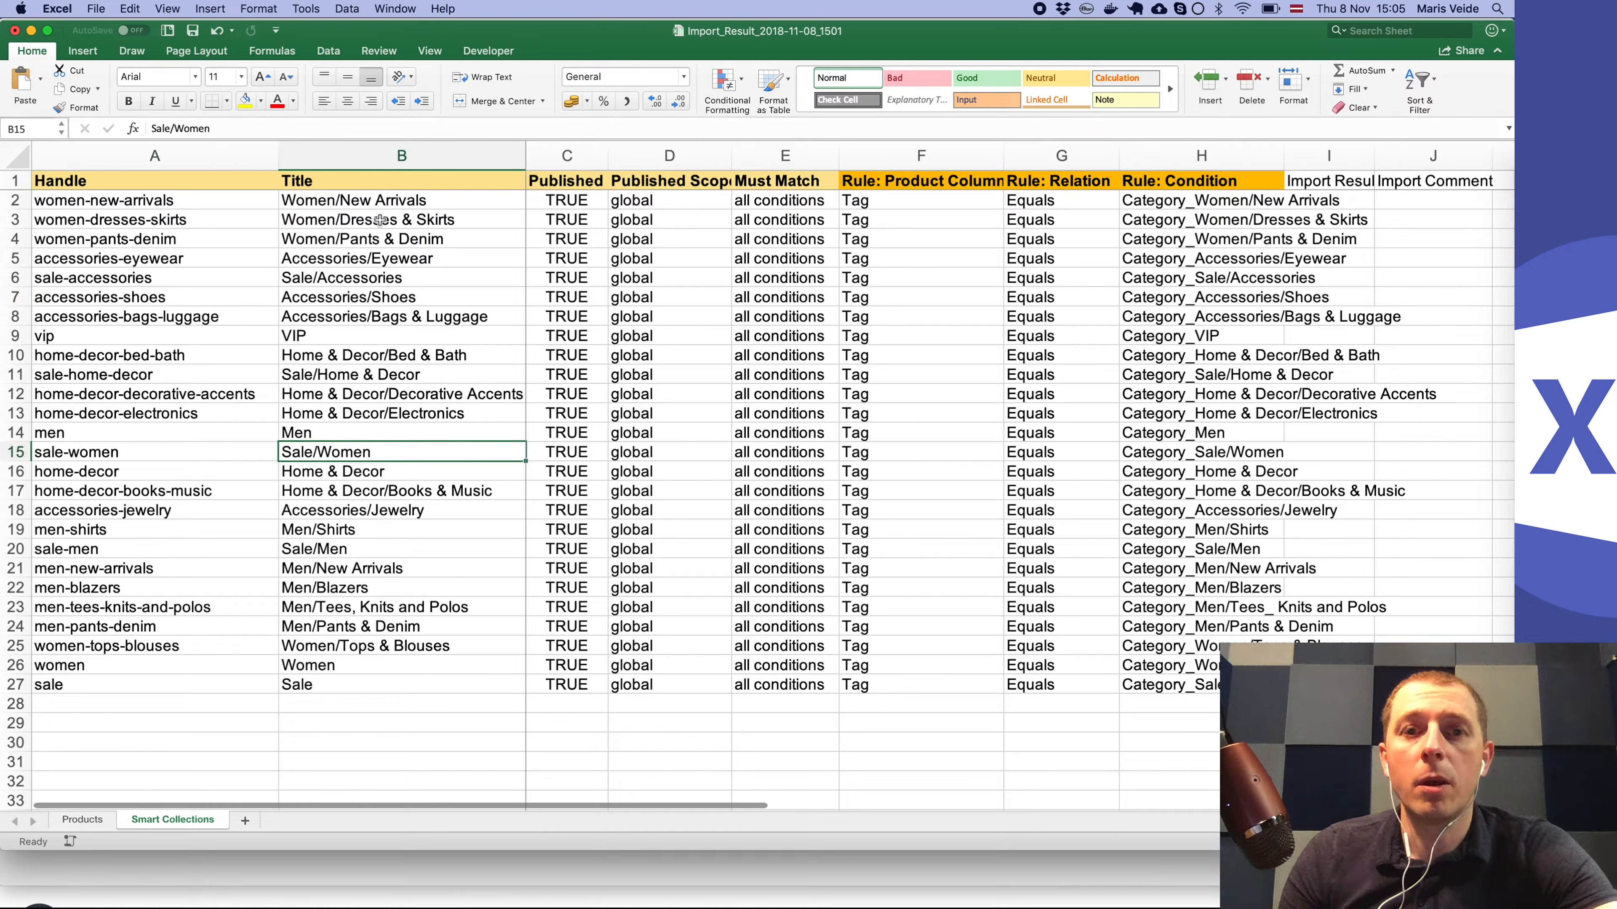
# Step: Examine the Published, Published Scope and Must Match columns of the smart collections
pyautogui.press('Right')
pyautogui.press('Up')
pyautogui.press('Up')
pyautogui.press('Up')
pyautogui.press('Up')
pyautogui.press('Up')
pyautogui.press('Up')
pyautogui.press('Up')
pyautogui.press('Up')
pyautogui.press('Up')
pyautogui.press('Up')
pyautogui.press('Up')
pyautogui.press('Up')
pyautogui.press('Up')
pyautogui.press('Up')
pyautogui.press('Right')
pyautogui.press('Down')
pyautogui.press('Right')
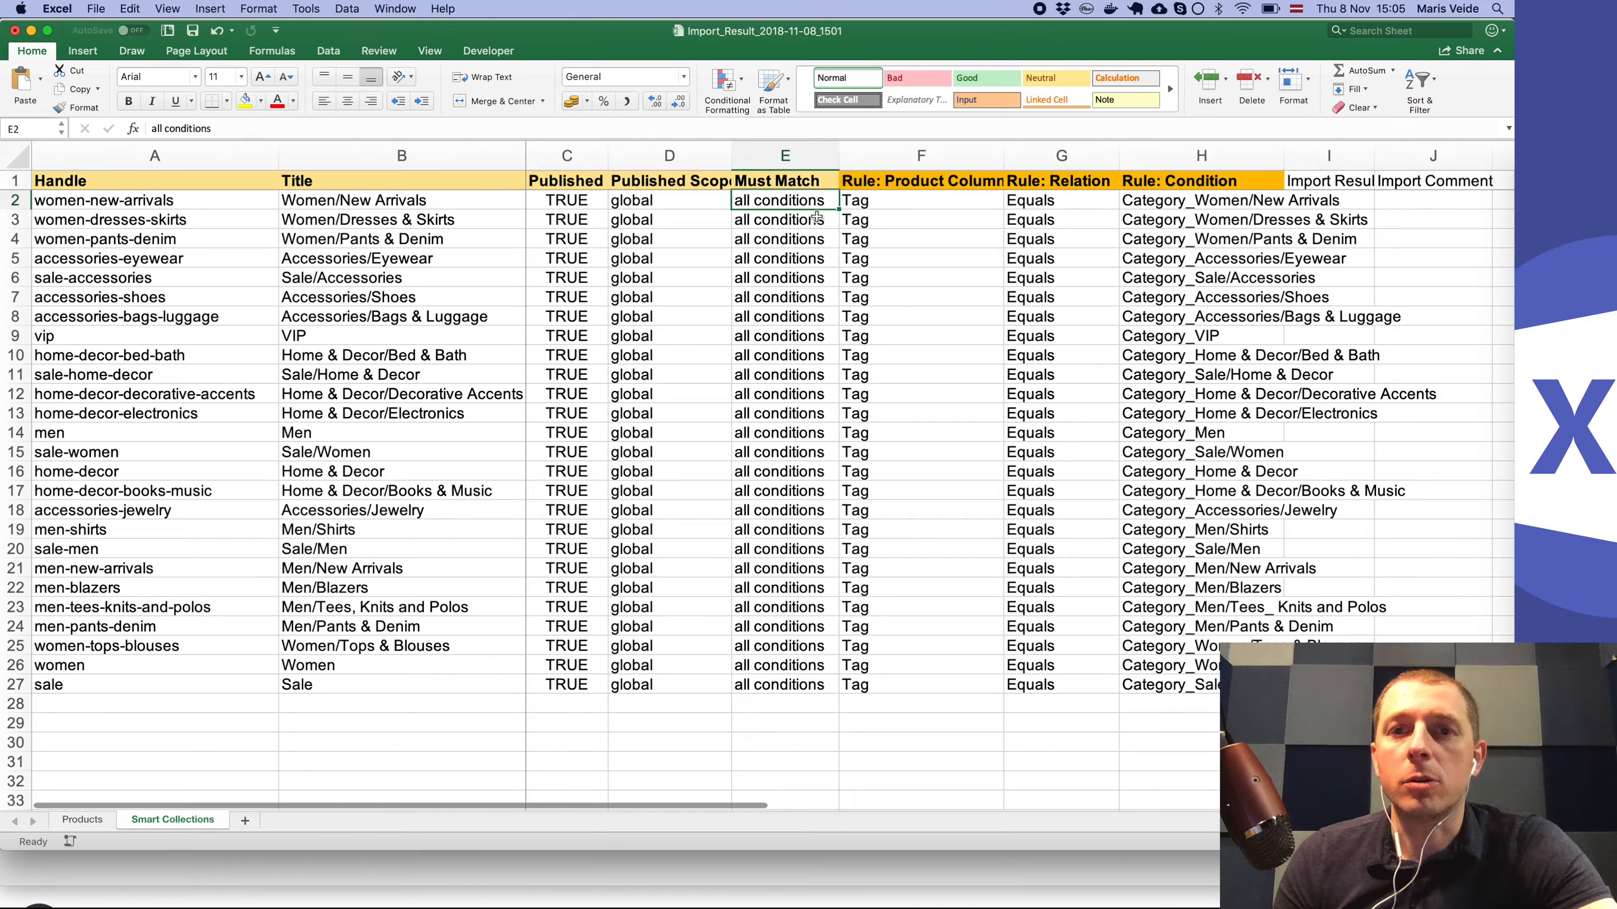
# Step: Fit the width of the Rule: Condition column to its contents after checking the neighbouring rule headers
pyautogui.click(931, 181)
pyautogui.click(1044, 181)
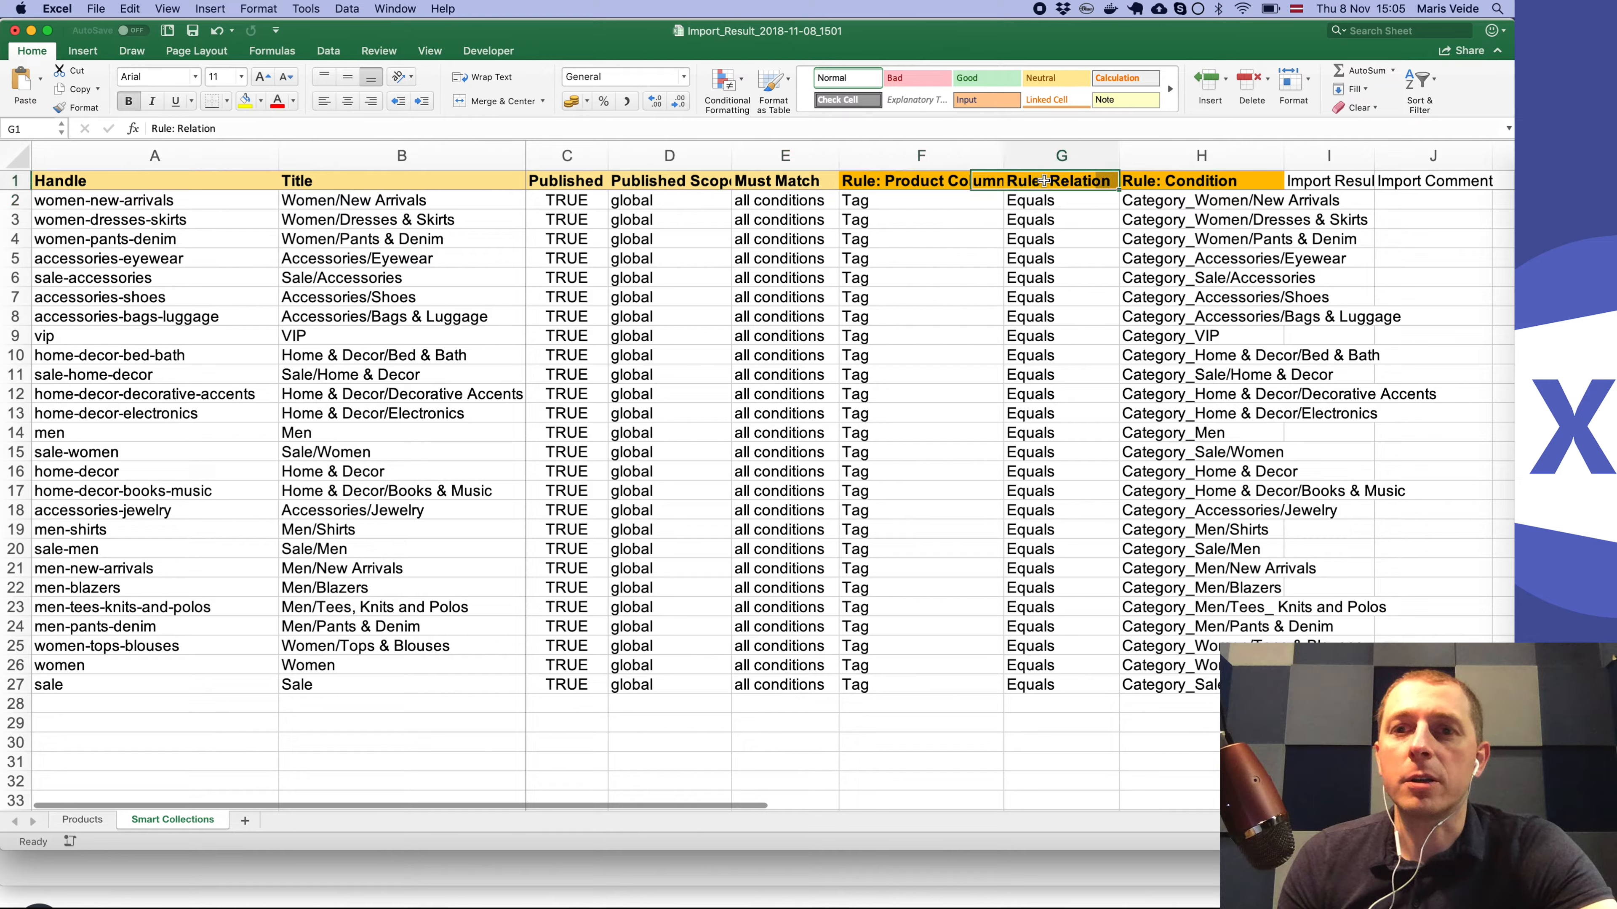
pyautogui.moveTo(1283, 153); pyautogui.dragTo(1283, 153)
pyautogui.doubleClick(1283, 153)
# Step: Examine the product column, relation and condition of the rule for the women-new-arrivals collection
pyautogui.click(899, 198)
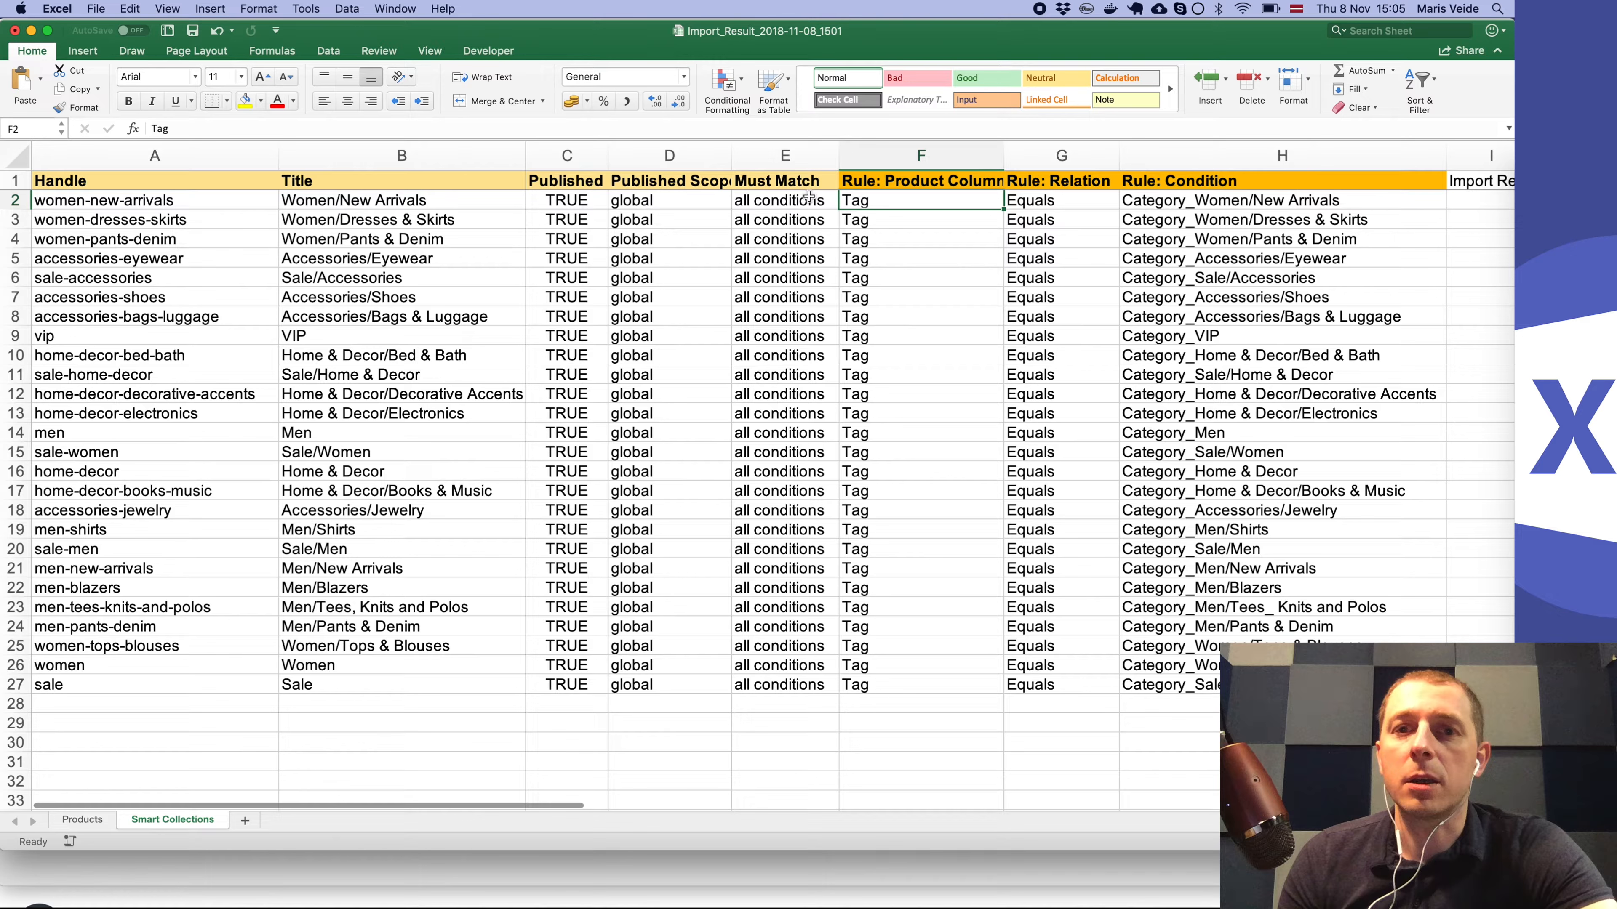
pyautogui.click(1047, 202)
pyautogui.click(1189, 204)
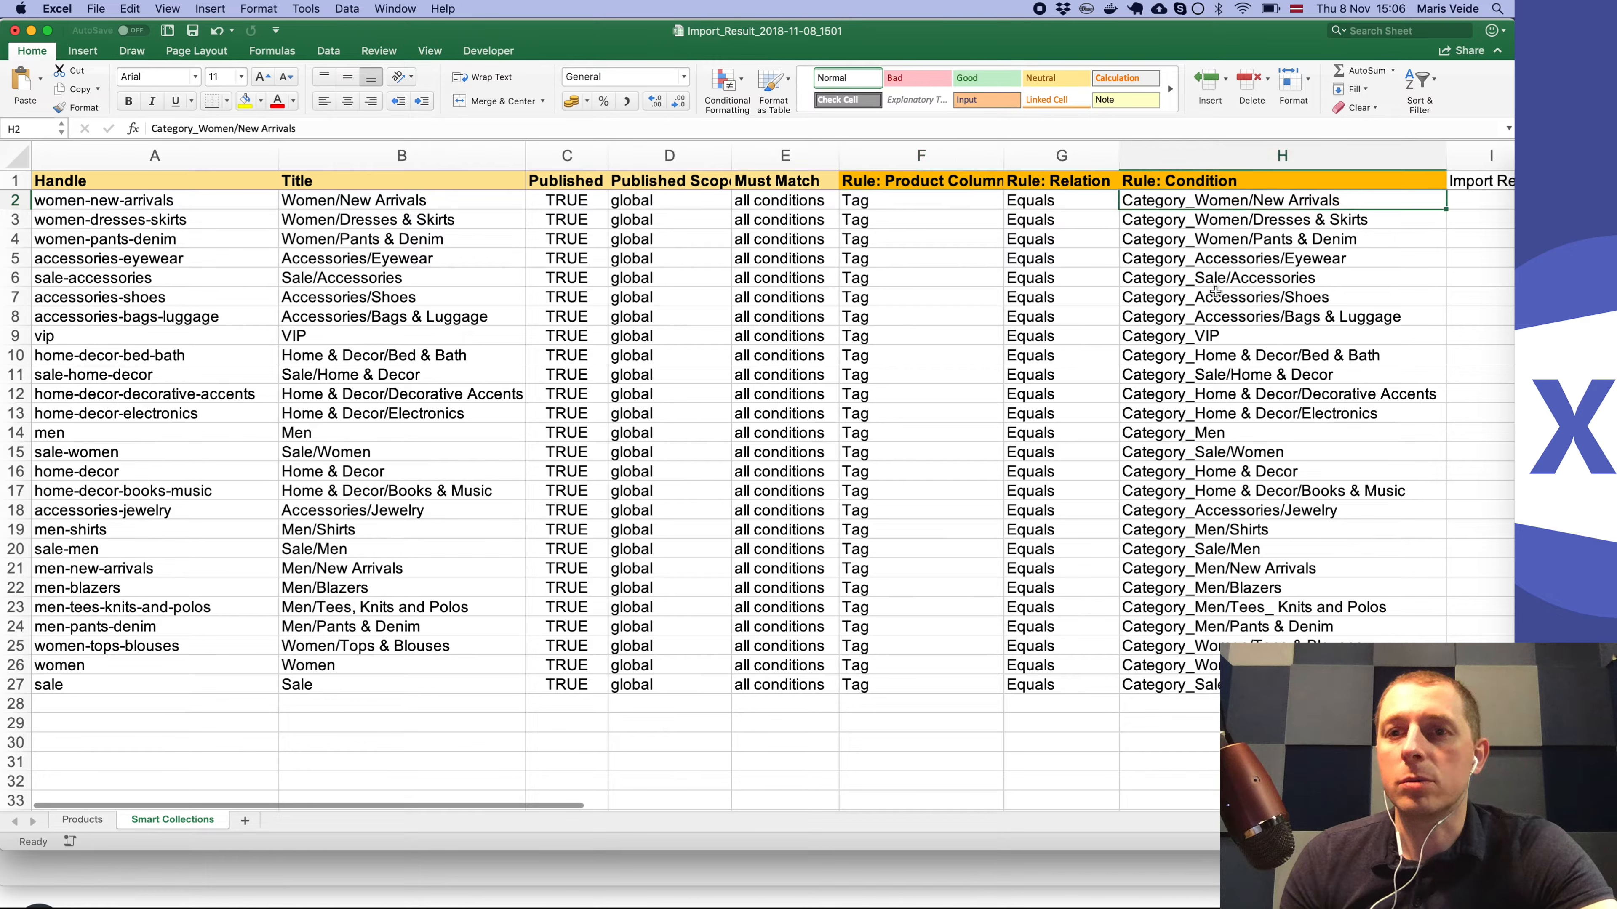
# Step: Compare the rule conditions of the smart collections with the Category_Accessories/Shoes tag of product ams003 on the Products sheet
pyautogui.click(1215, 261)
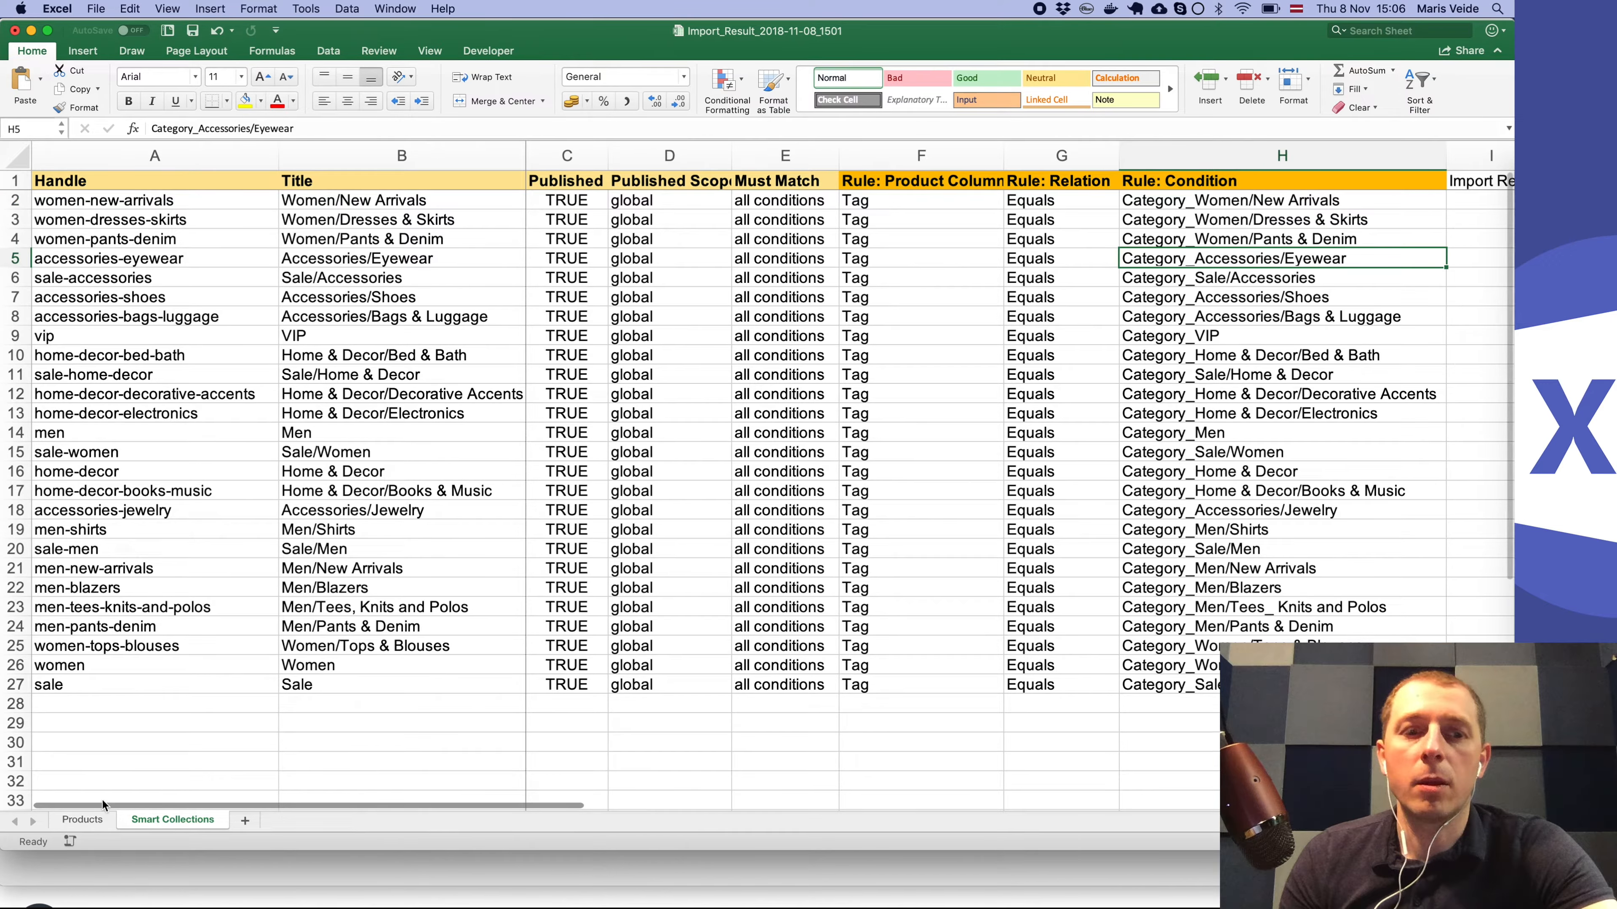
pyautogui.click(82, 820)
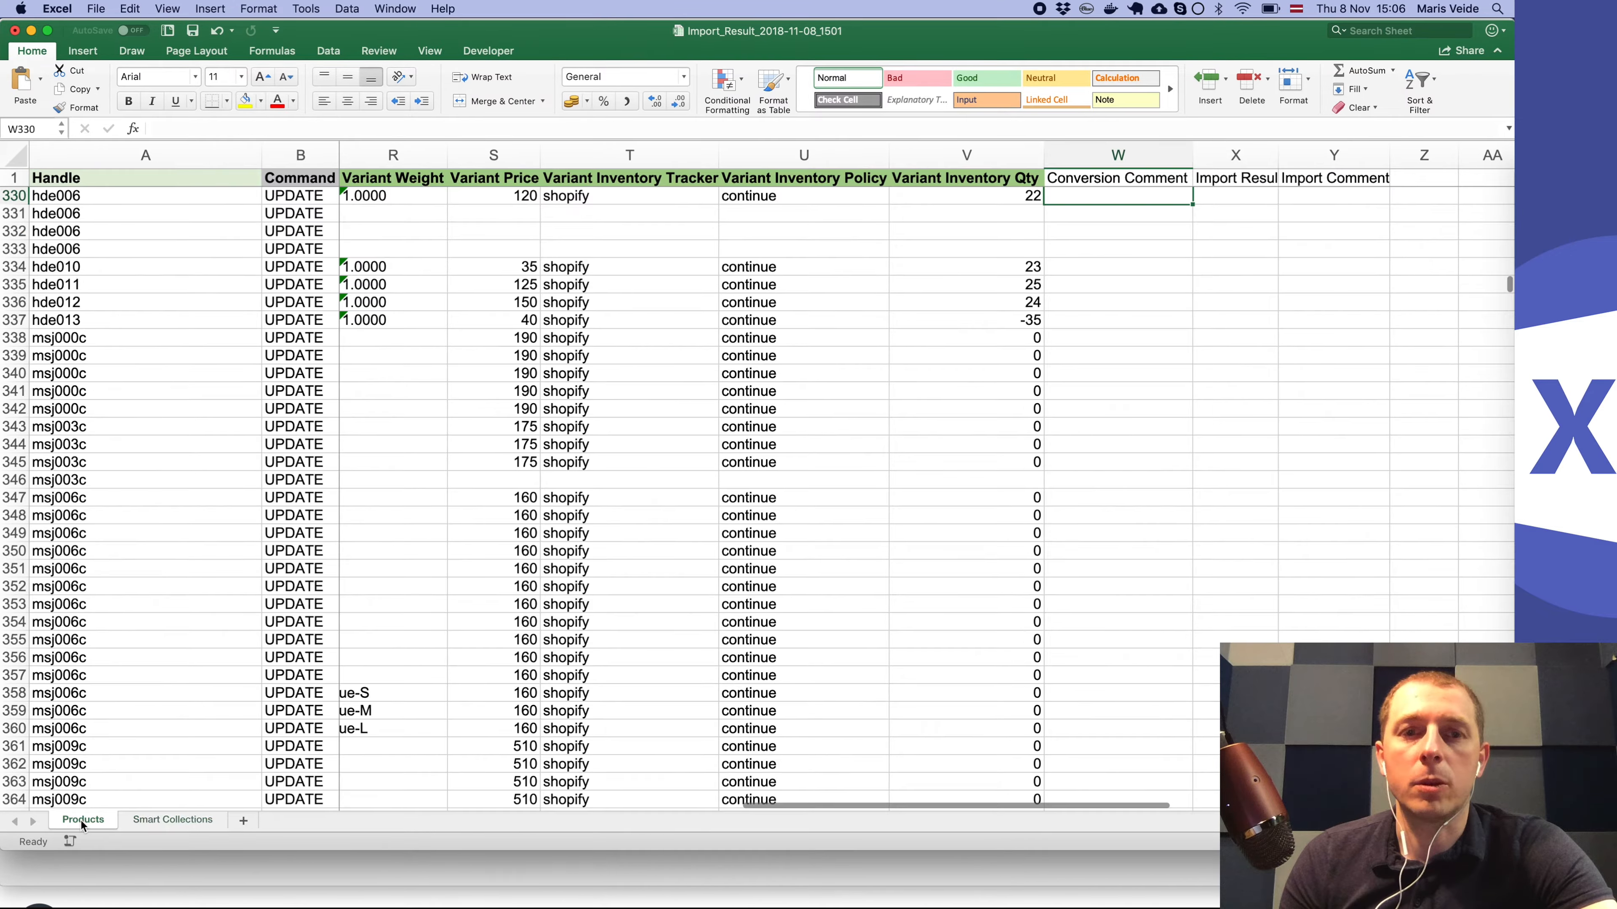
pyautogui.click(307, 460)
pyautogui.hscroll(-5, 455, 471)
pyautogui.scroll(1, 456, 471)
pyautogui.hscroll(-10, 456, 471)
pyautogui.scroll(20, 455, 471)
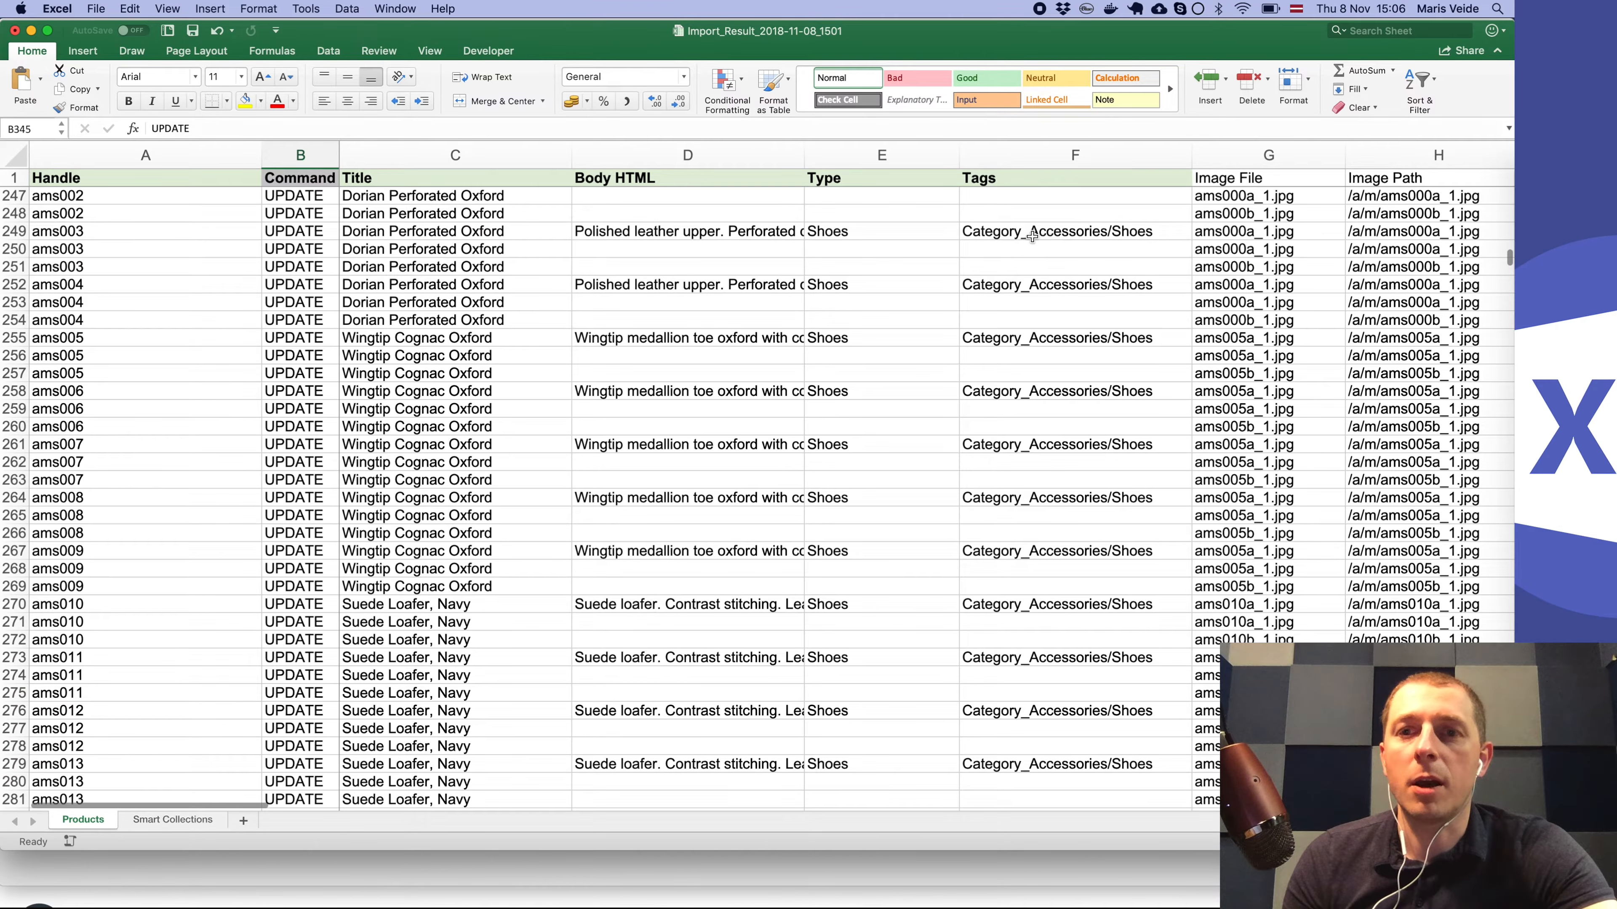
pyautogui.click(1032, 236)
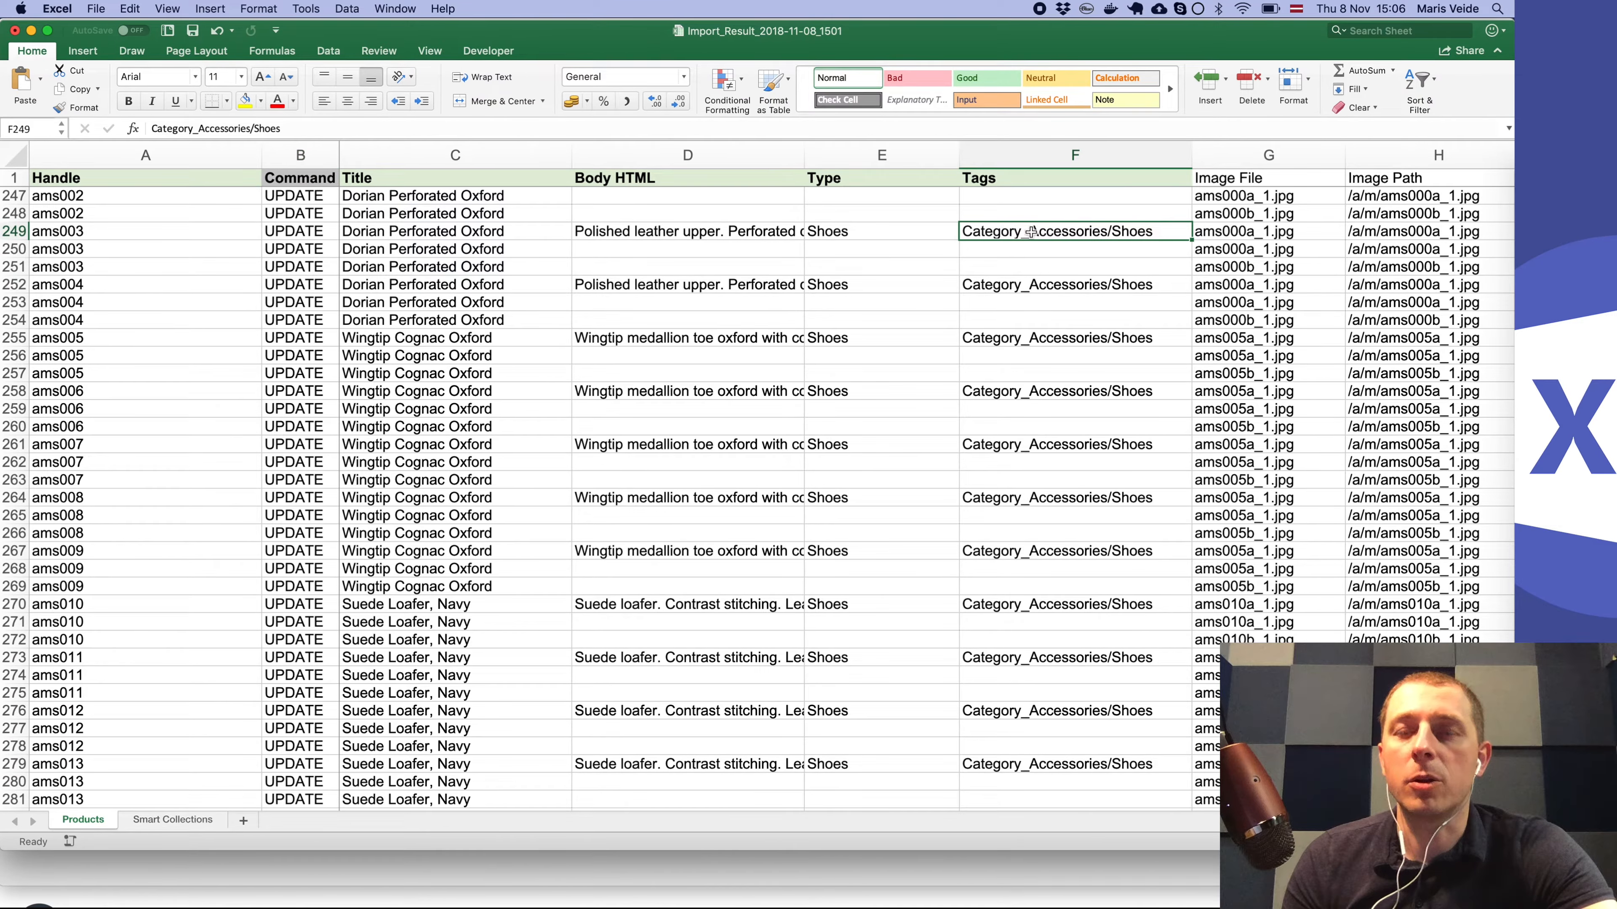
# Step: Examine the Tags column of the ams and abl products on the Products sheet
pyautogui.scroll(-3, 979, 448)
pyautogui.hscroll(1, 978, 447)
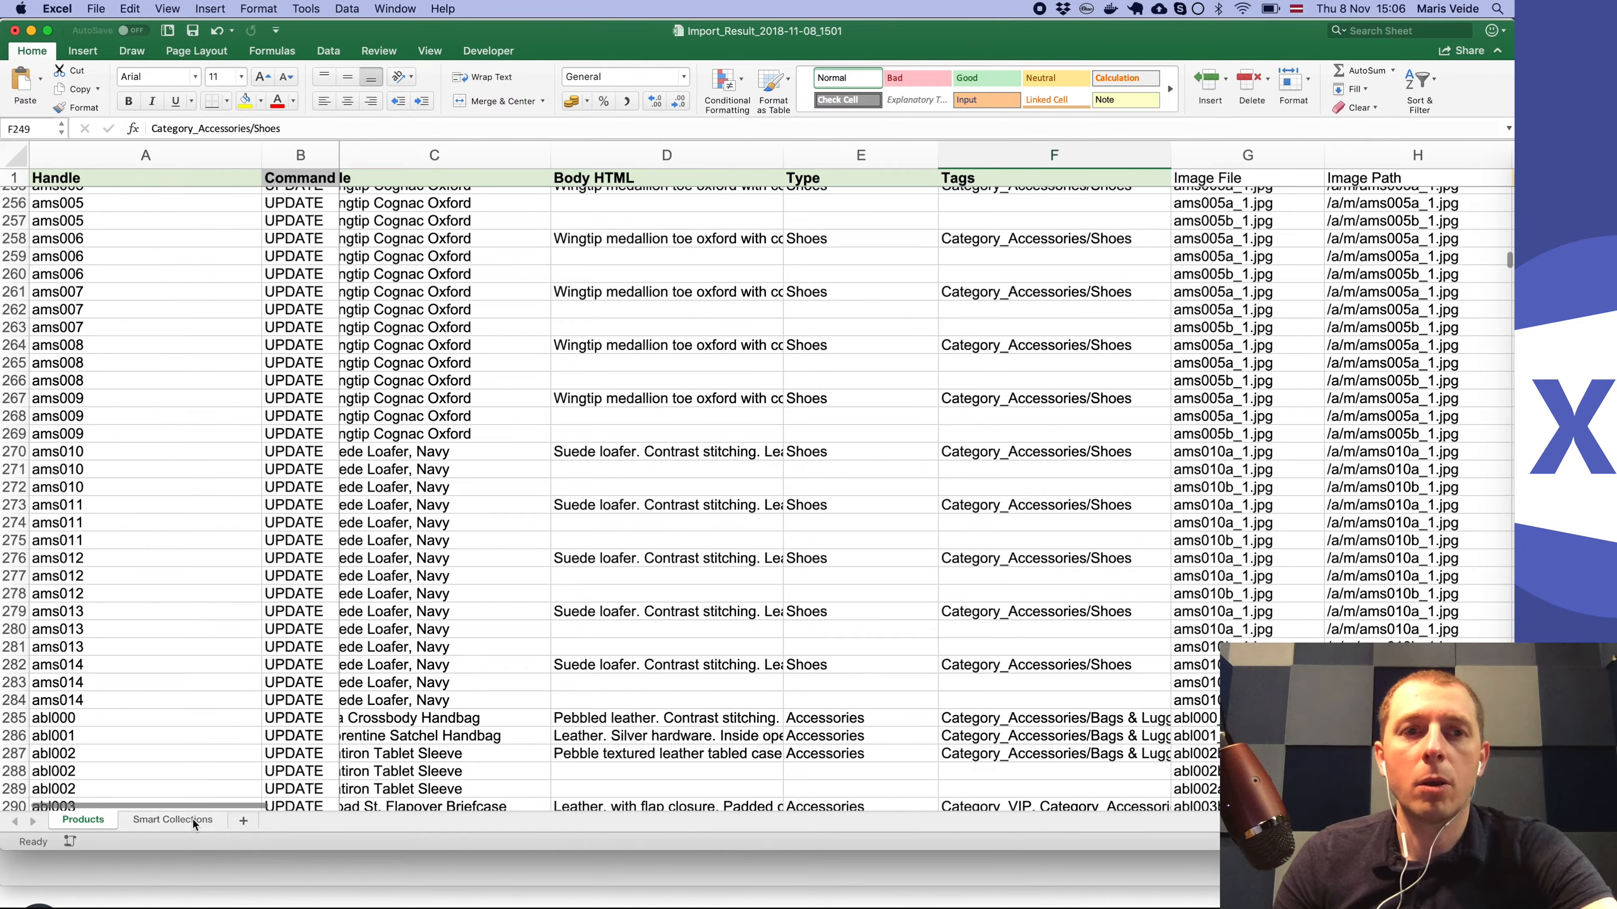
pyautogui.click(173, 820)
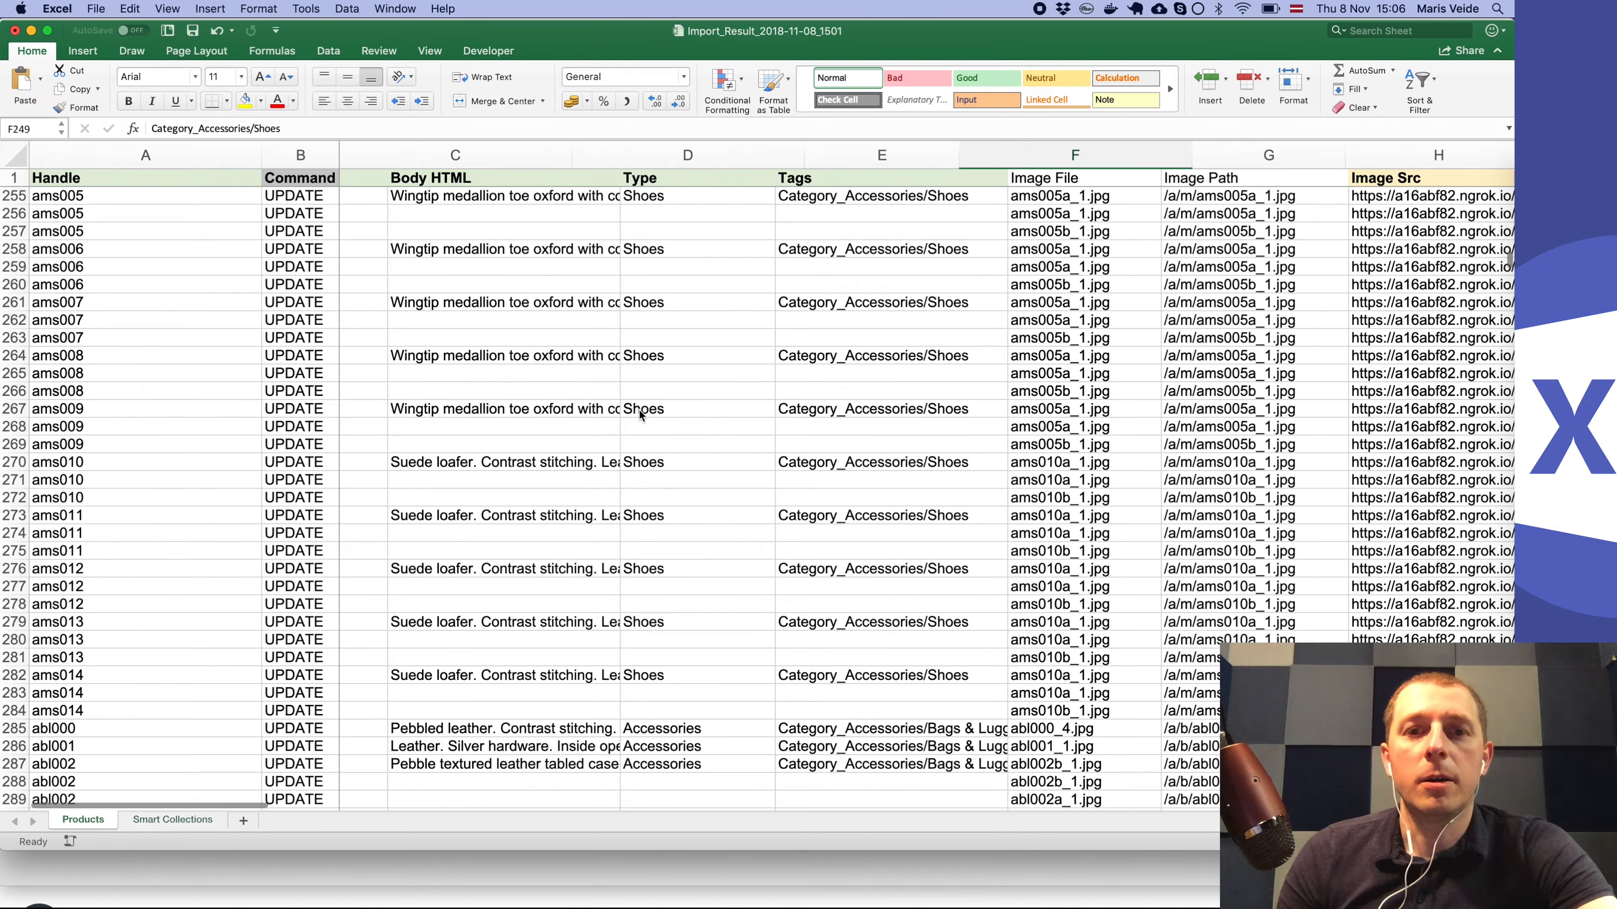
pyautogui.hscroll(-3, 639, 411)
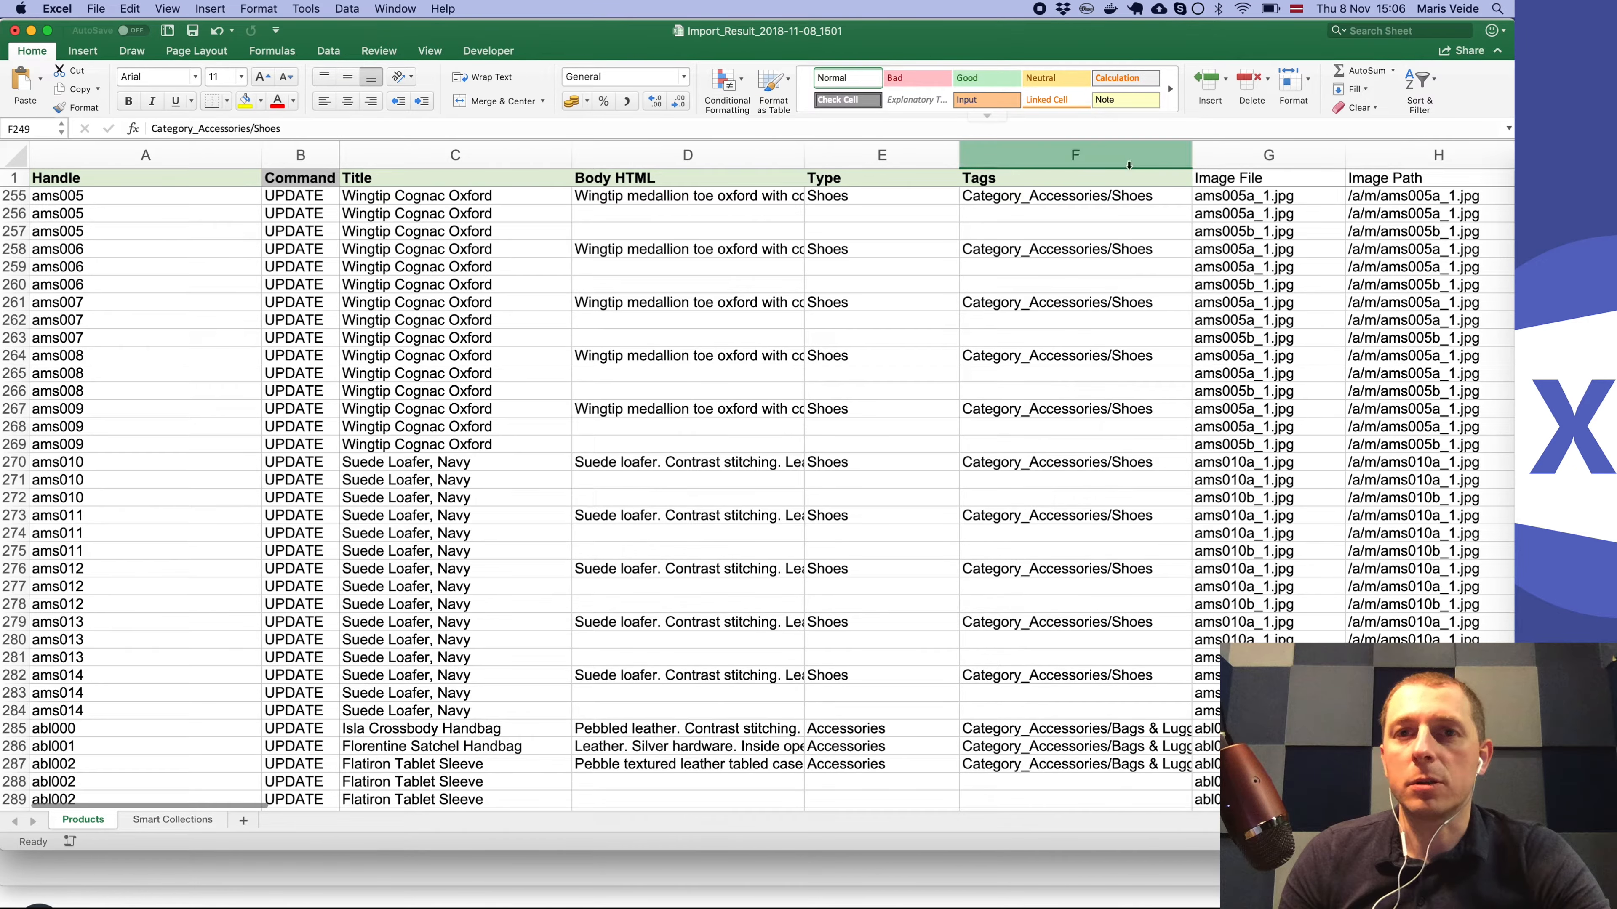
# Step: Switch to Chrome, upload Import_Result_2018-11-08_1501.xlsx from Downloads to Excelify and start its import
pyautogui.click(1507, 350)
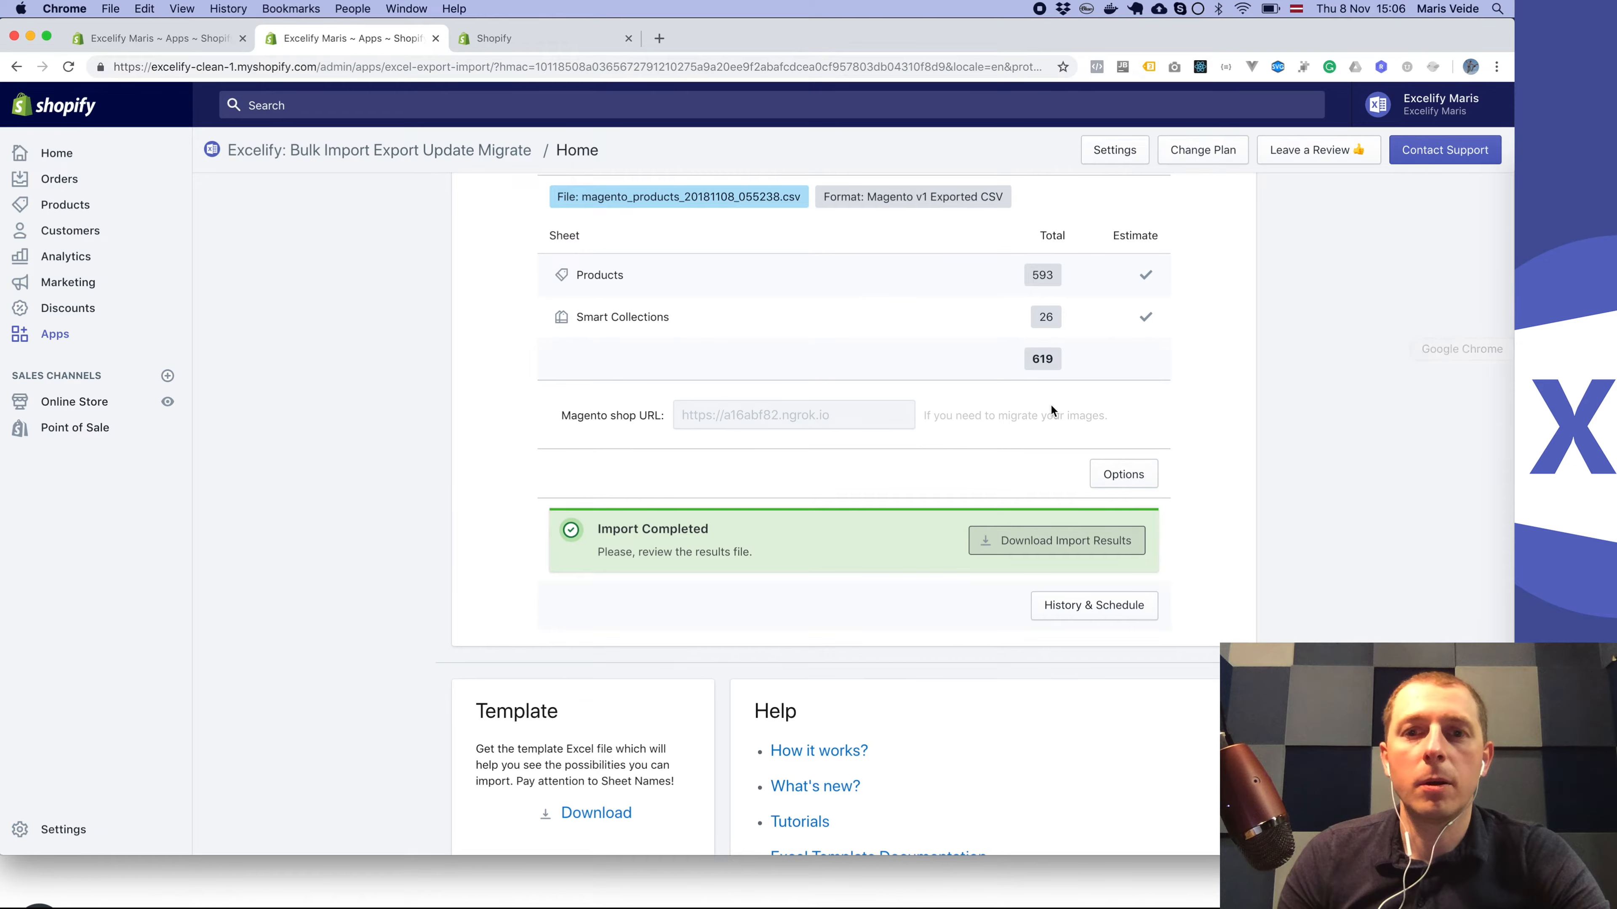
pyautogui.scroll(4, 857, 402)
pyautogui.click(917, 324)
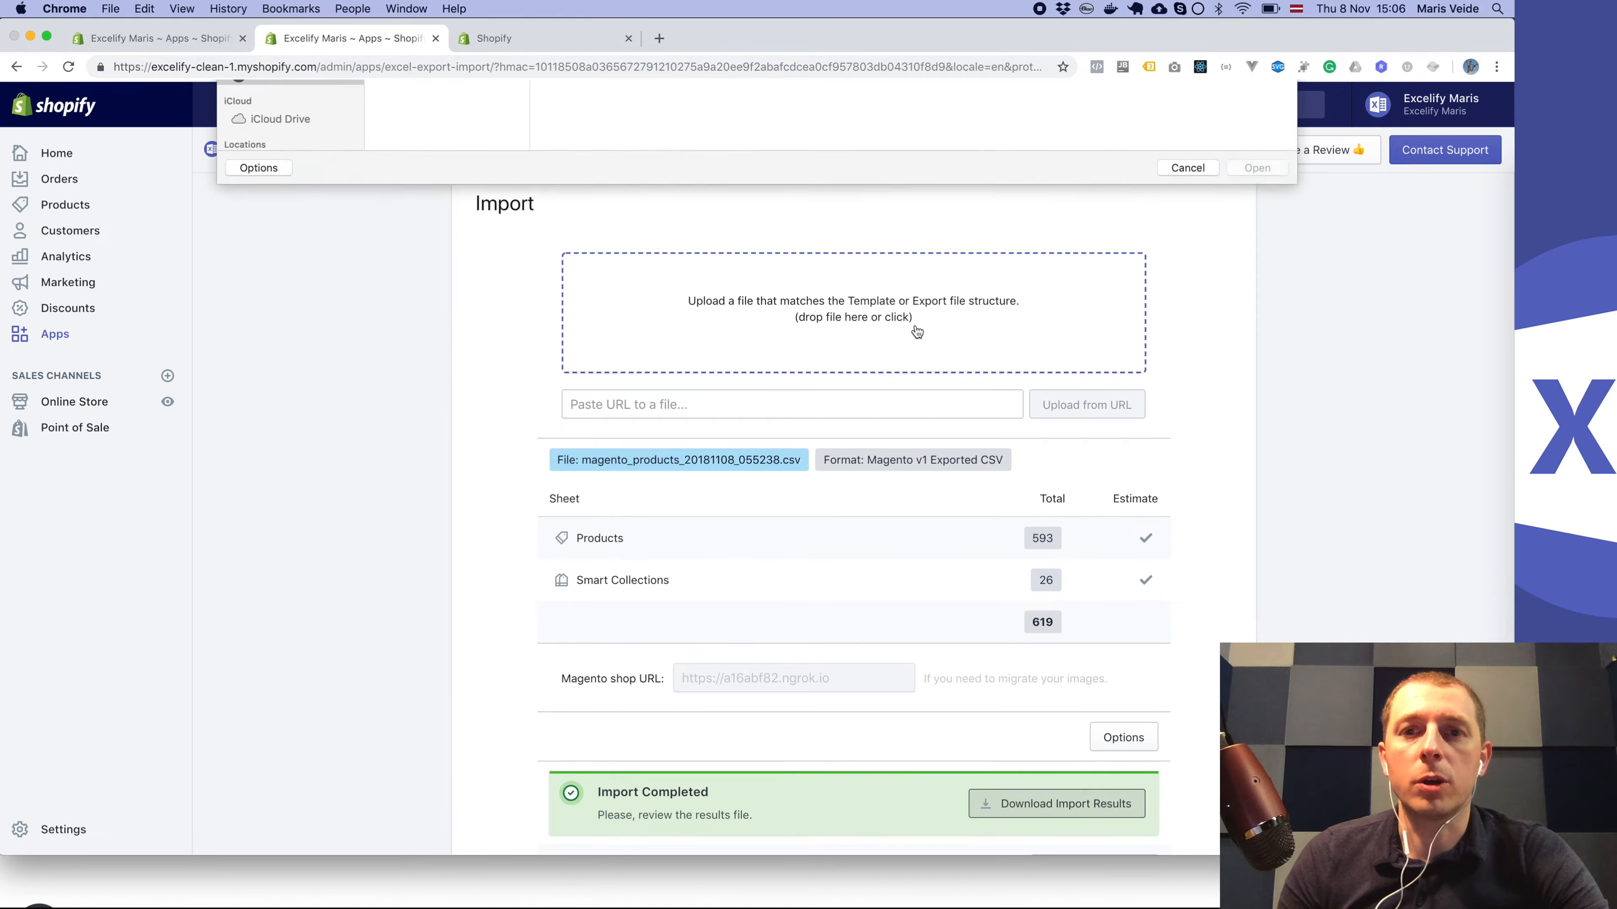
pyautogui.click(461, 123)
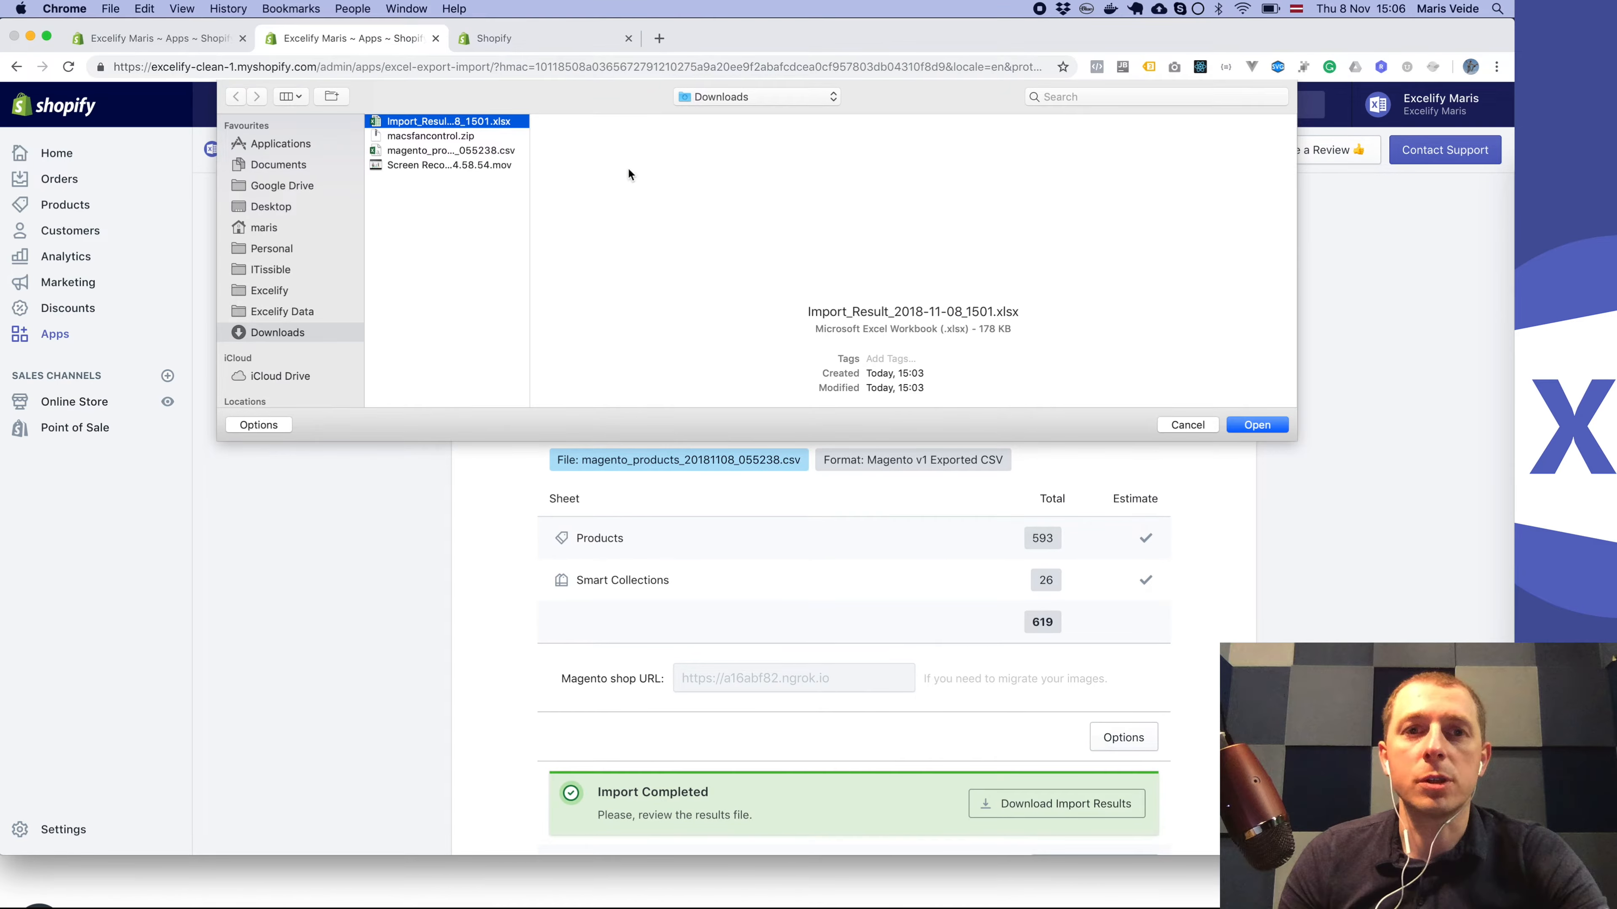
pyautogui.click(1270, 431)
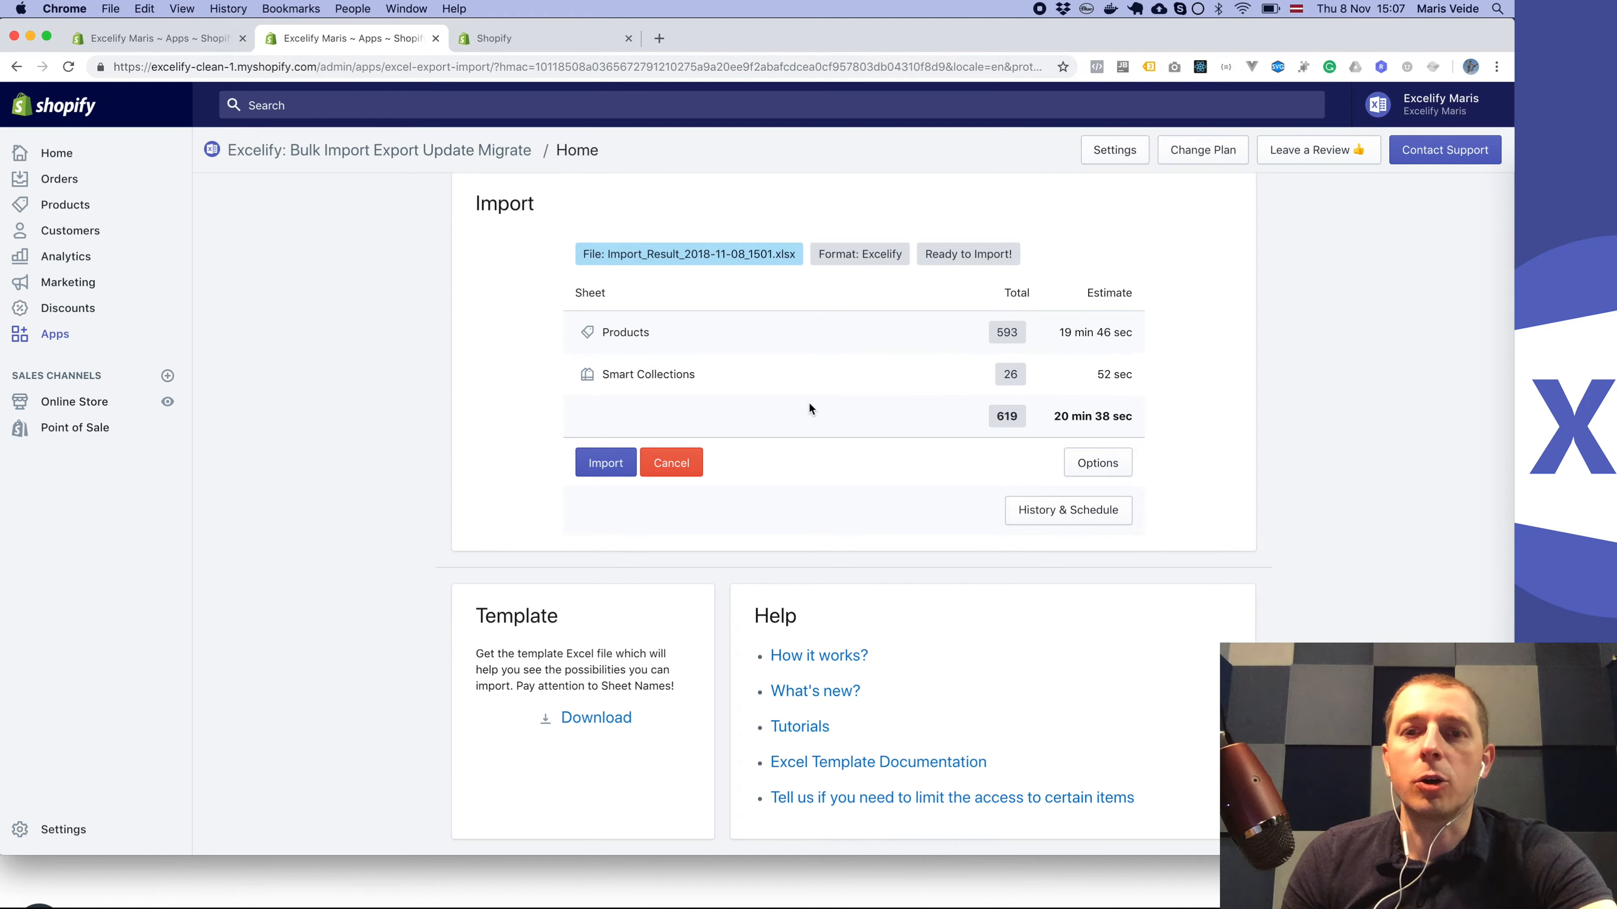
pyautogui.click(604, 465)
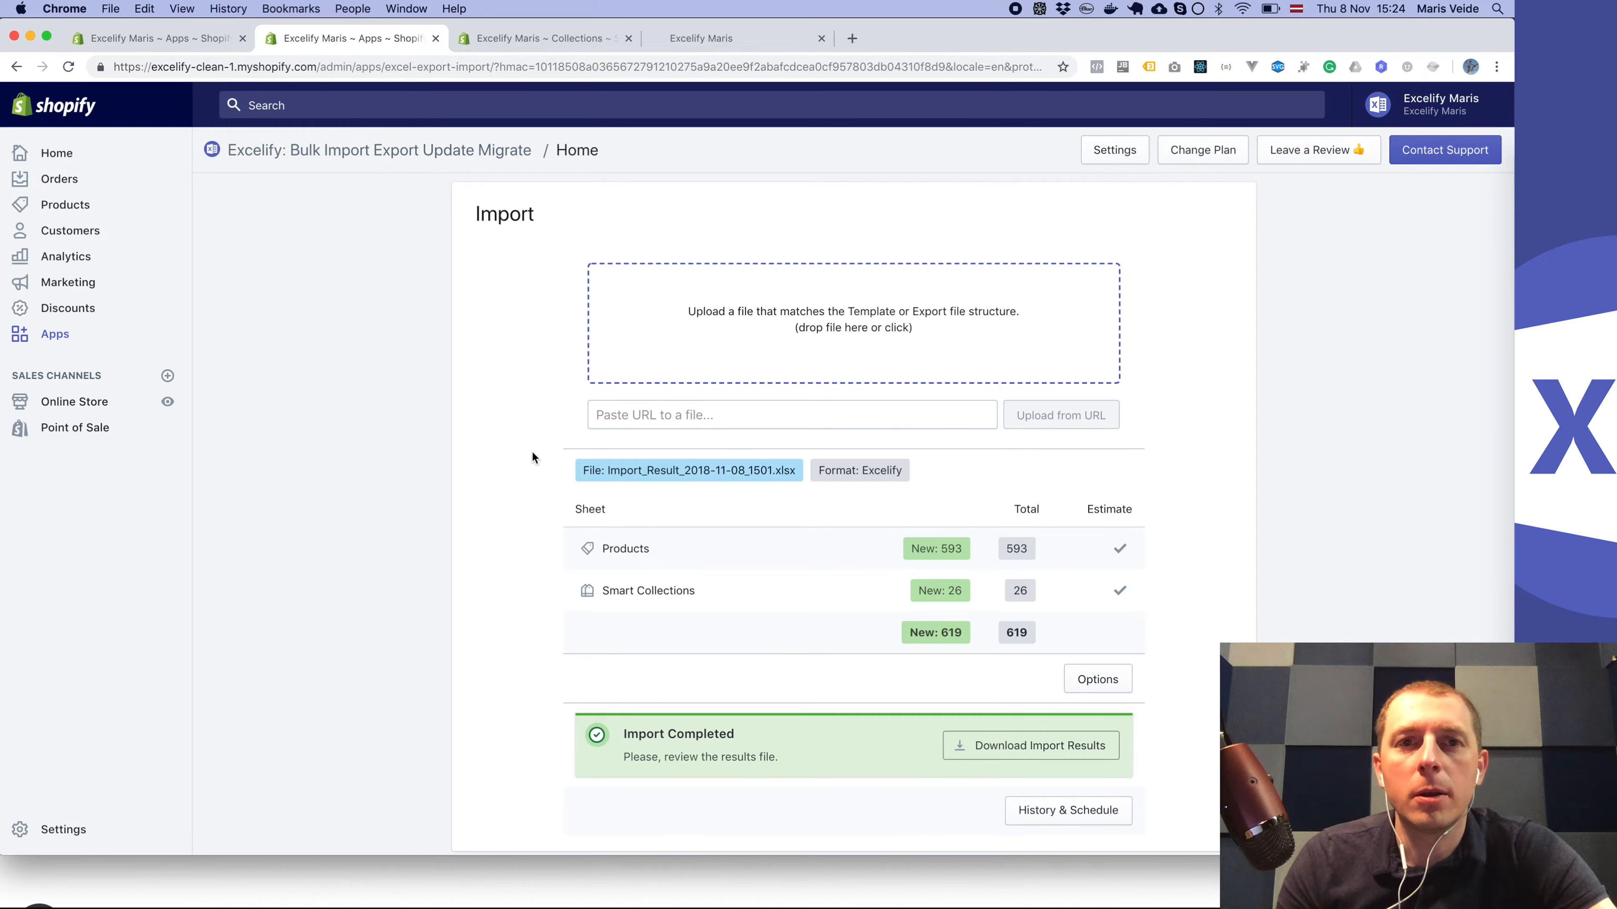
# Step: Look through the imported collections on the storefront and open the Sale/Men collection
pyautogui.click(712, 38)
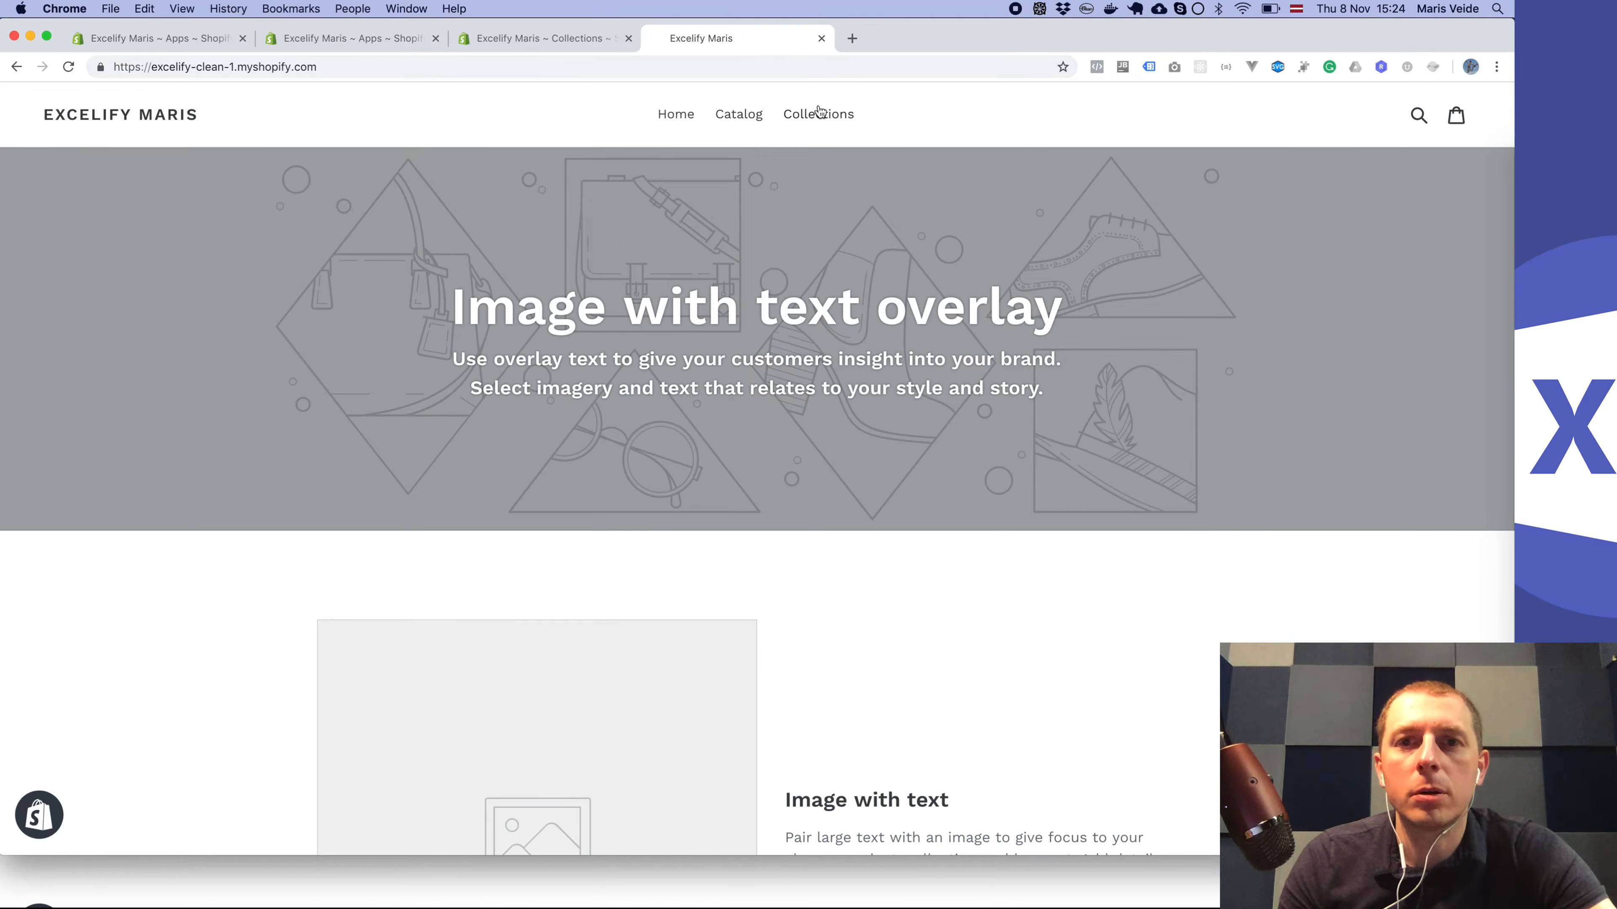
pyautogui.click(816, 119)
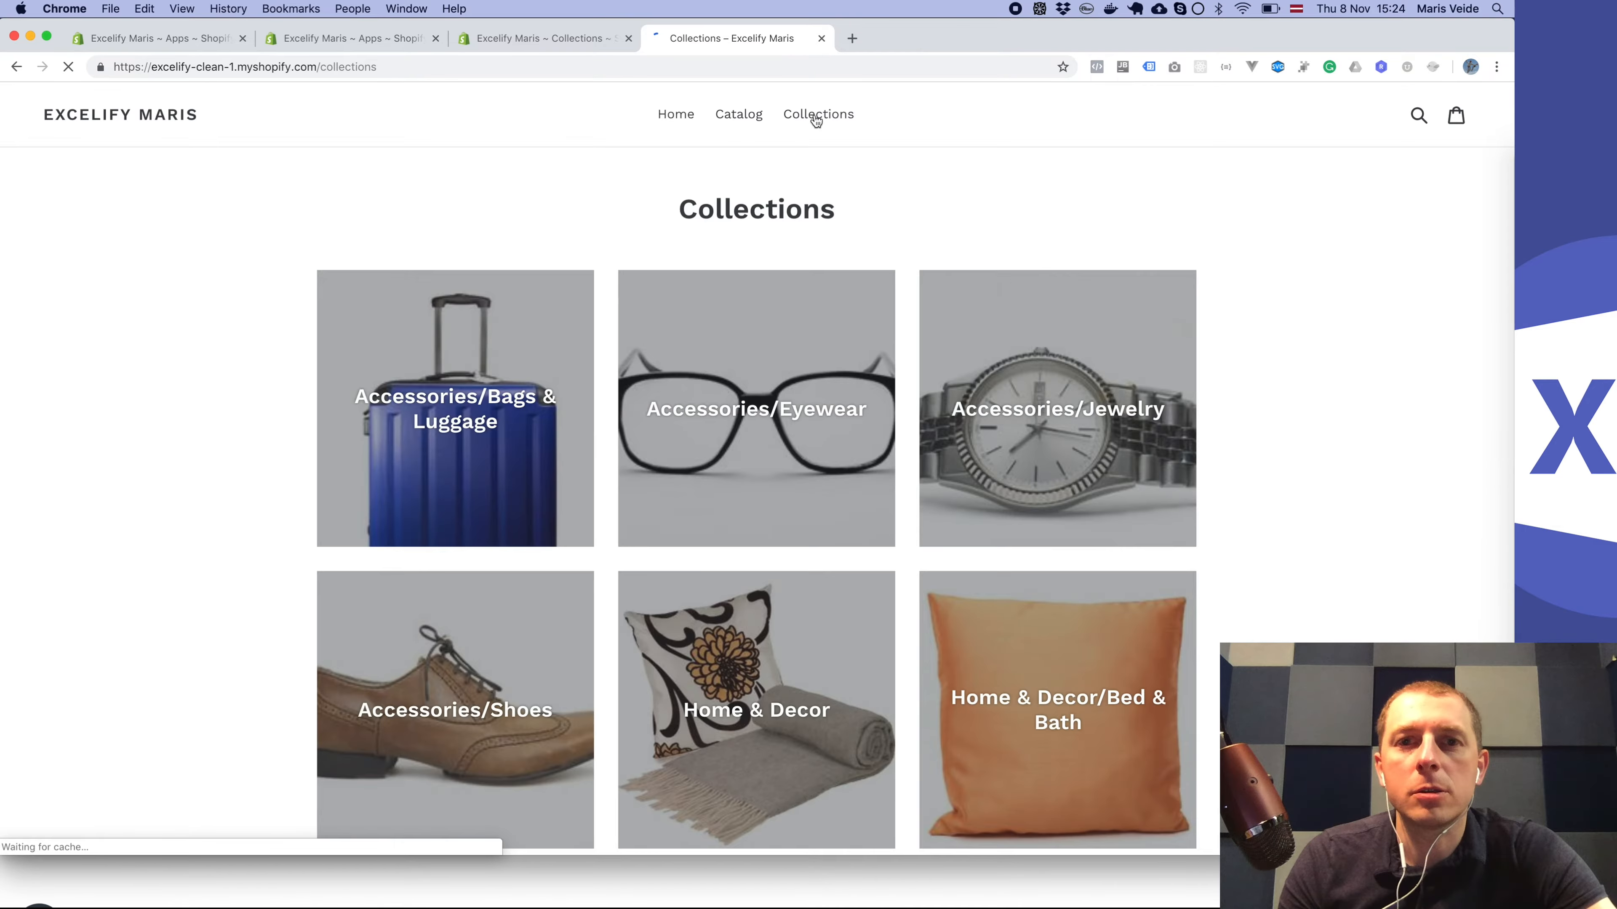
pyautogui.scroll(-4, 742, 221)
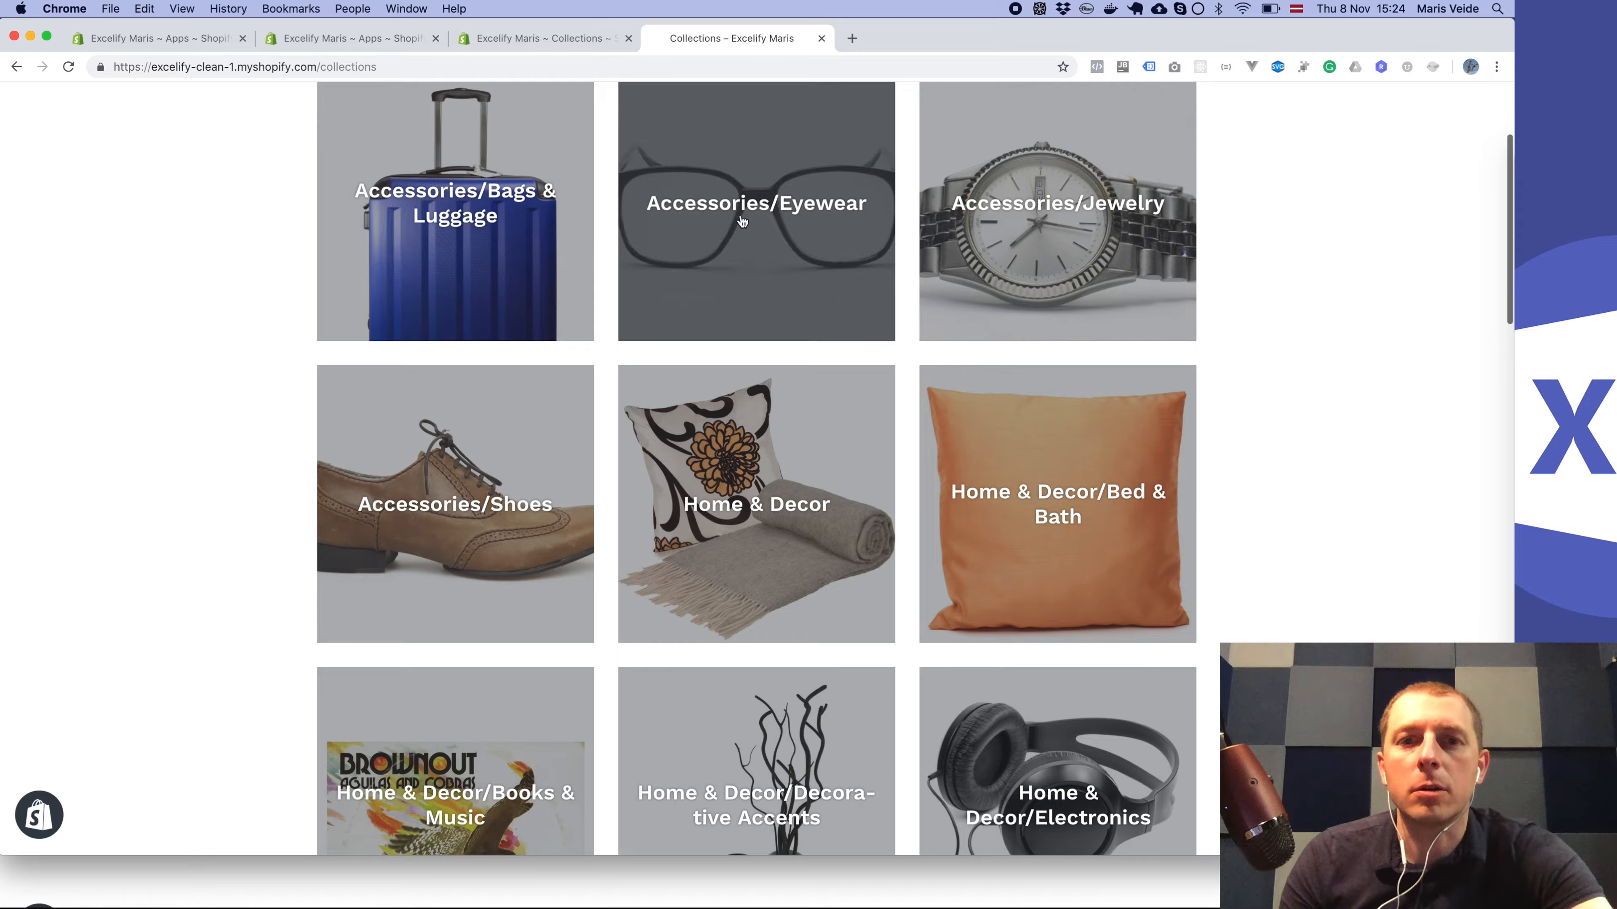
pyautogui.scroll(-12, 742, 221)
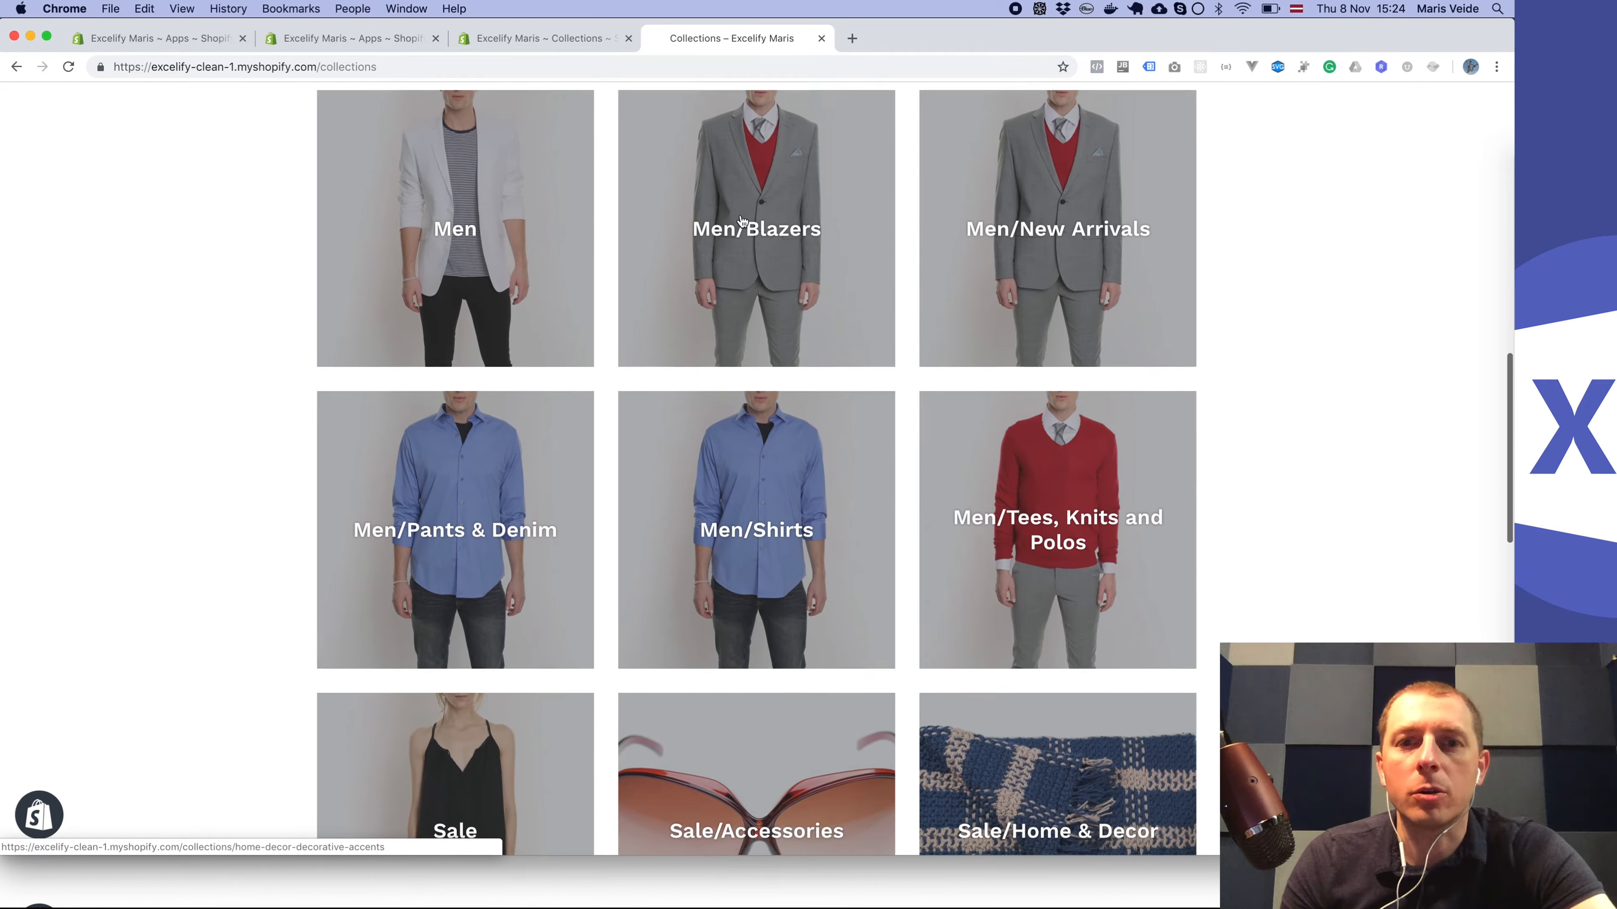
pyautogui.scroll(-8, 669, 561)
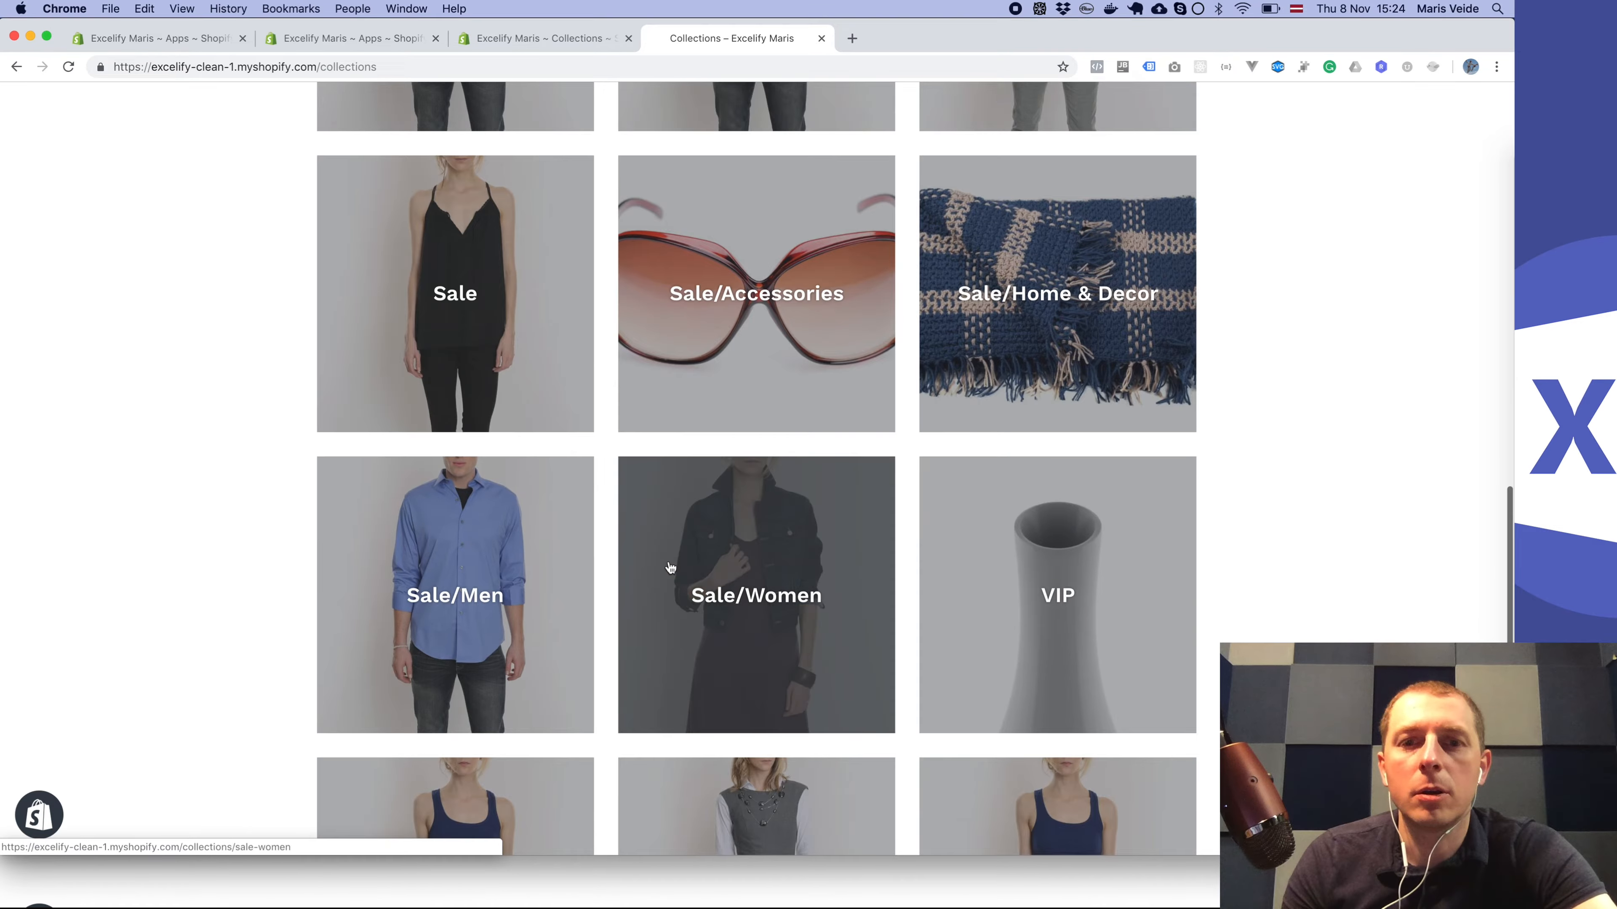
pyautogui.click(500, 599)
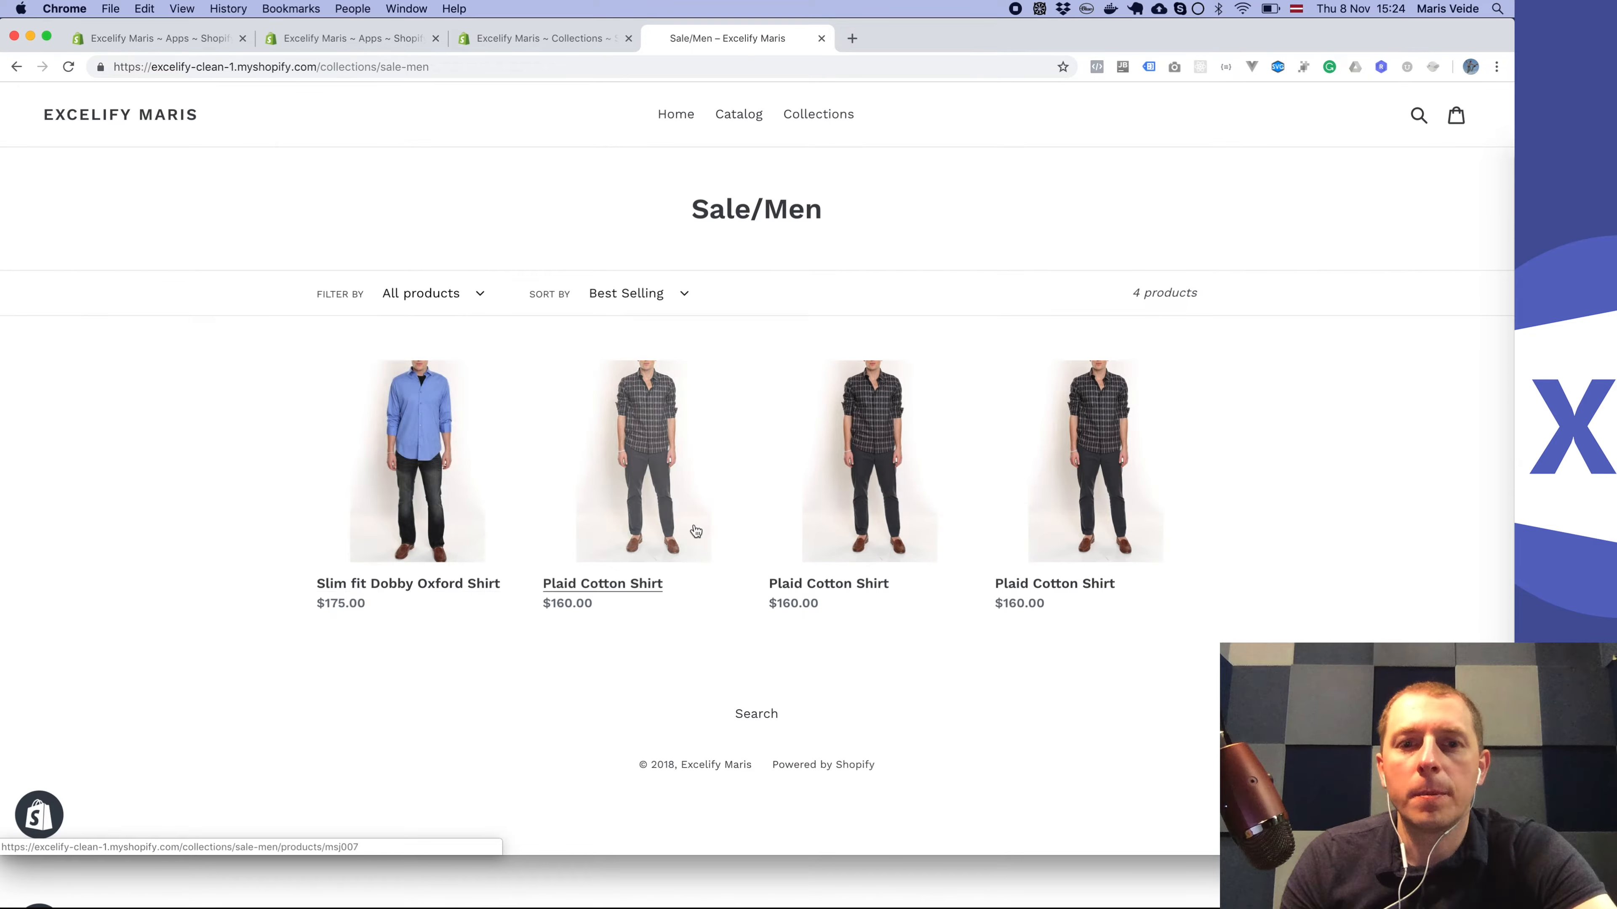
# Step: View the Slim fit Dobby Oxford Shirt product and choose its size XL after checking the size options
pyautogui.click(462, 523)
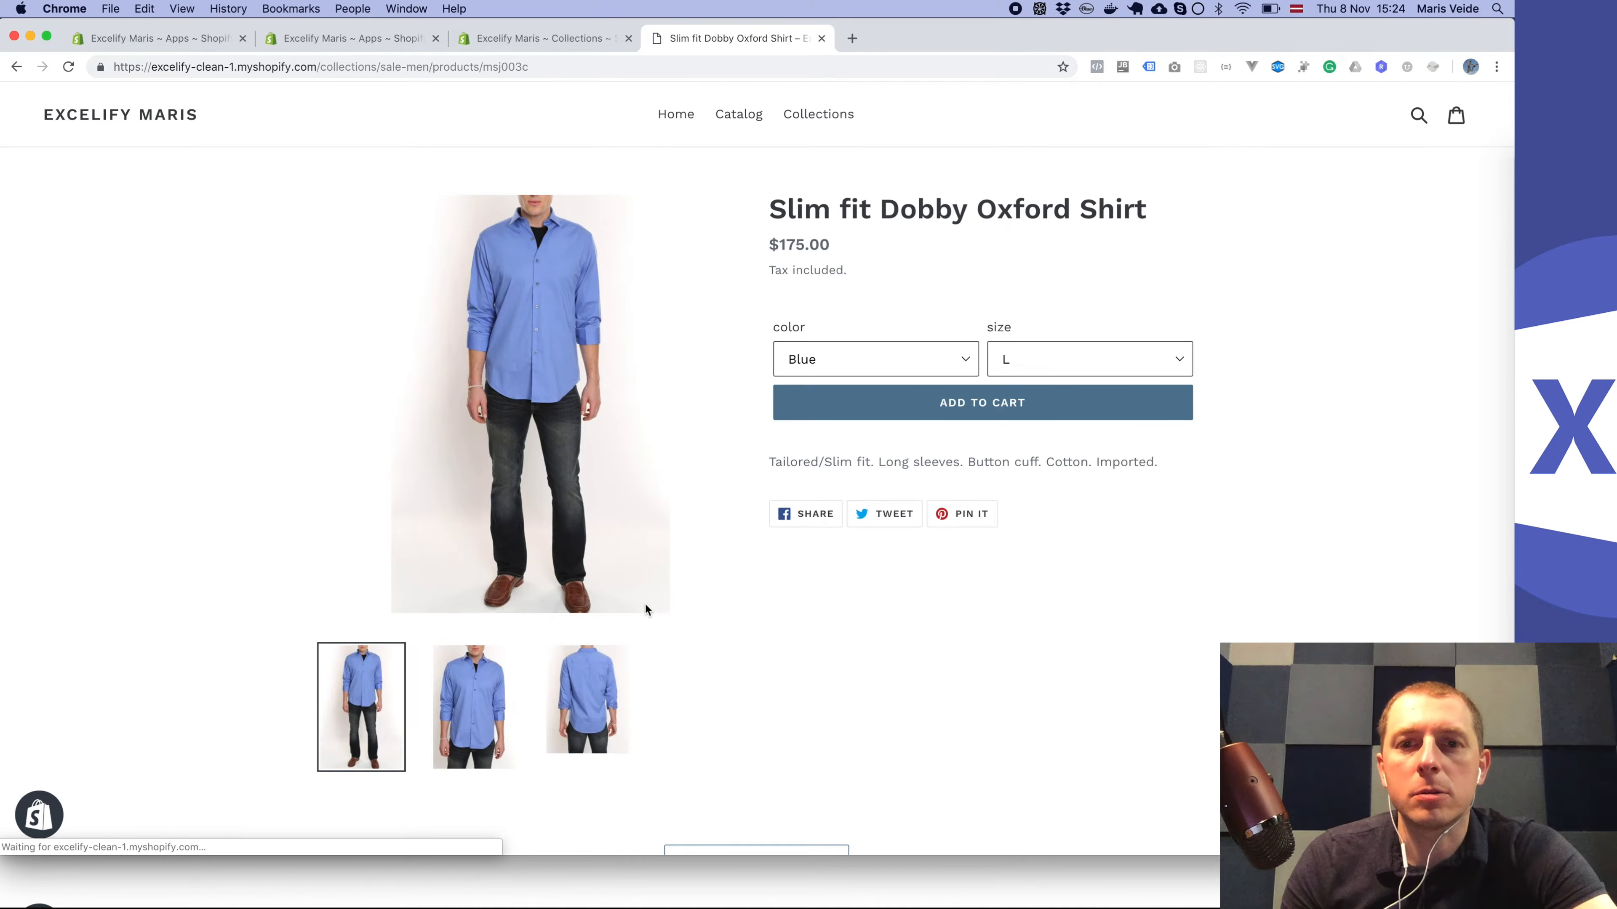
pyautogui.click(857, 342)
pyautogui.click(1038, 362)
pyautogui.click(1061, 367)
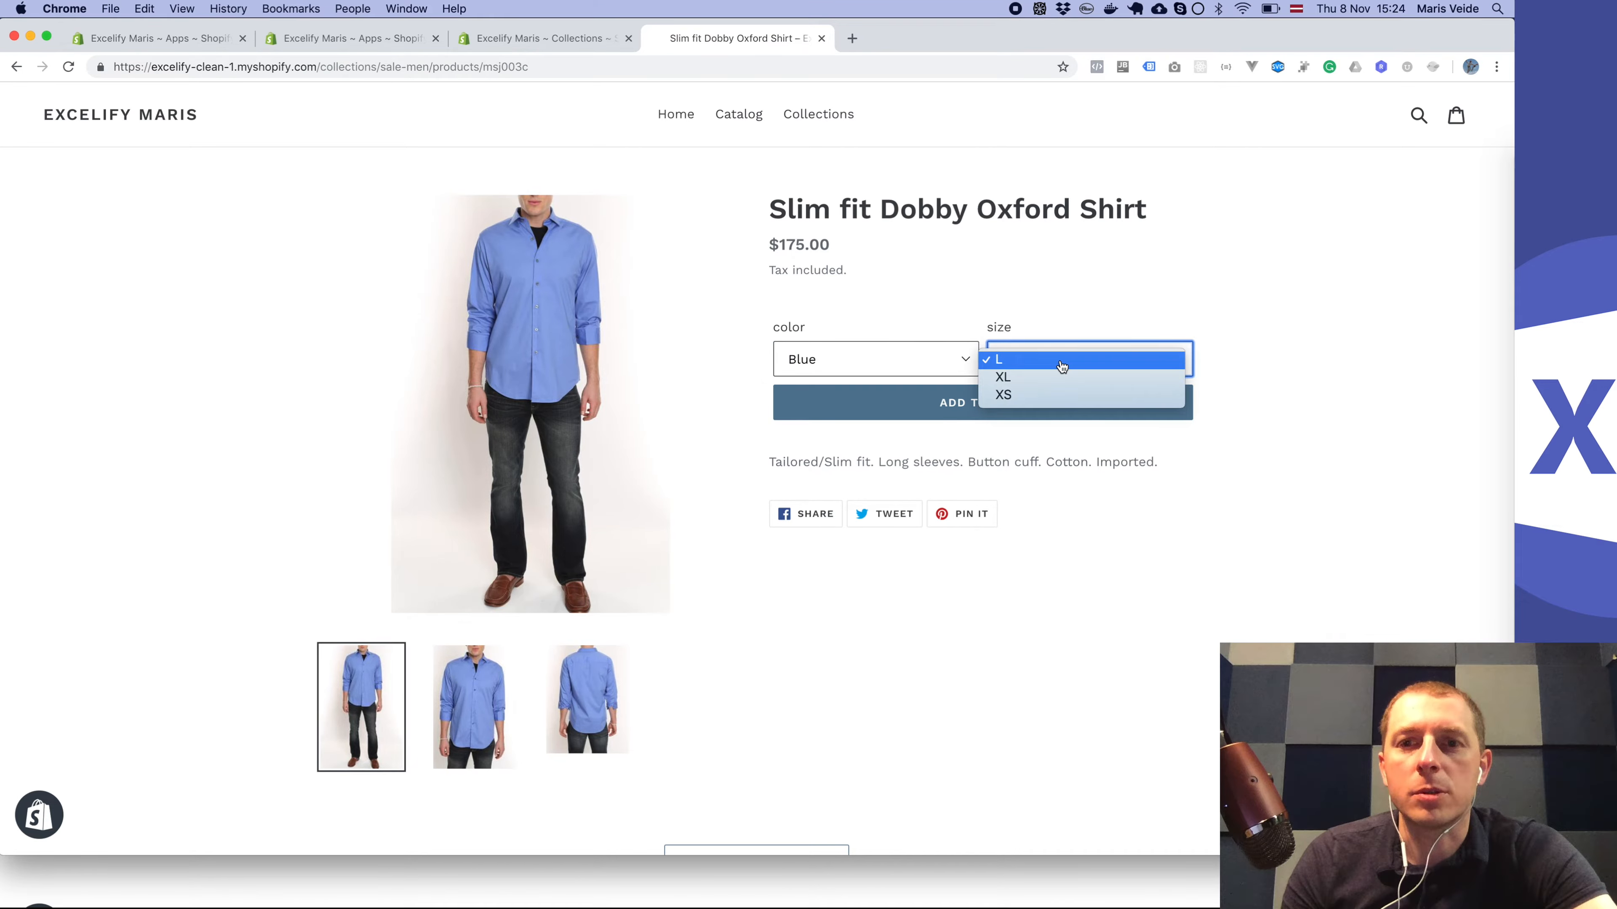
pyautogui.click(1058, 380)
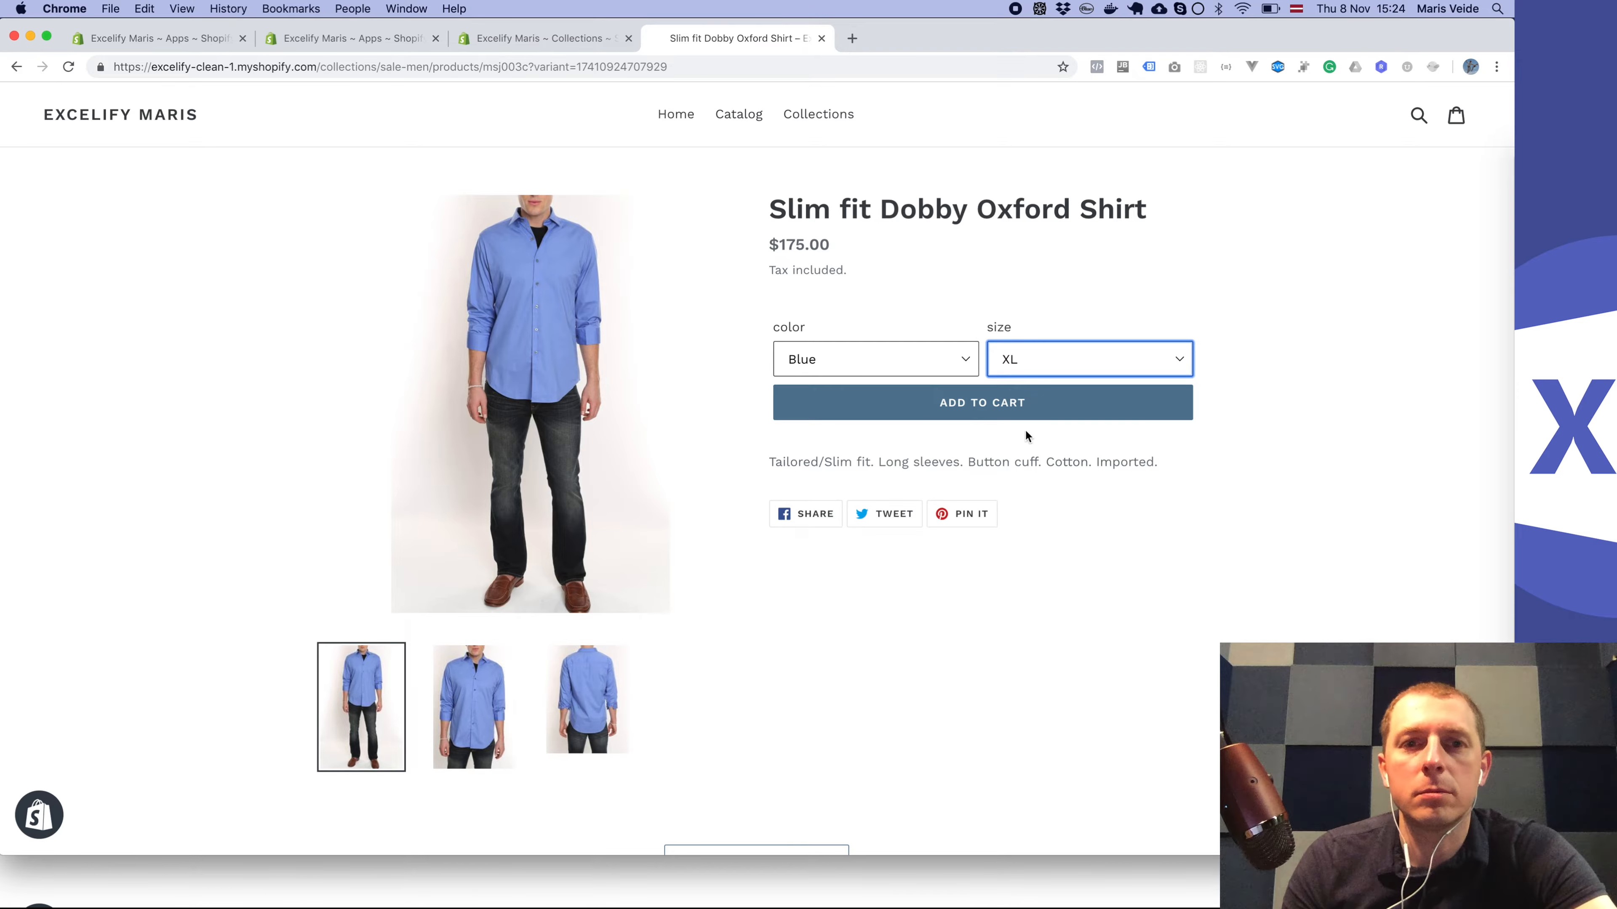
# Step: Examine the shirt's description and view its back, front close-up and full-length images
pyautogui.moveTo(775, 464); pyautogui.dragTo(975, 463)
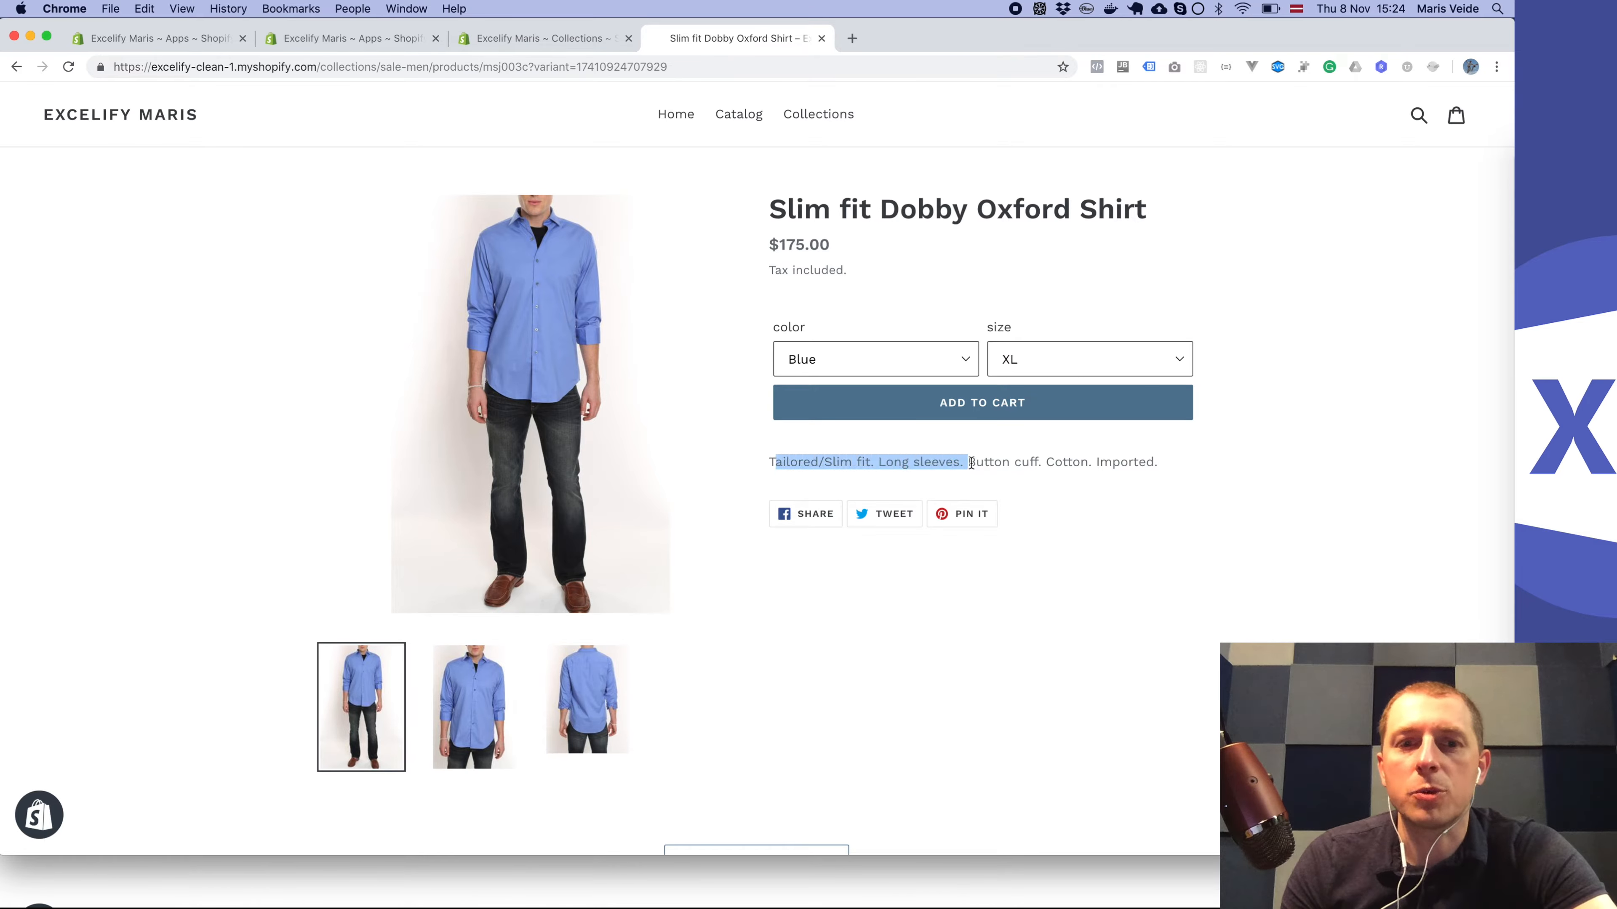
pyautogui.click(975, 463)
pyautogui.click(589, 720)
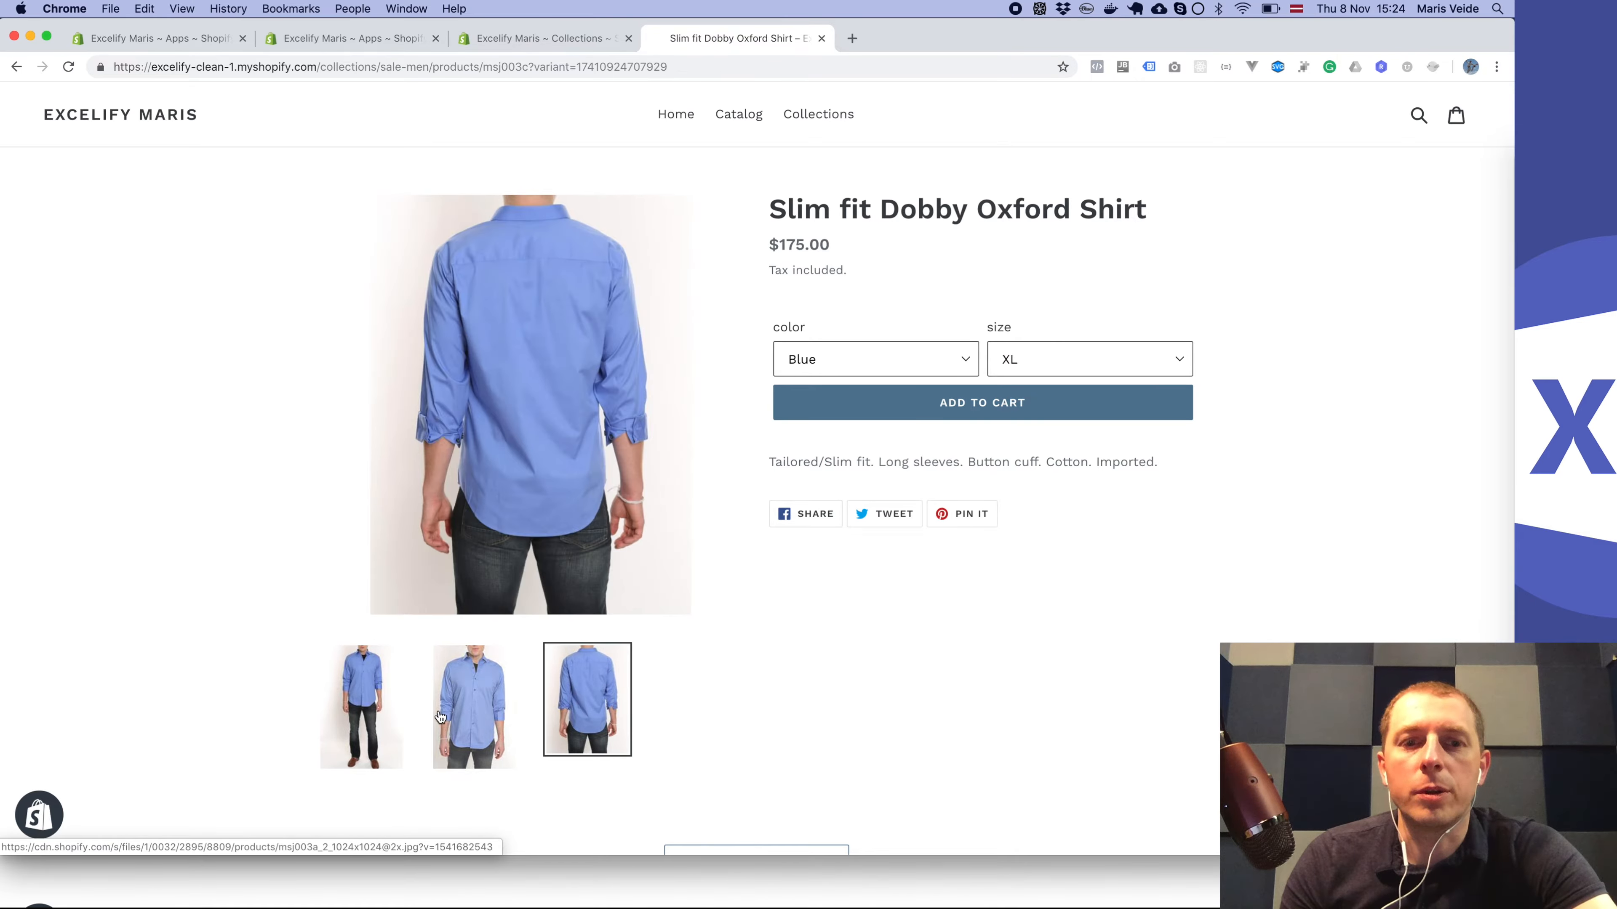
pyautogui.click(474, 707)
pyautogui.click(361, 707)
# Step: Look through the imported products with their inventory, type and vendor in the Shopify admin
pyautogui.click(512, 40)
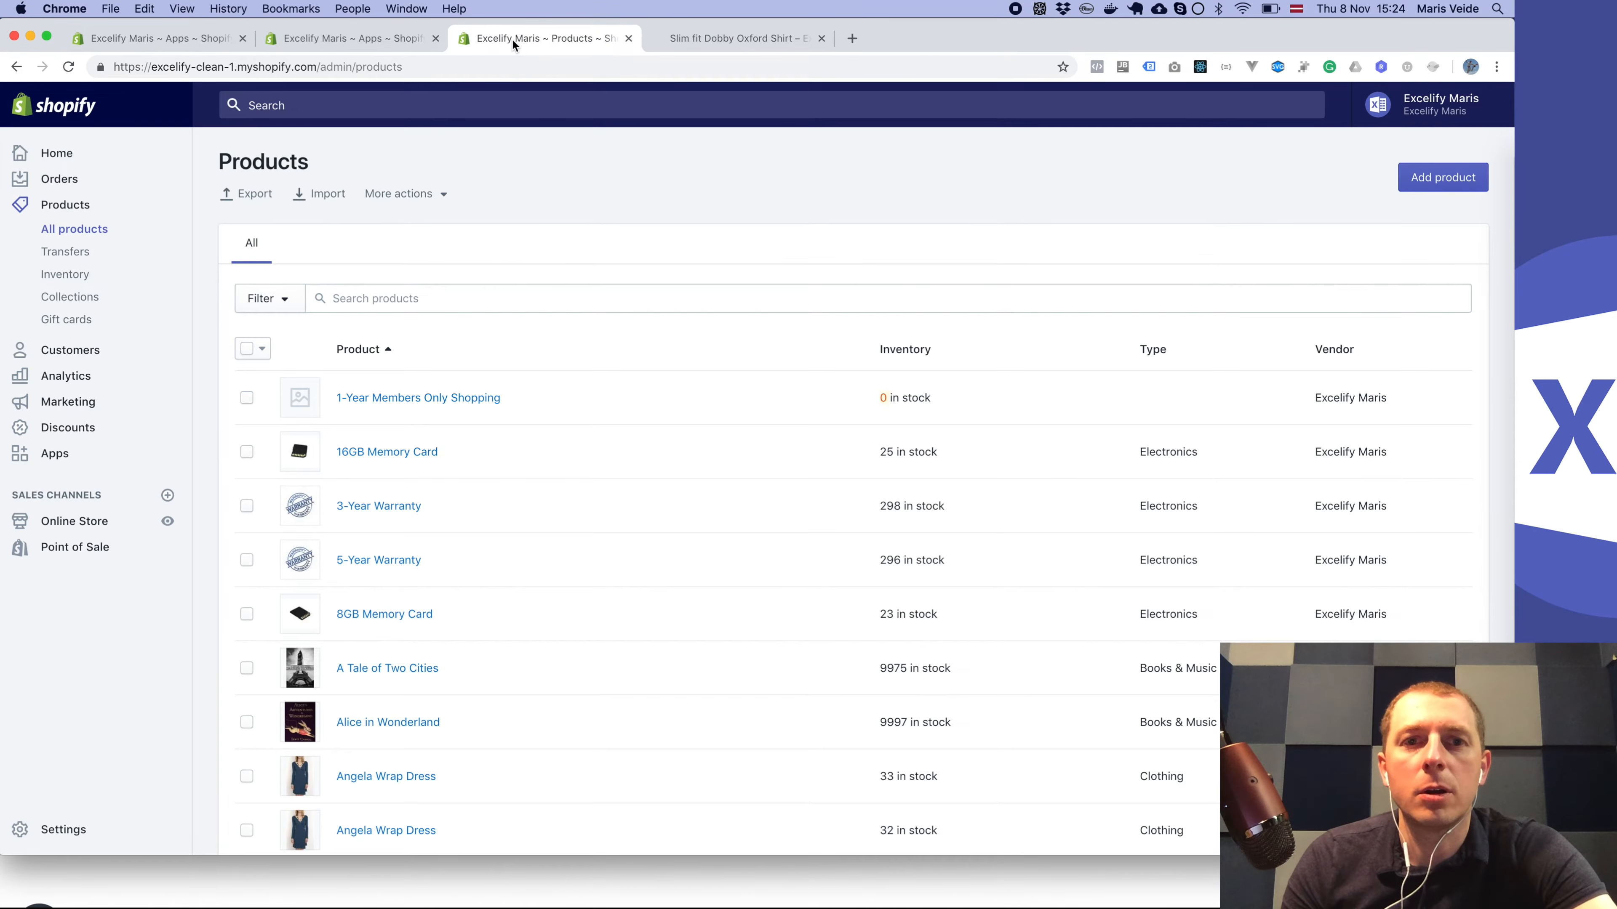
pyautogui.scroll(-6, 484, 395)
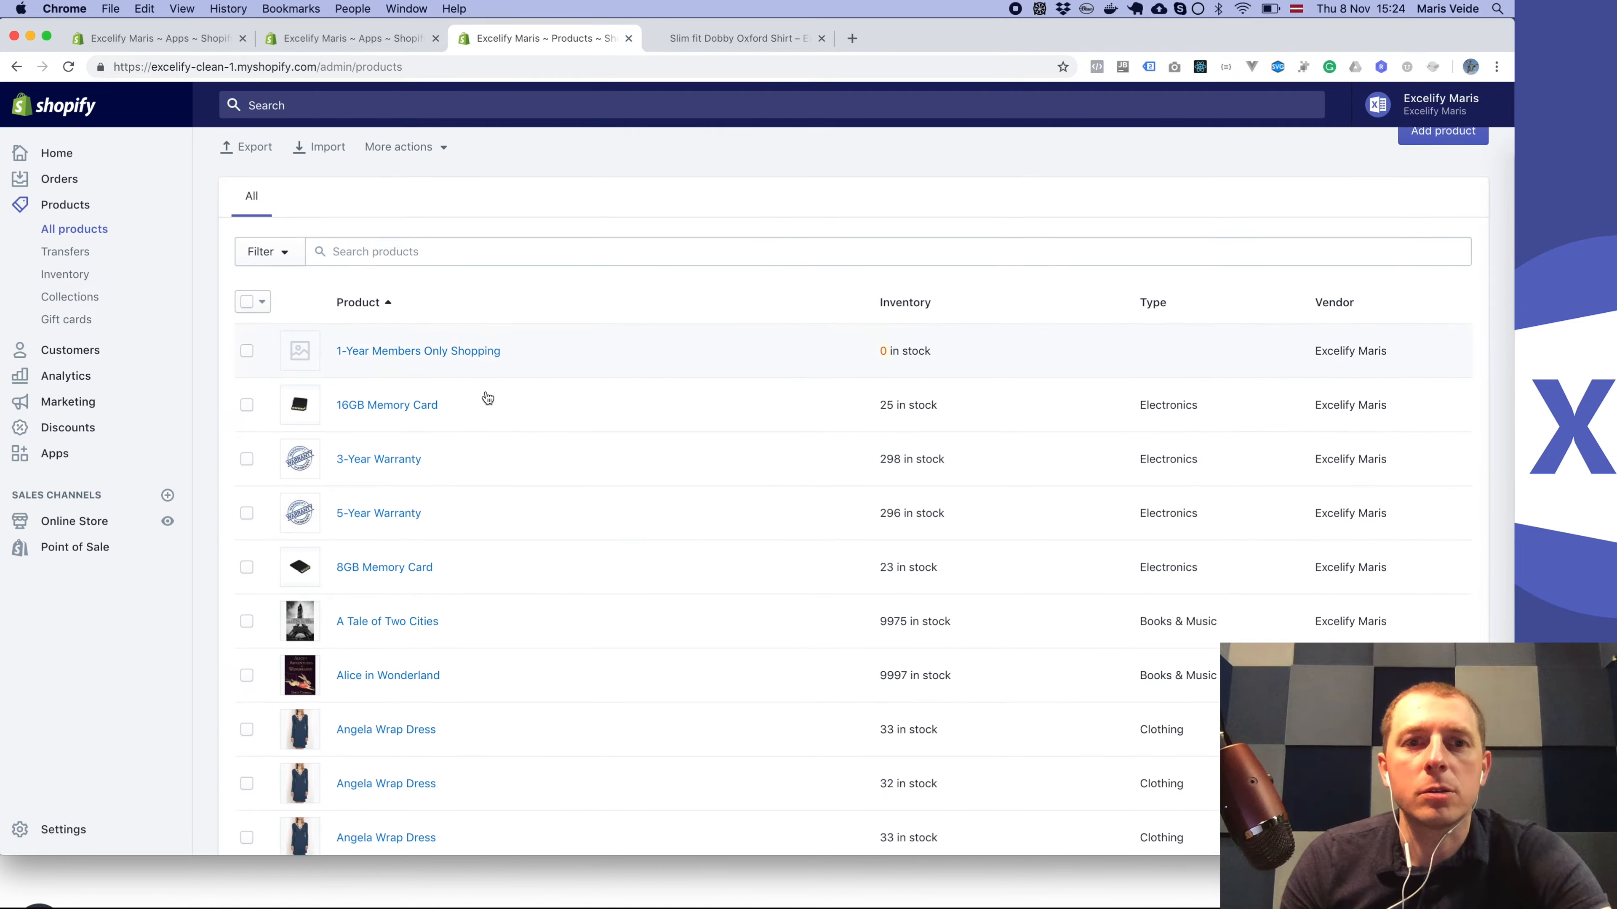
pyautogui.scroll(6, 484, 395)
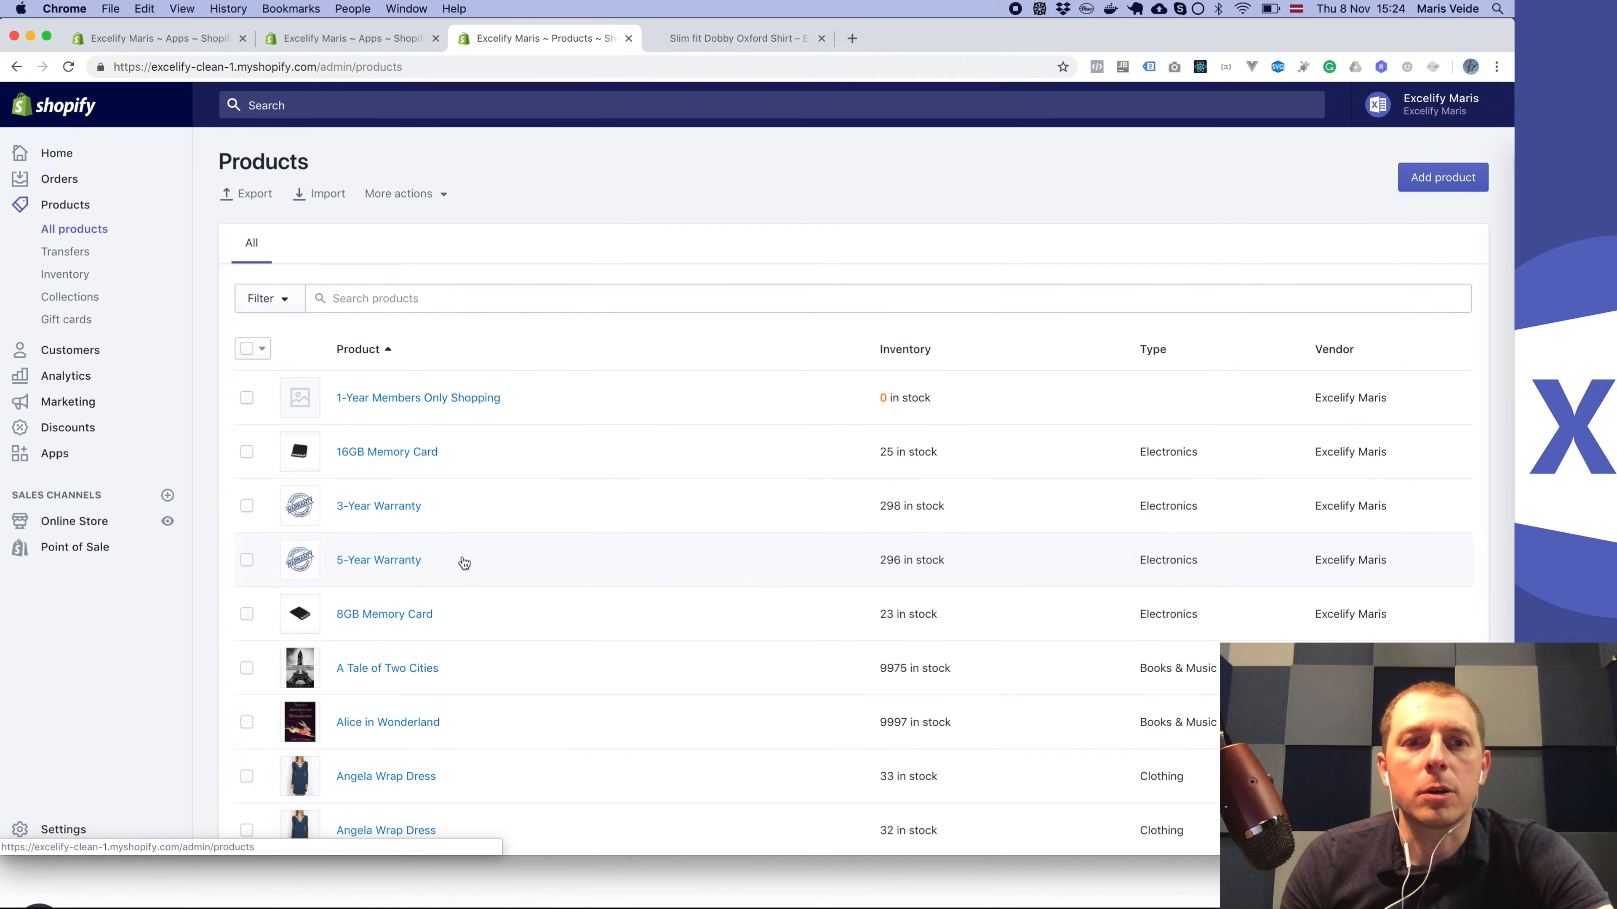
pyautogui.scroll(-19, 463, 563)
pyautogui.scroll(11, 462, 563)
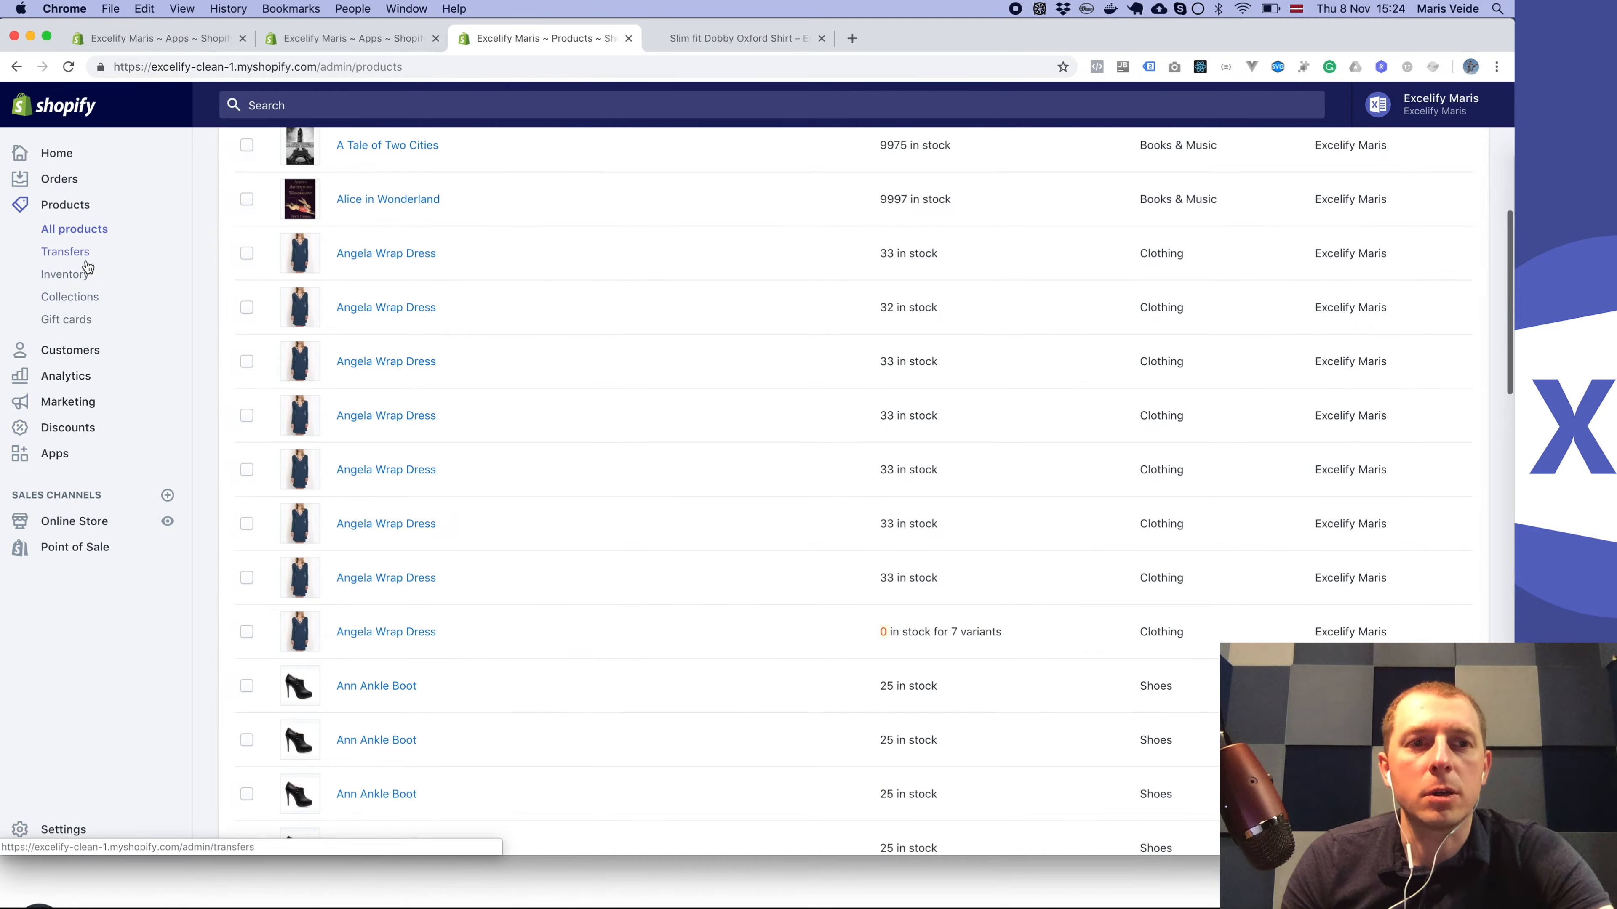
# Step: Examine the titles and product conditions of the imported collections in the Shopify admin
pyautogui.click(87, 297)
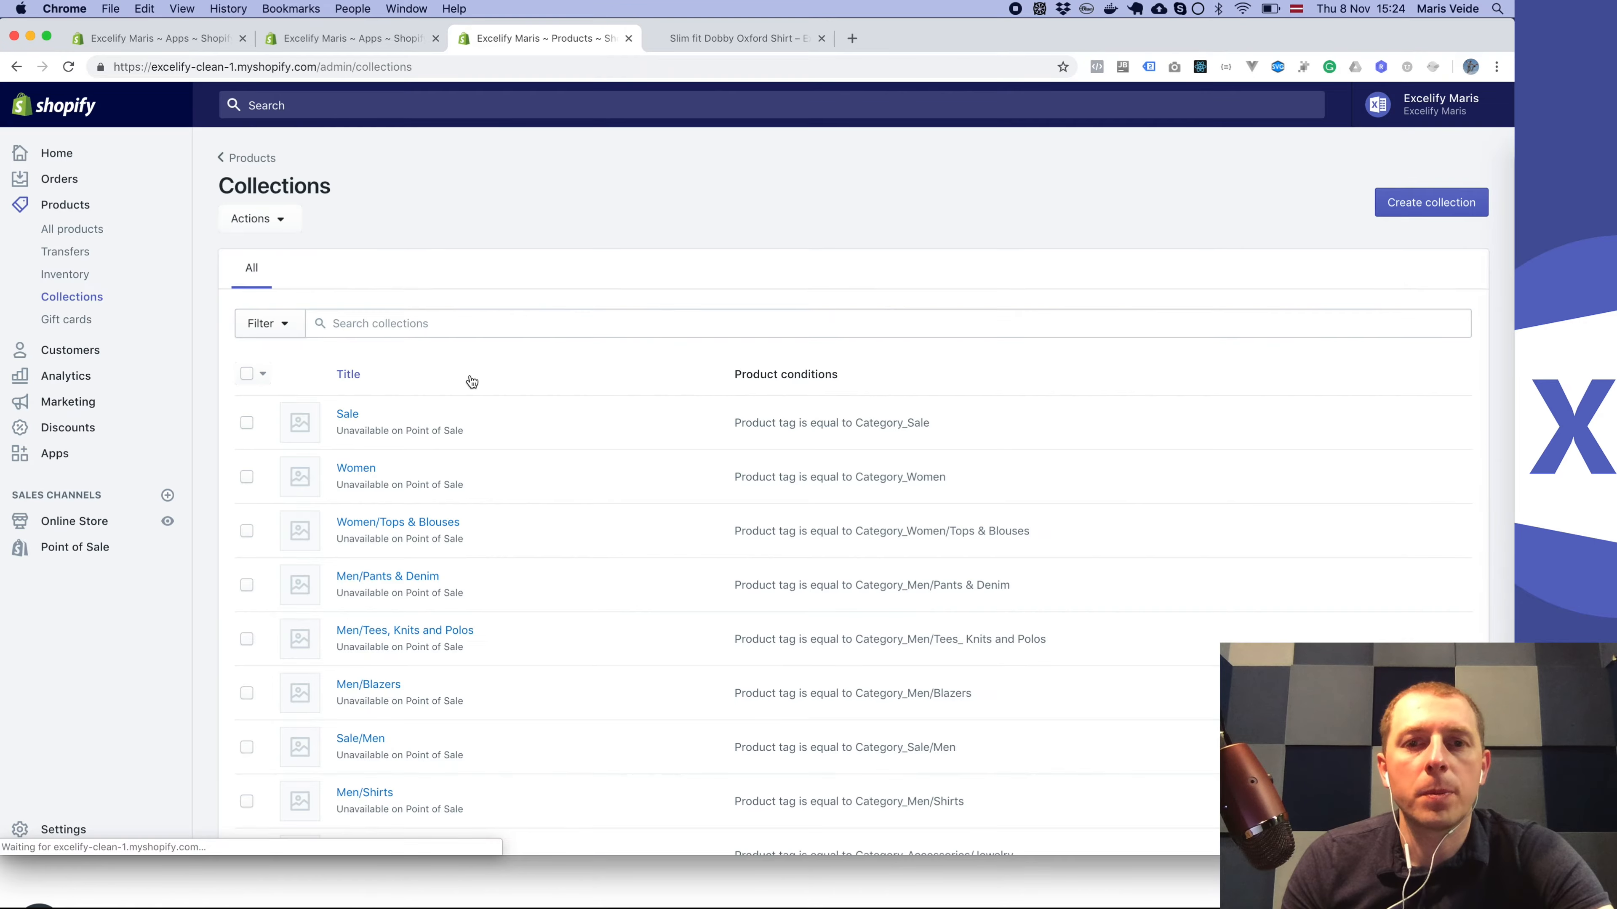
pyautogui.scroll(-20, 514, 605)
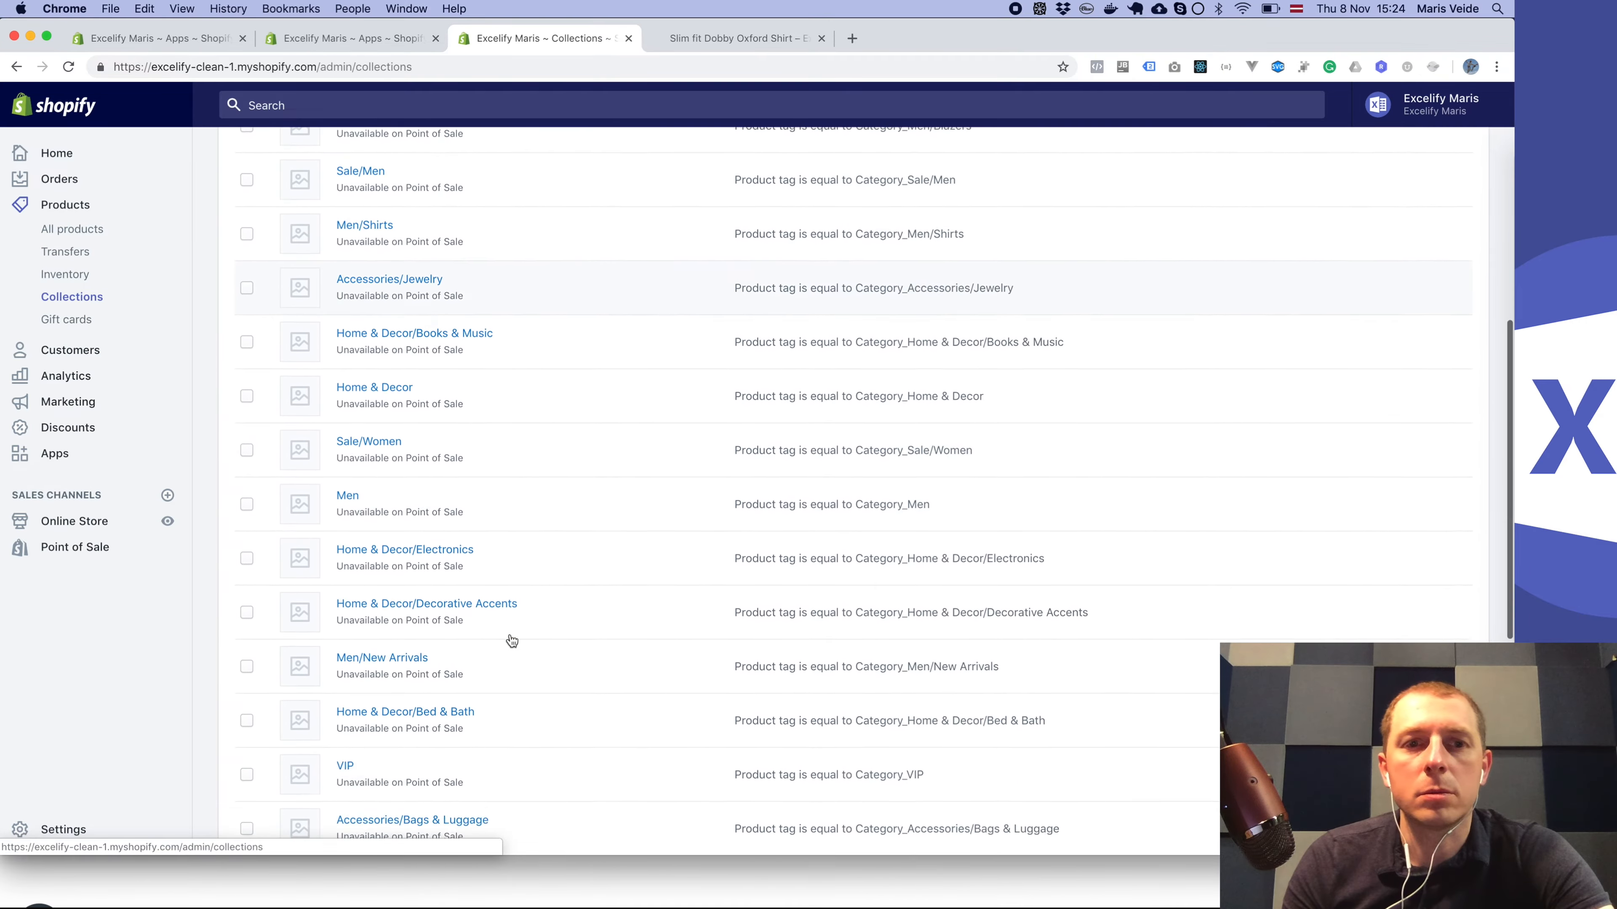
pyautogui.scroll(20, 513, 641)
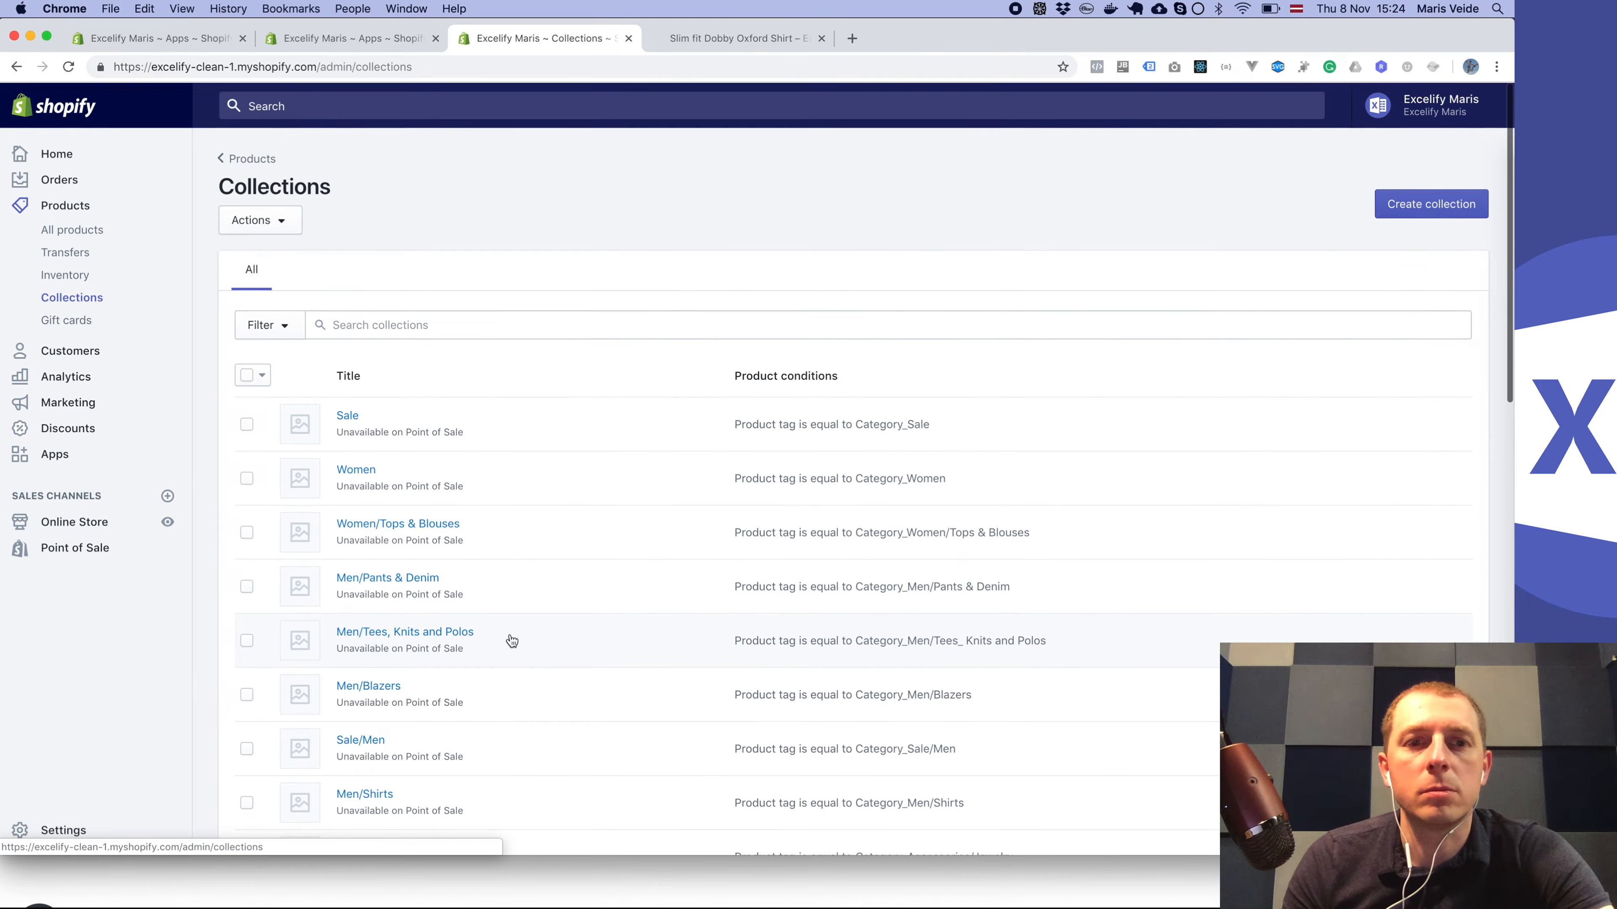
# Step: Download the results file of the completed Excelify import and open it in Excel
pyautogui.click(376, 40)
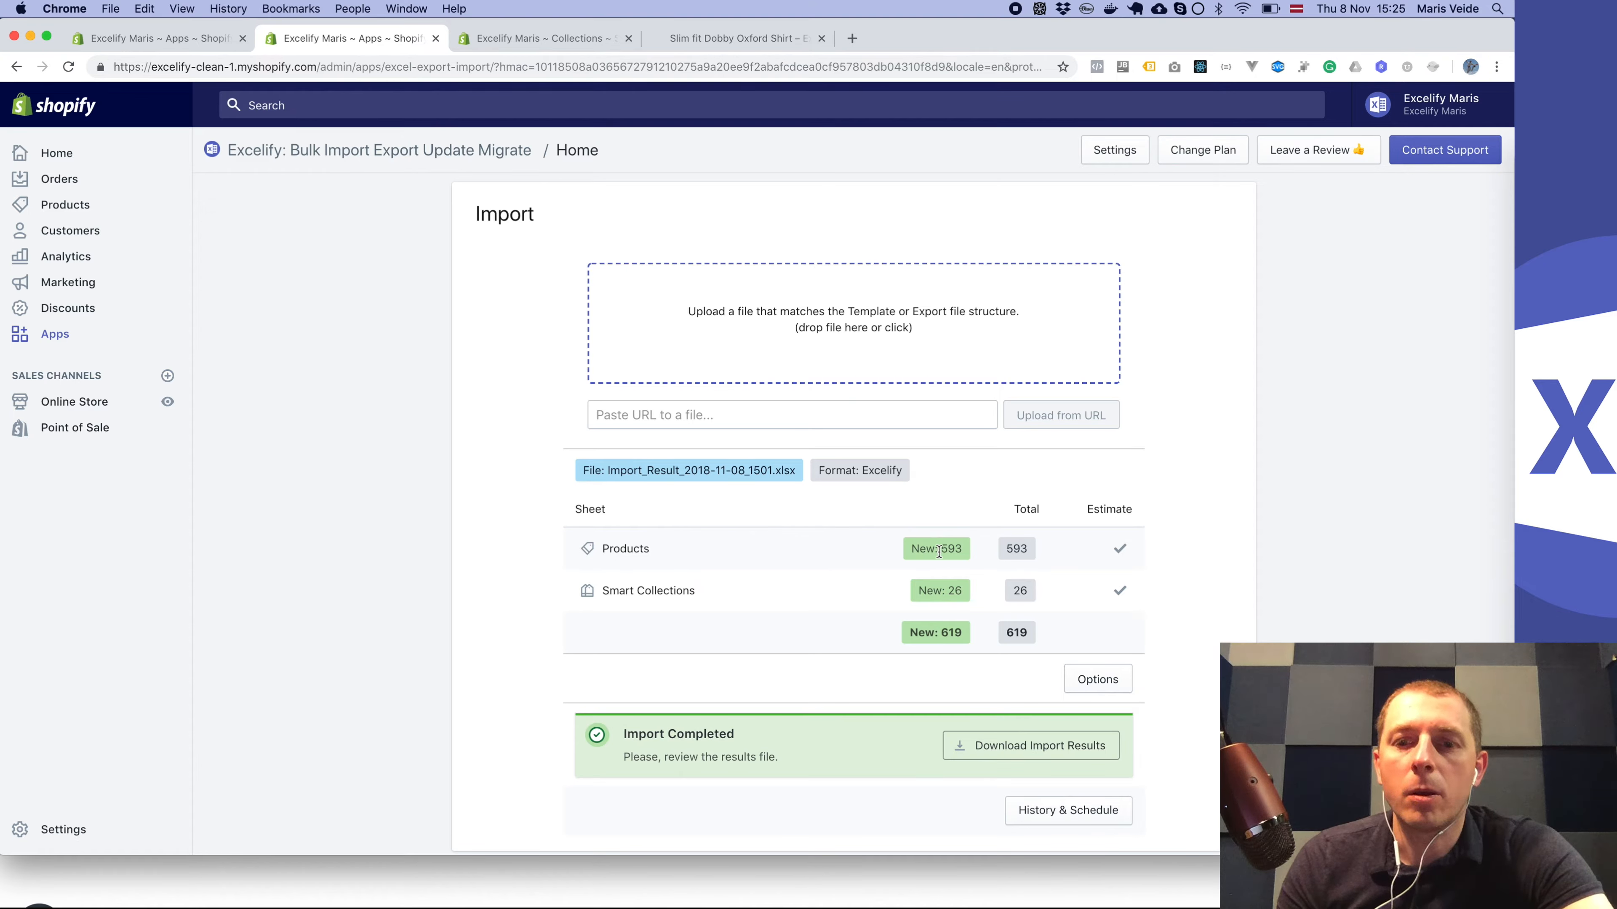
pyautogui.click(1021, 750)
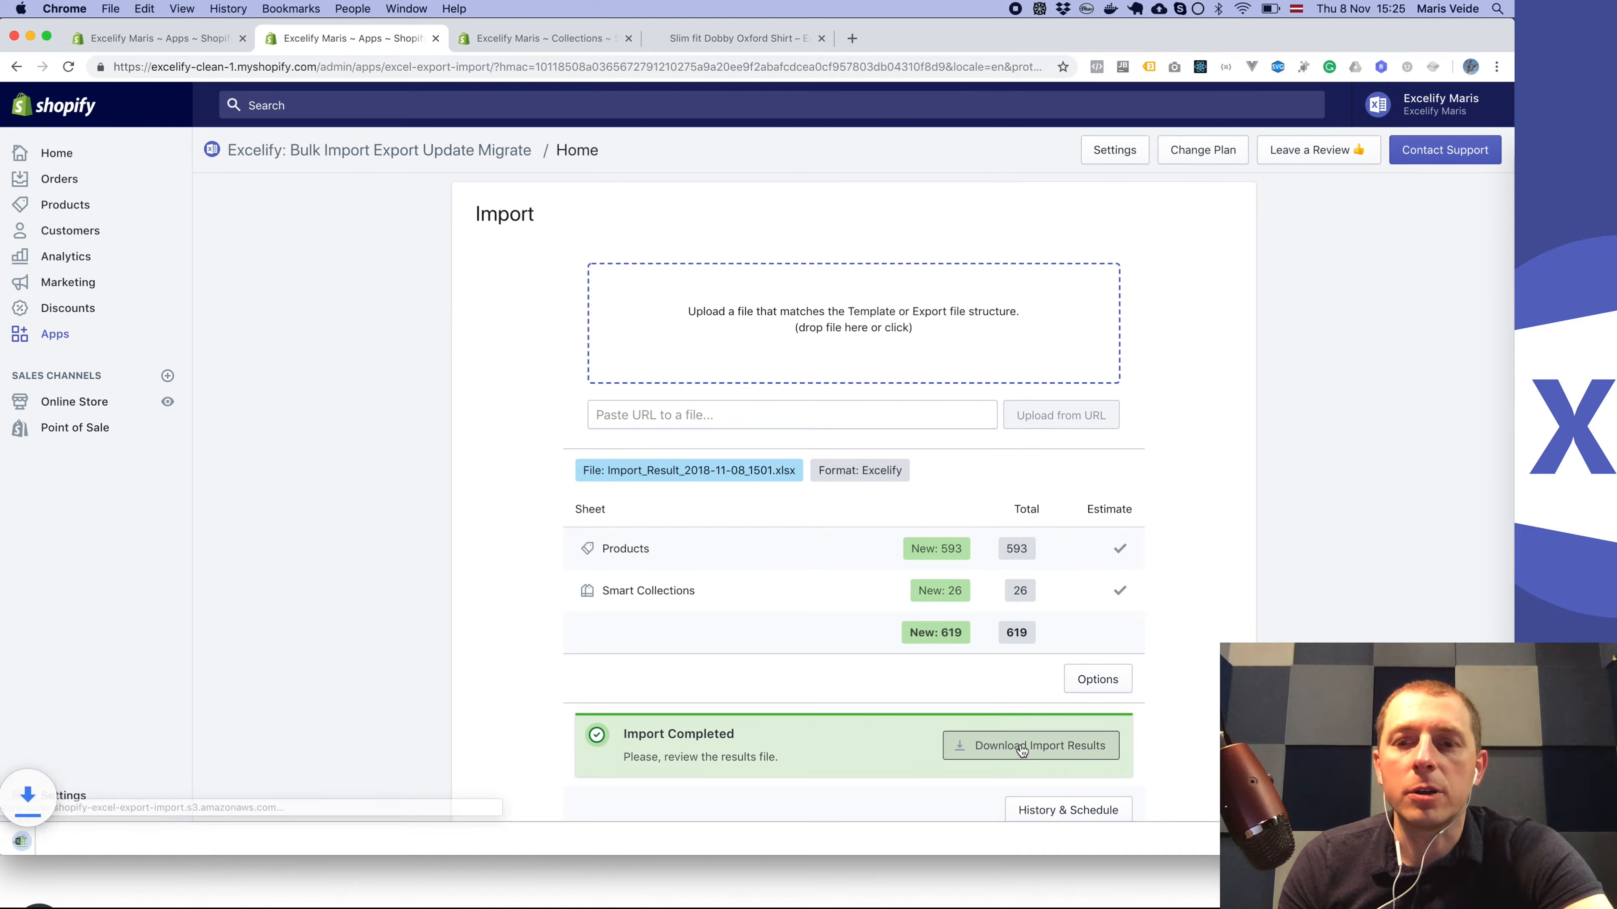
pyautogui.click(120, 843)
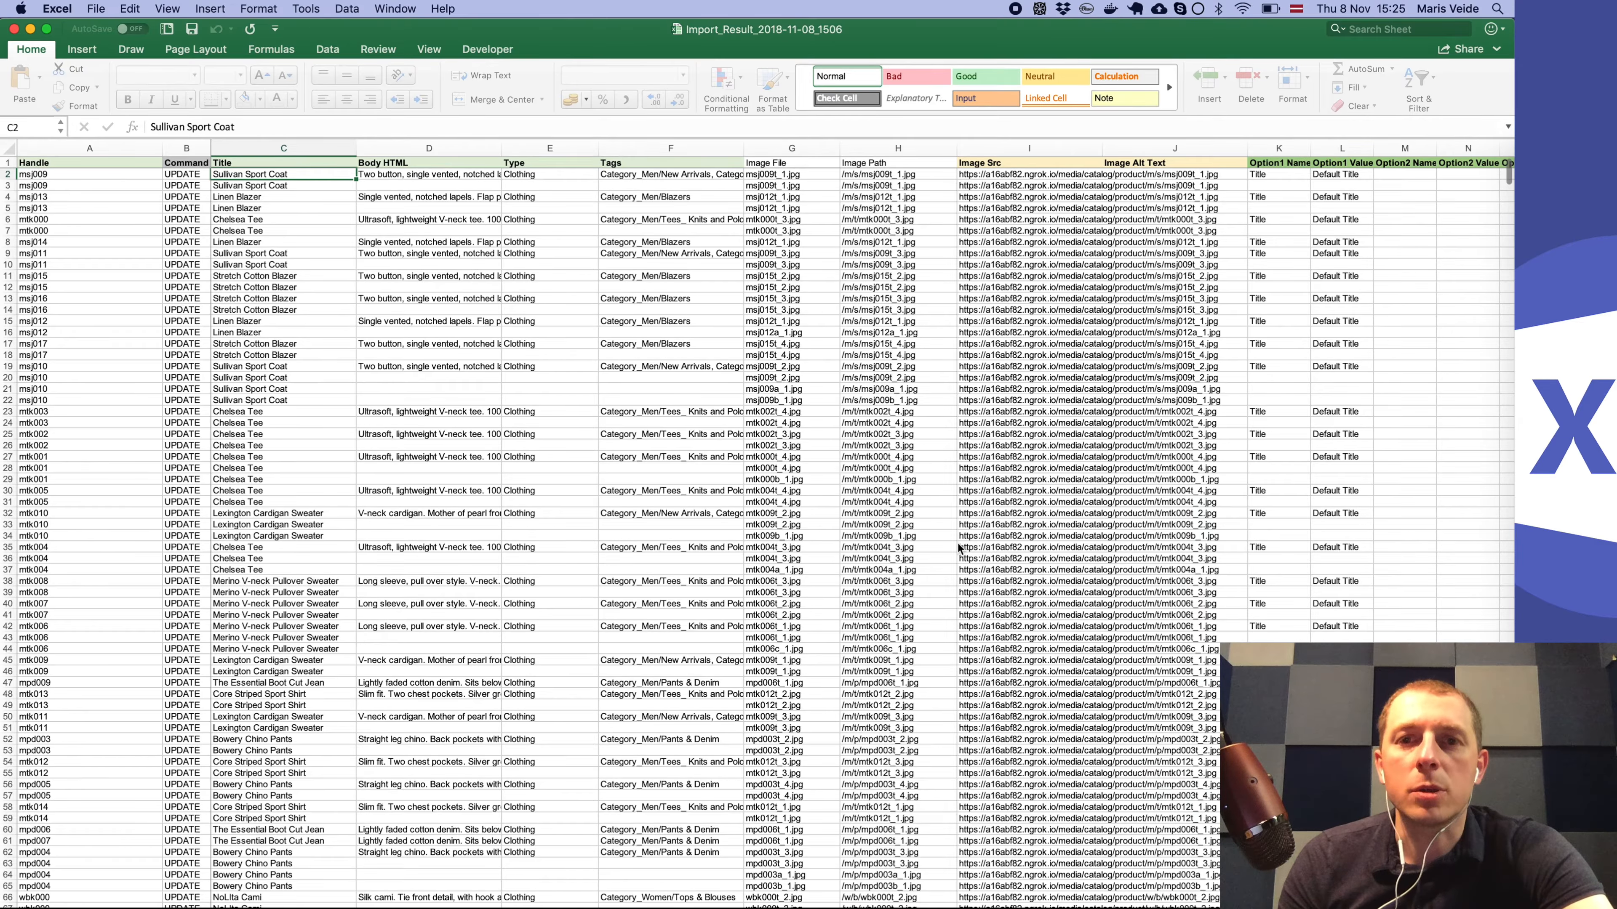
# Step: Fit the width of the Import Result column on the Products sheet to its contents
pyautogui.hscroll(10, 1059, 315)
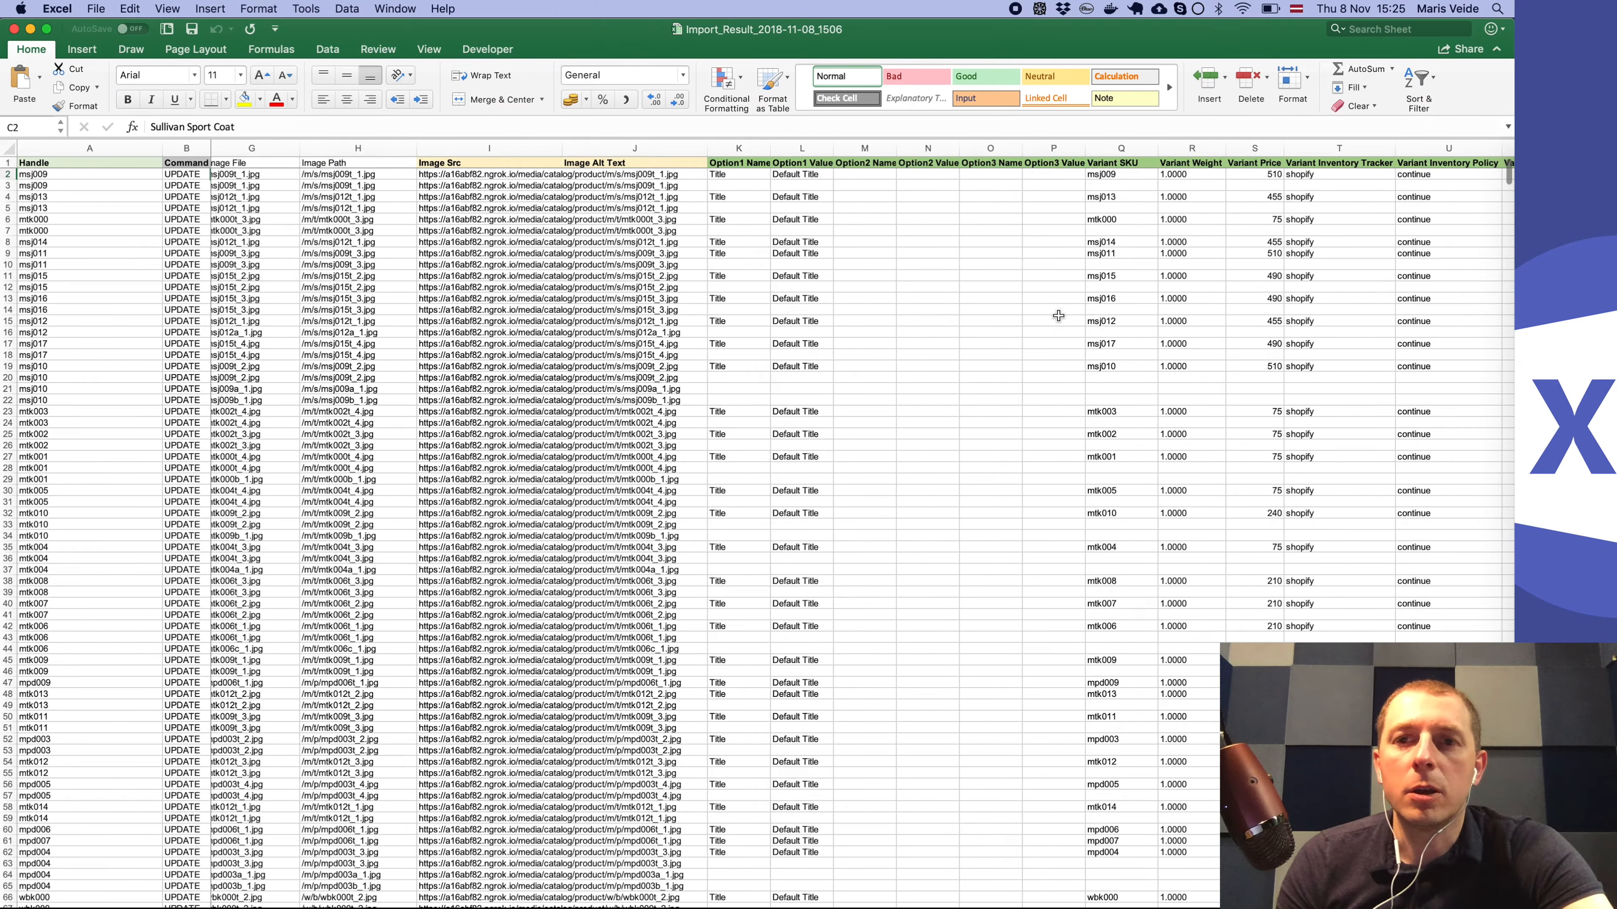
pyautogui.hscroll(6, 1058, 316)
pyautogui.hscroll(-1, 1058, 317)
pyautogui.click(770, 231)
pyautogui.moveTo(797, 148); pyautogui.dragTo(798, 148)
pyautogui.doubleClick(798, 148)
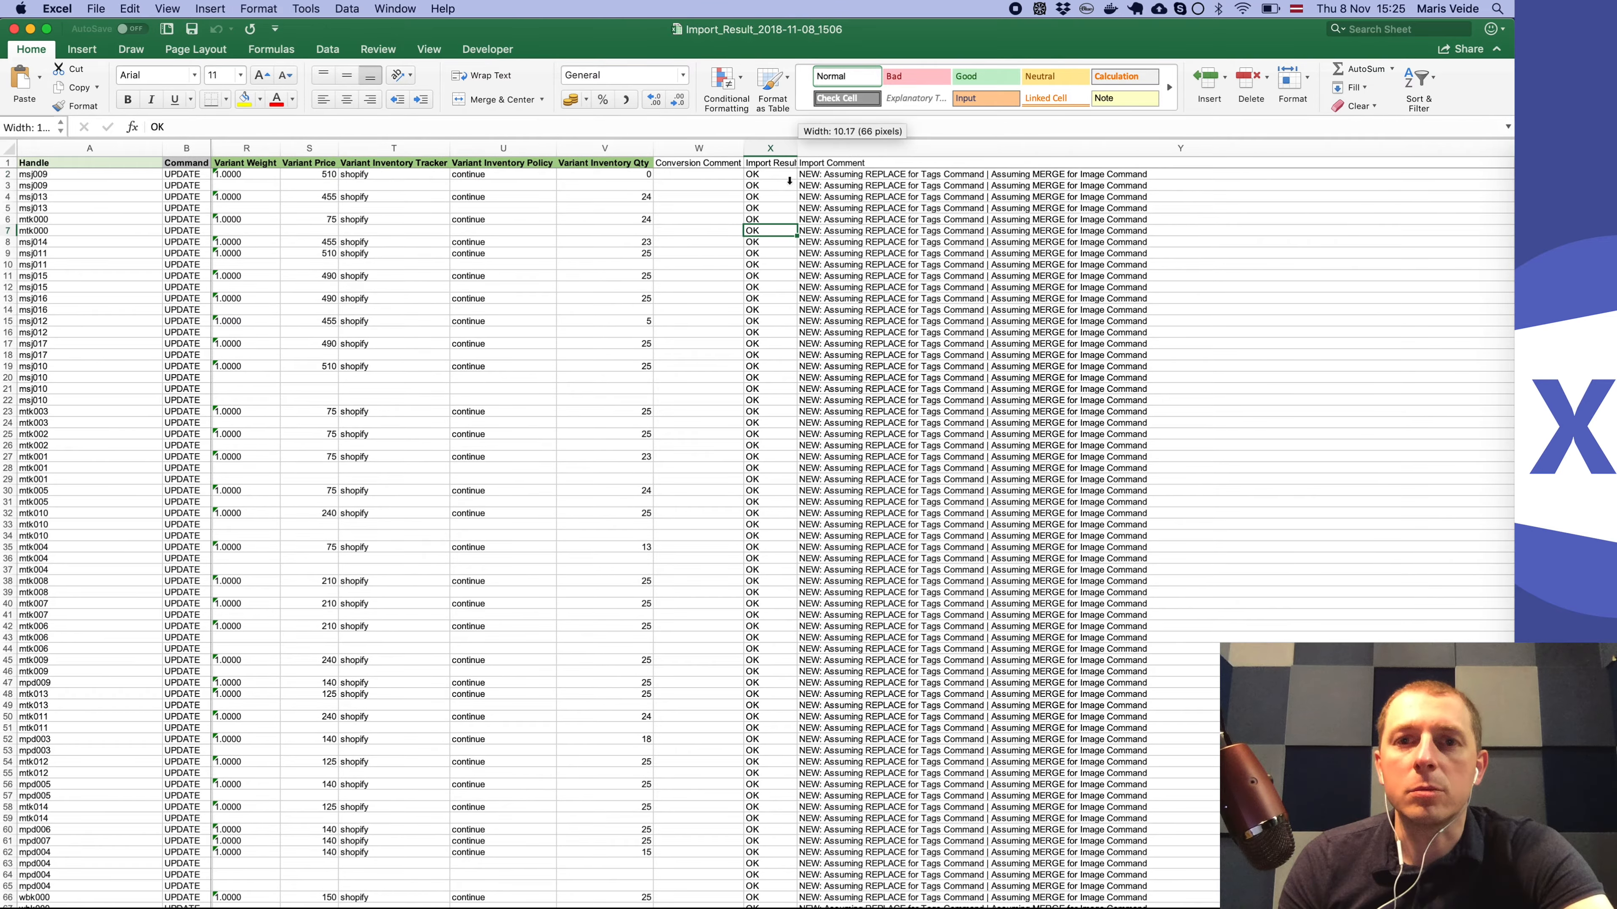
# Step: Examine the Import Result and Import Comment values of the product rows alongside the other variant columns
pyautogui.hscroll(-1, 784, 171)
pyautogui.click(903, 165)
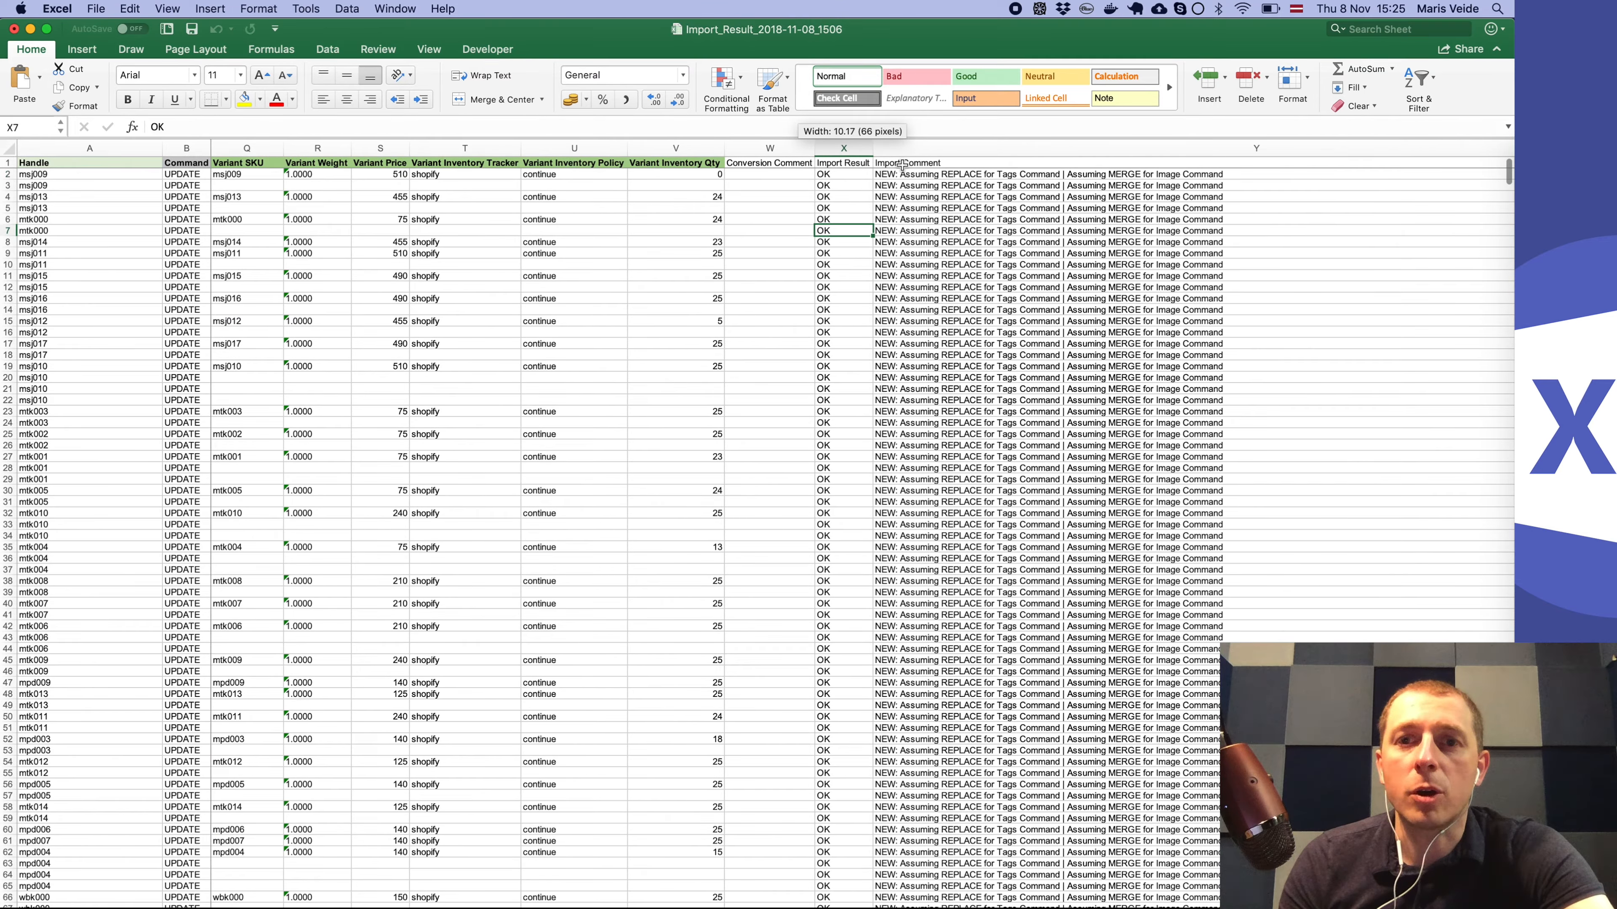
pyautogui.click(843, 189)
pyautogui.click(827, 254)
pyautogui.hscroll(1, 823, 399)
pyautogui.click(829, 234)
pyautogui.click(824, 298)
pyautogui.click(905, 302)
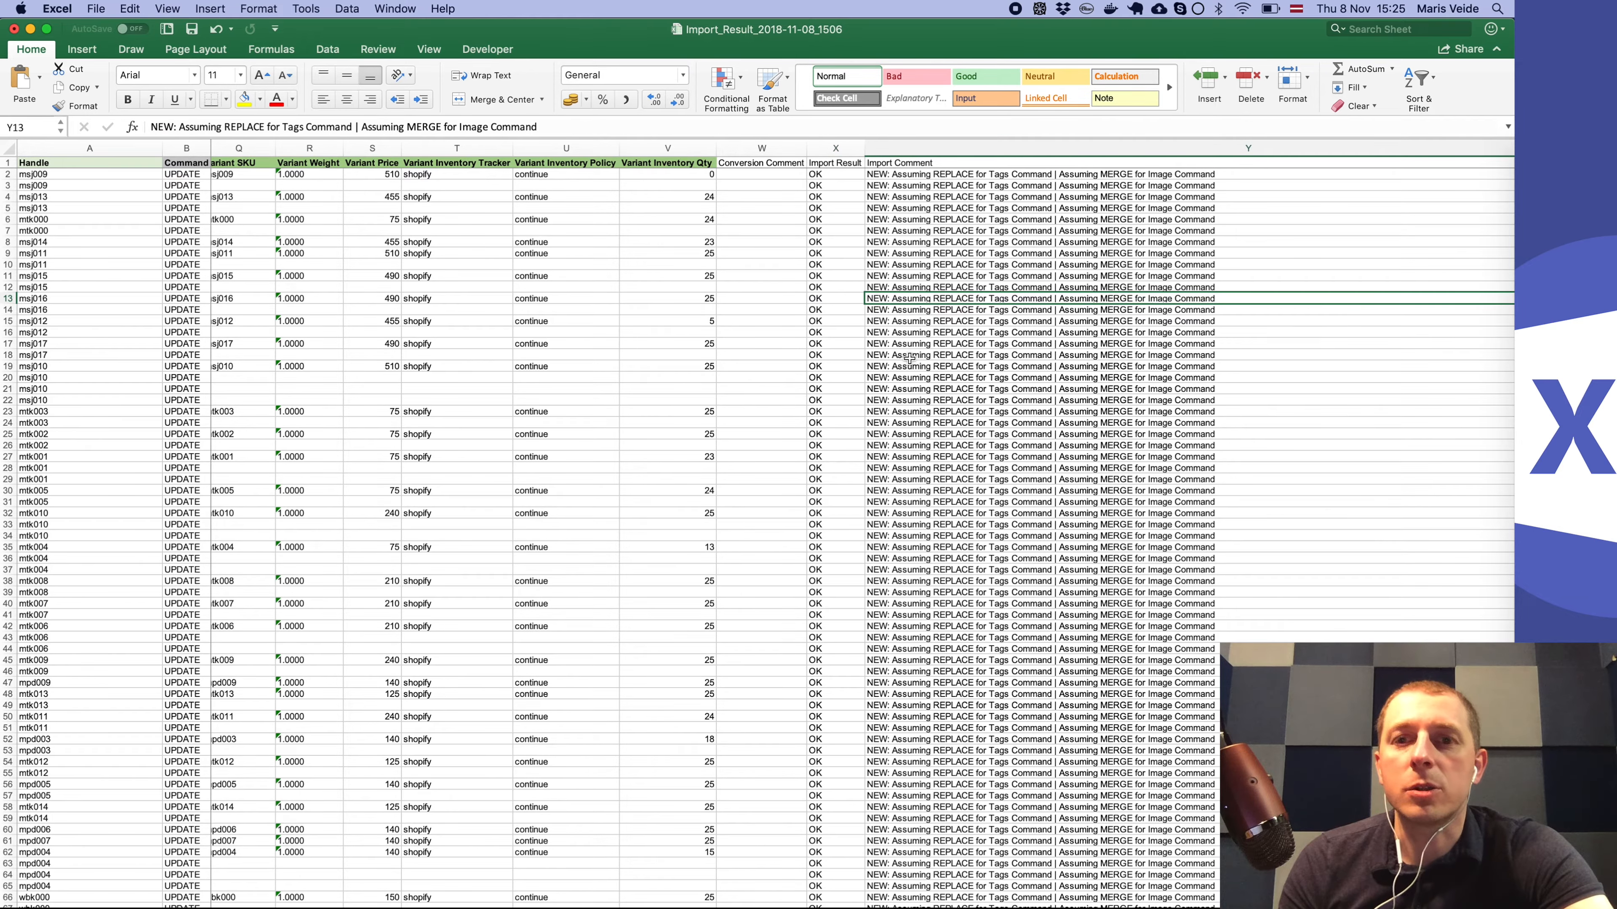
pyautogui.scroll(-3, 908, 359)
pyautogui.hscroll(-10, 819, 320)
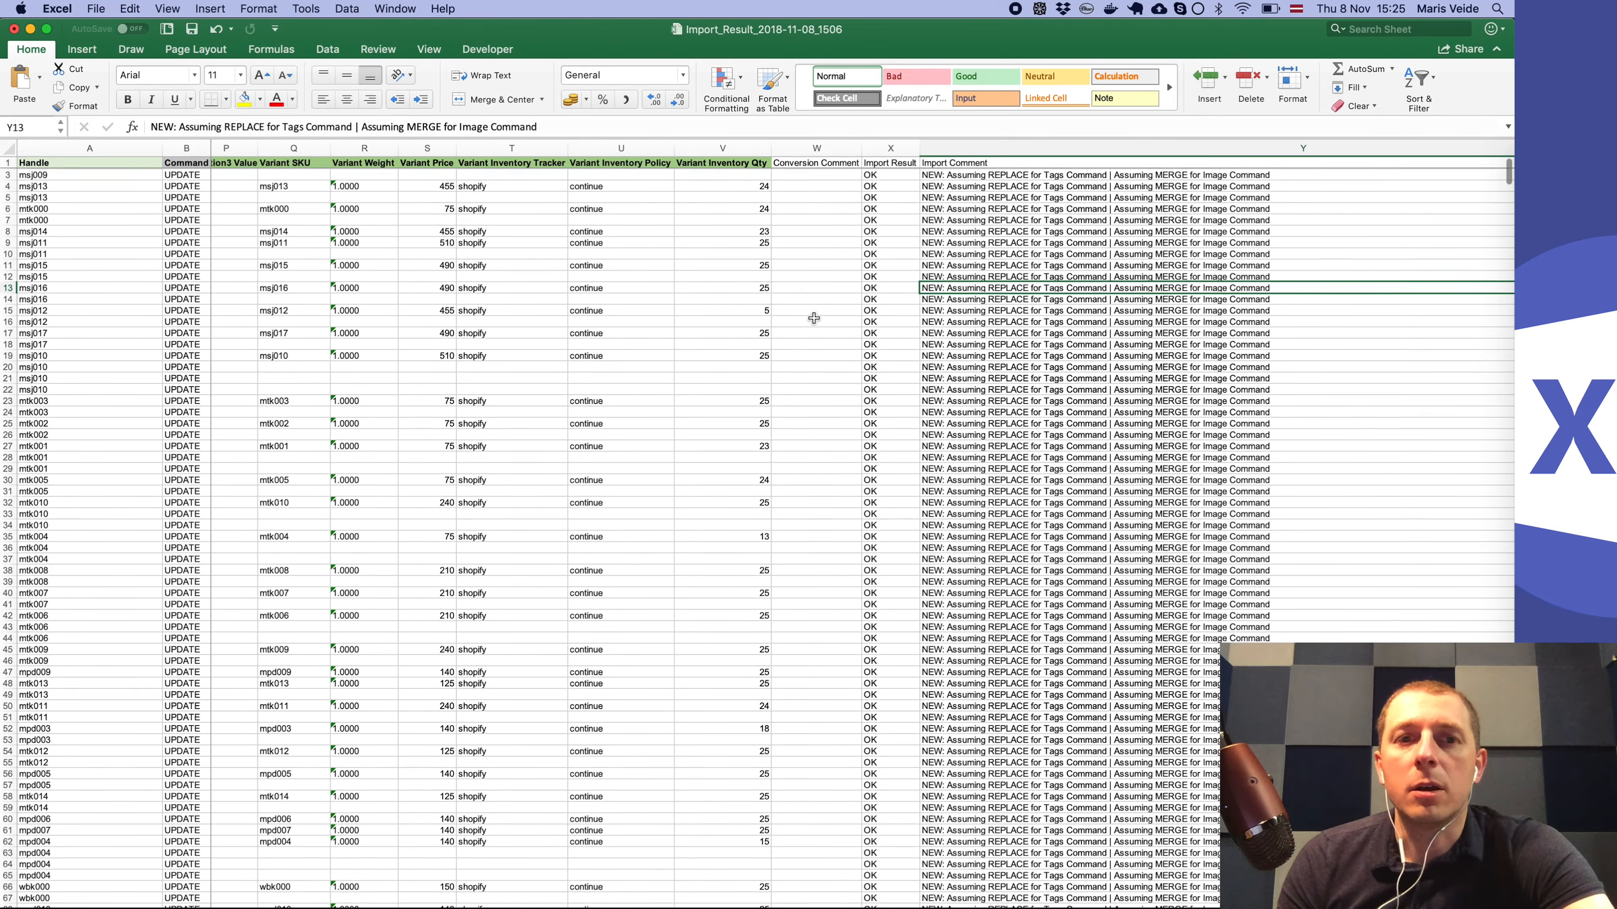
pyautogui.scroll(3, 538, 299)
pyautogui.hscroll(-5, 537, 300)
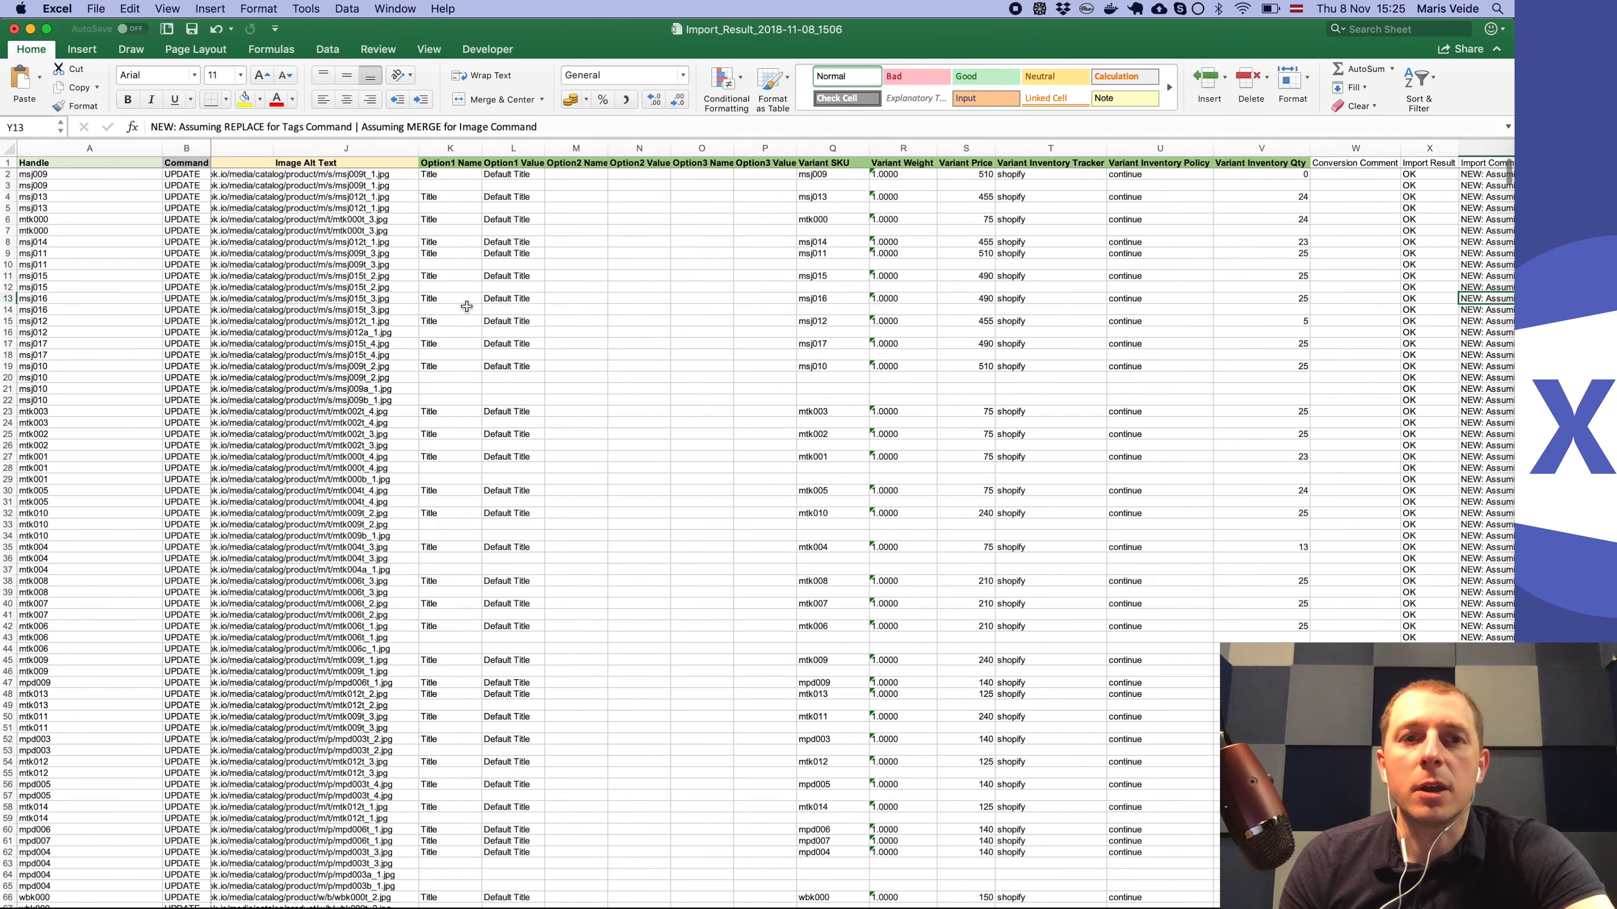
# Step: Copy the header row together with product rows 12 to 18 into a new workbook
pyautogui.moveTo(131, 310); pyautogui.dragTo(7, 358)
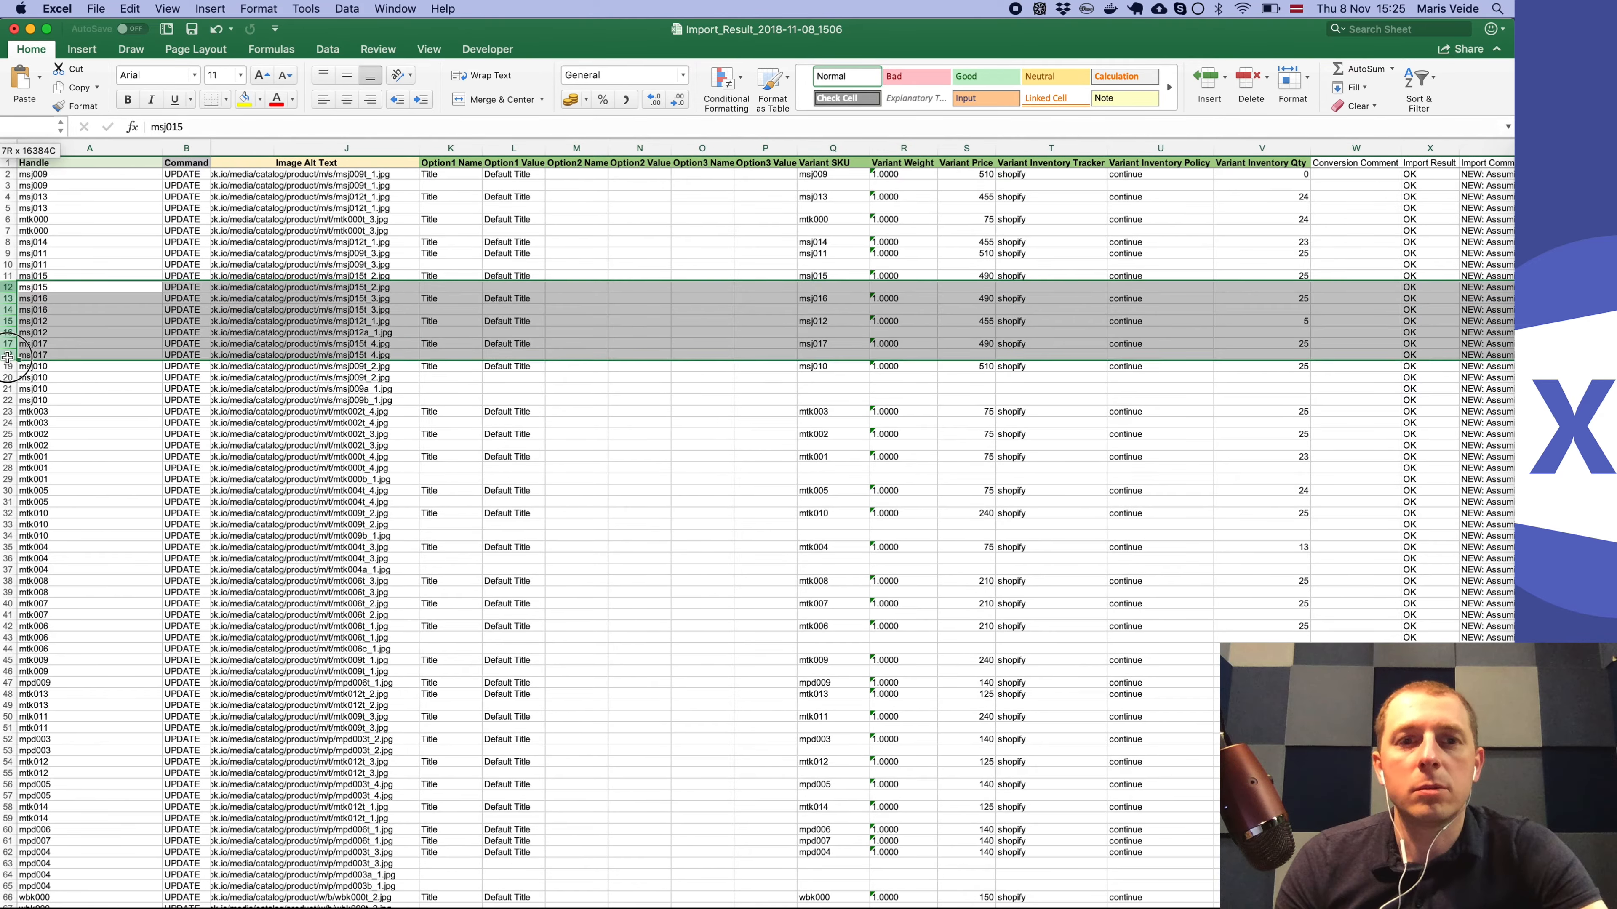
pyautogui.keyDown('super'); pyautogui.click(8, 163); pyautogui.keyUp('super')
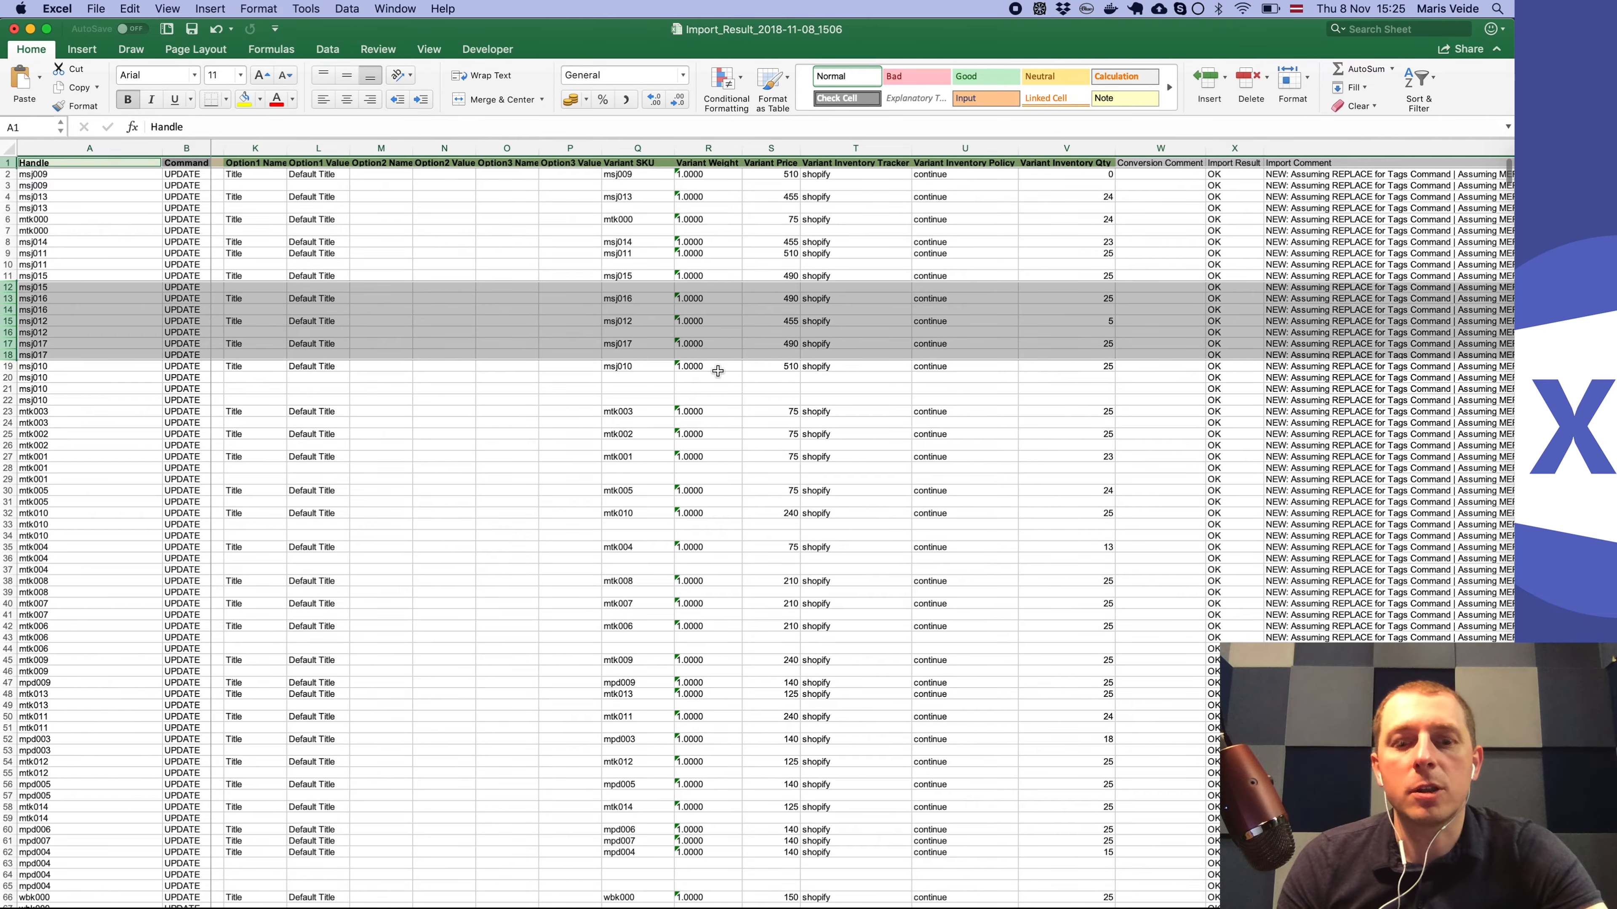
pyautogui.press('super+c')
pyautogui.press('super+n')
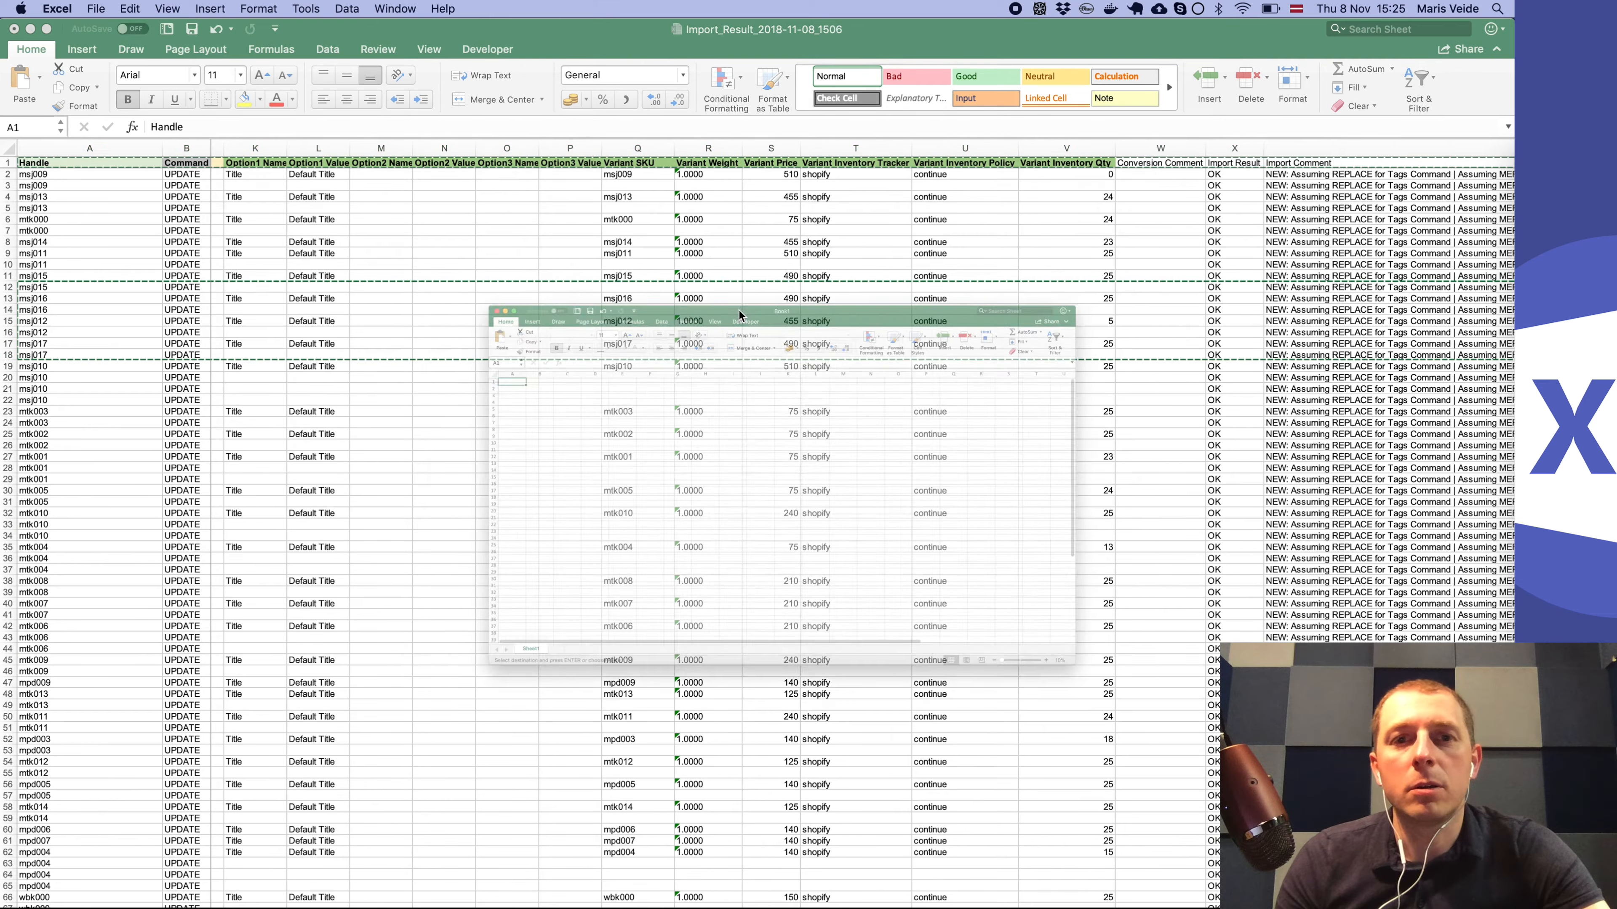
pyautogui.press('super+v')
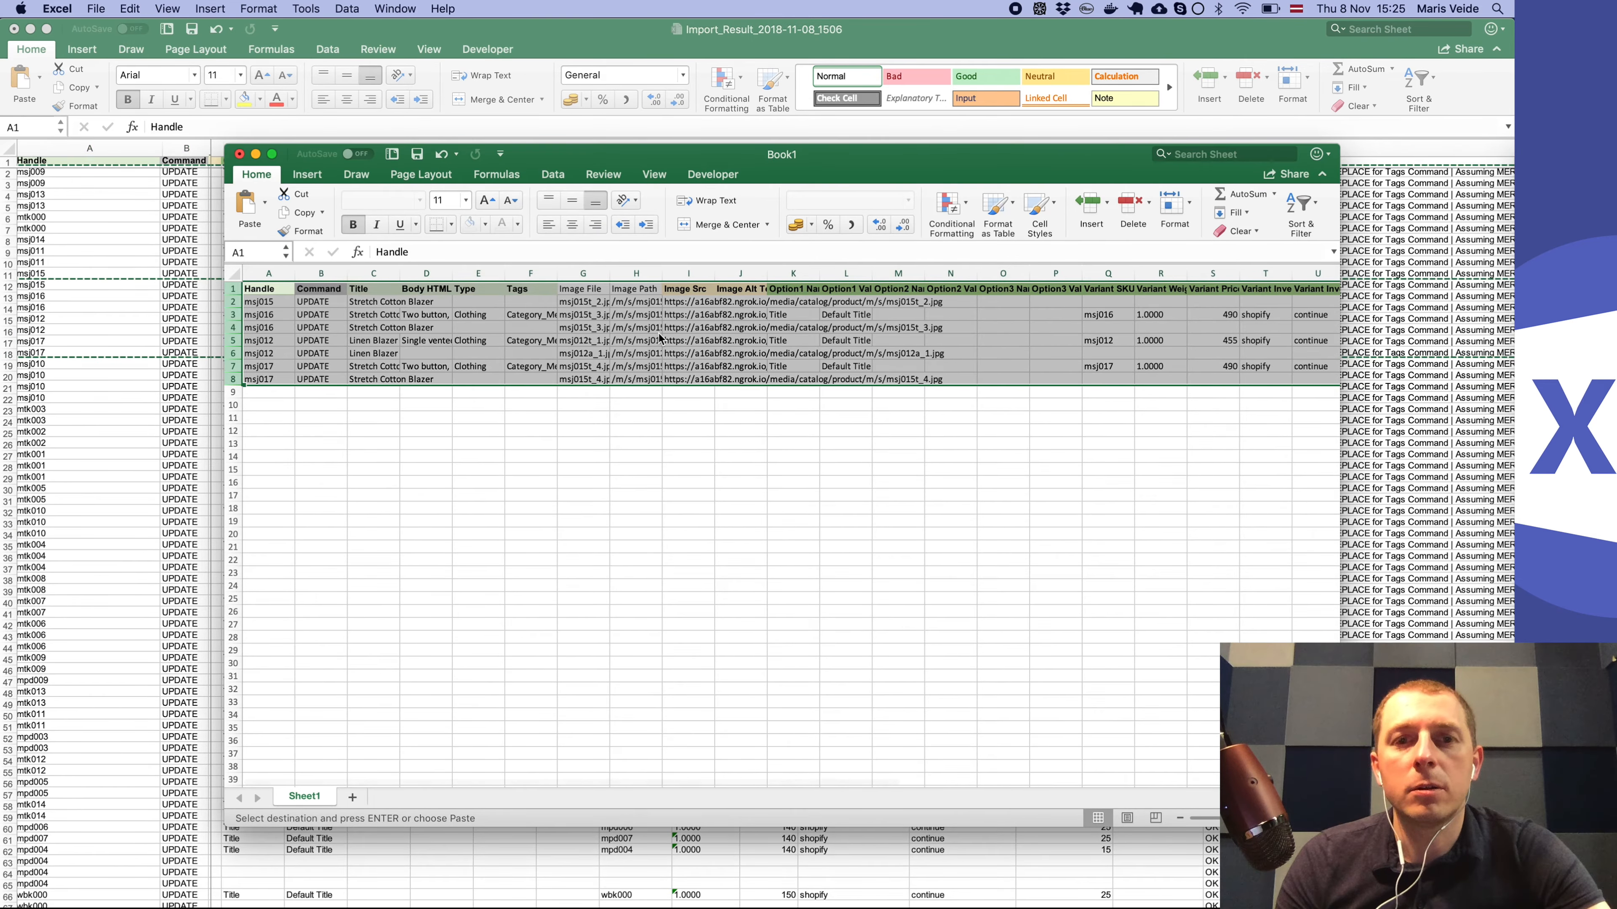
# Step: Look through all columns of the copied product rows, and close the new workbook without saving it
pyautogui.click(793, 340)
pyautogui.hscroll(5, 904, 338)
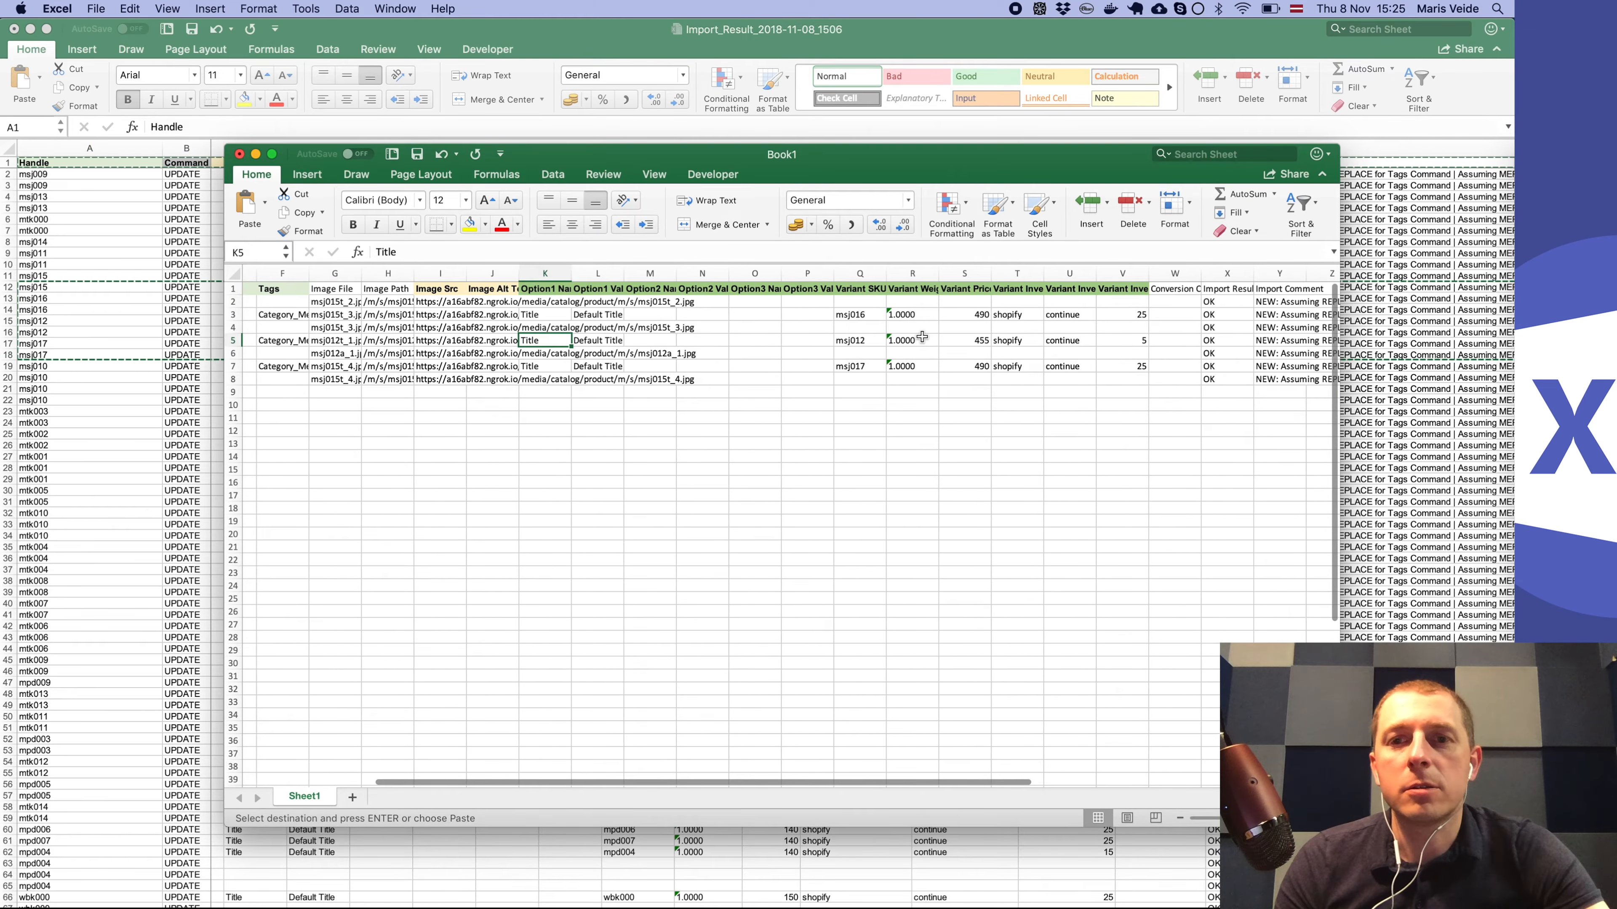
pyautogui.hscroll(-5, 559, 313)
pyautogui.hscroll(5, 480, 347)
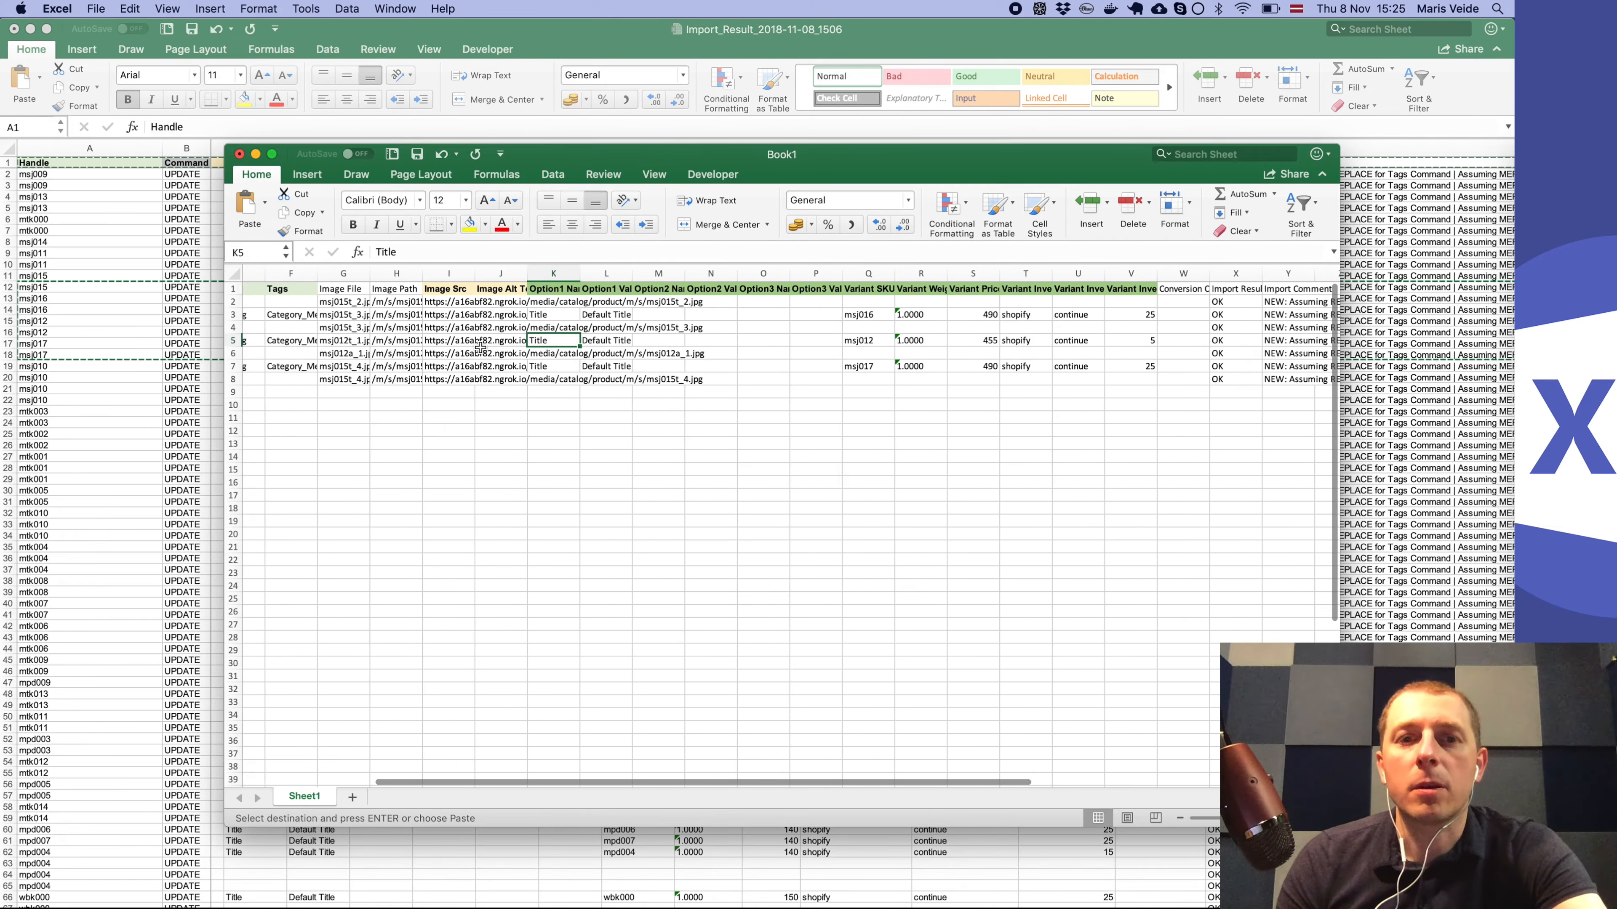
pyautogui.hscroll(-5, 480, 347)
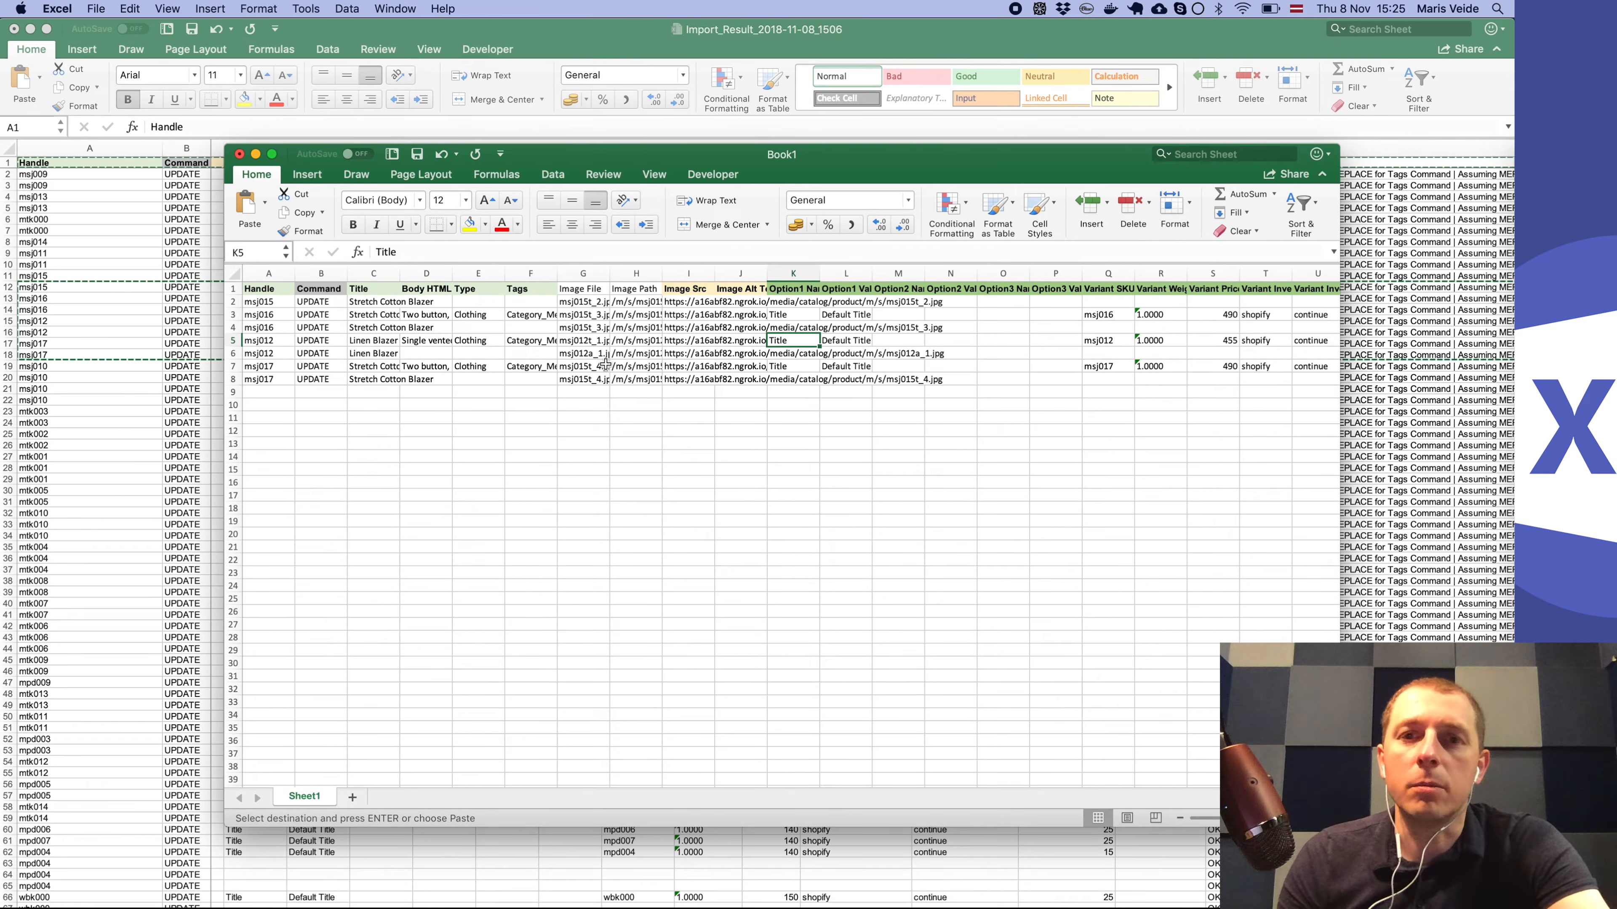
pyautogui.hscroll(-2, 605, 365)
pyautogui.hscroll(2, 605, 365)
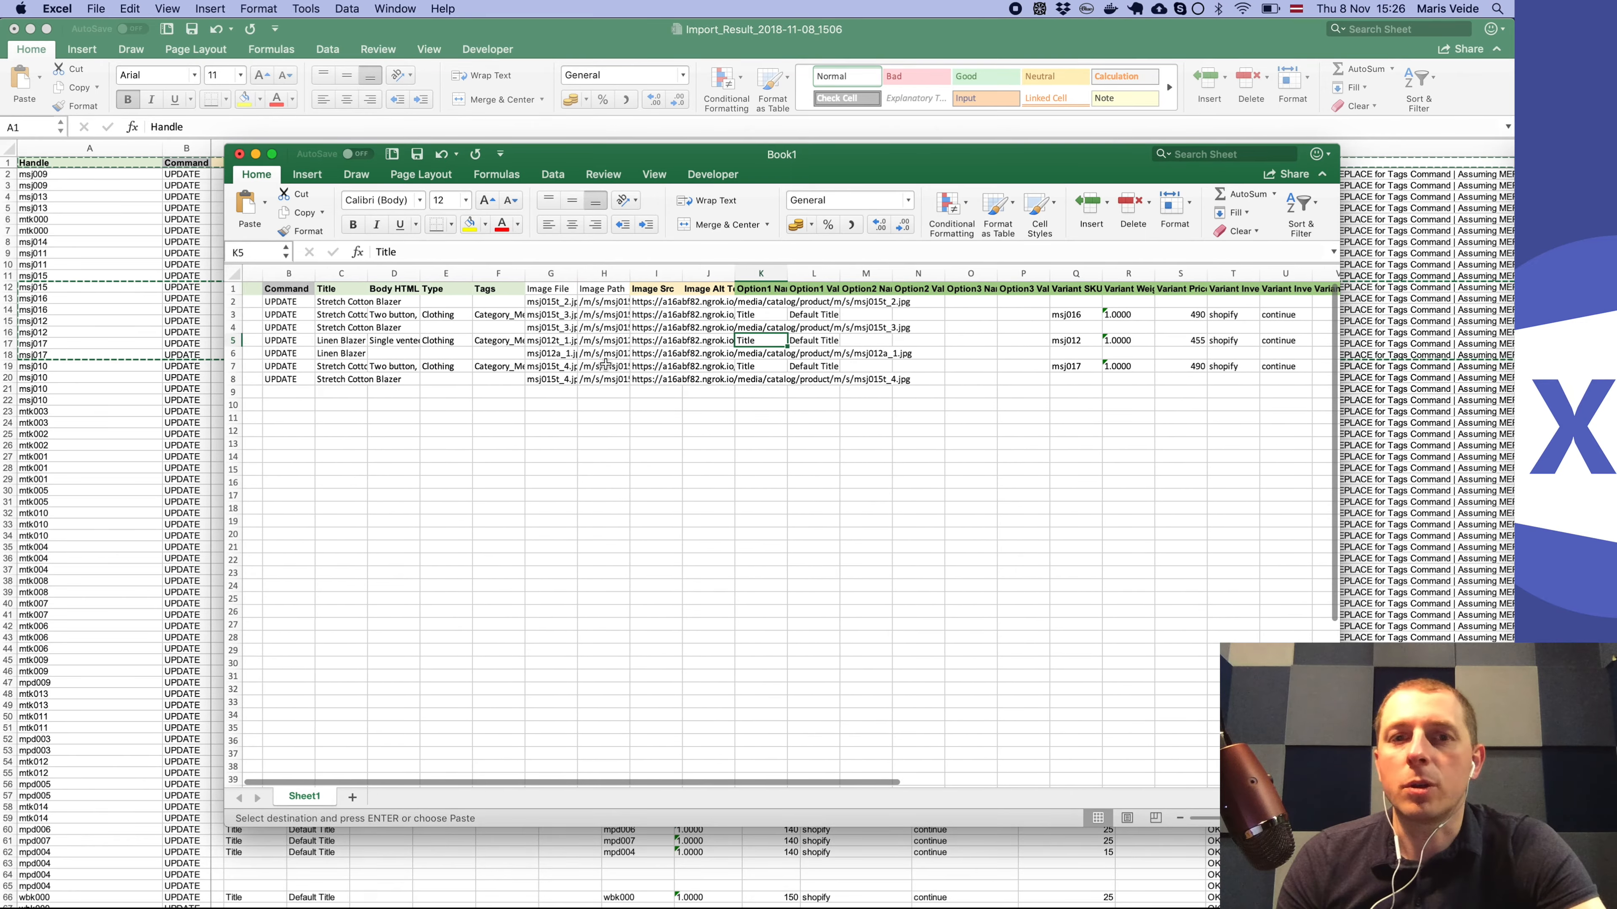
pyautogui.hscroll(-2, 606, 365)
pyautogui.press('super+w')
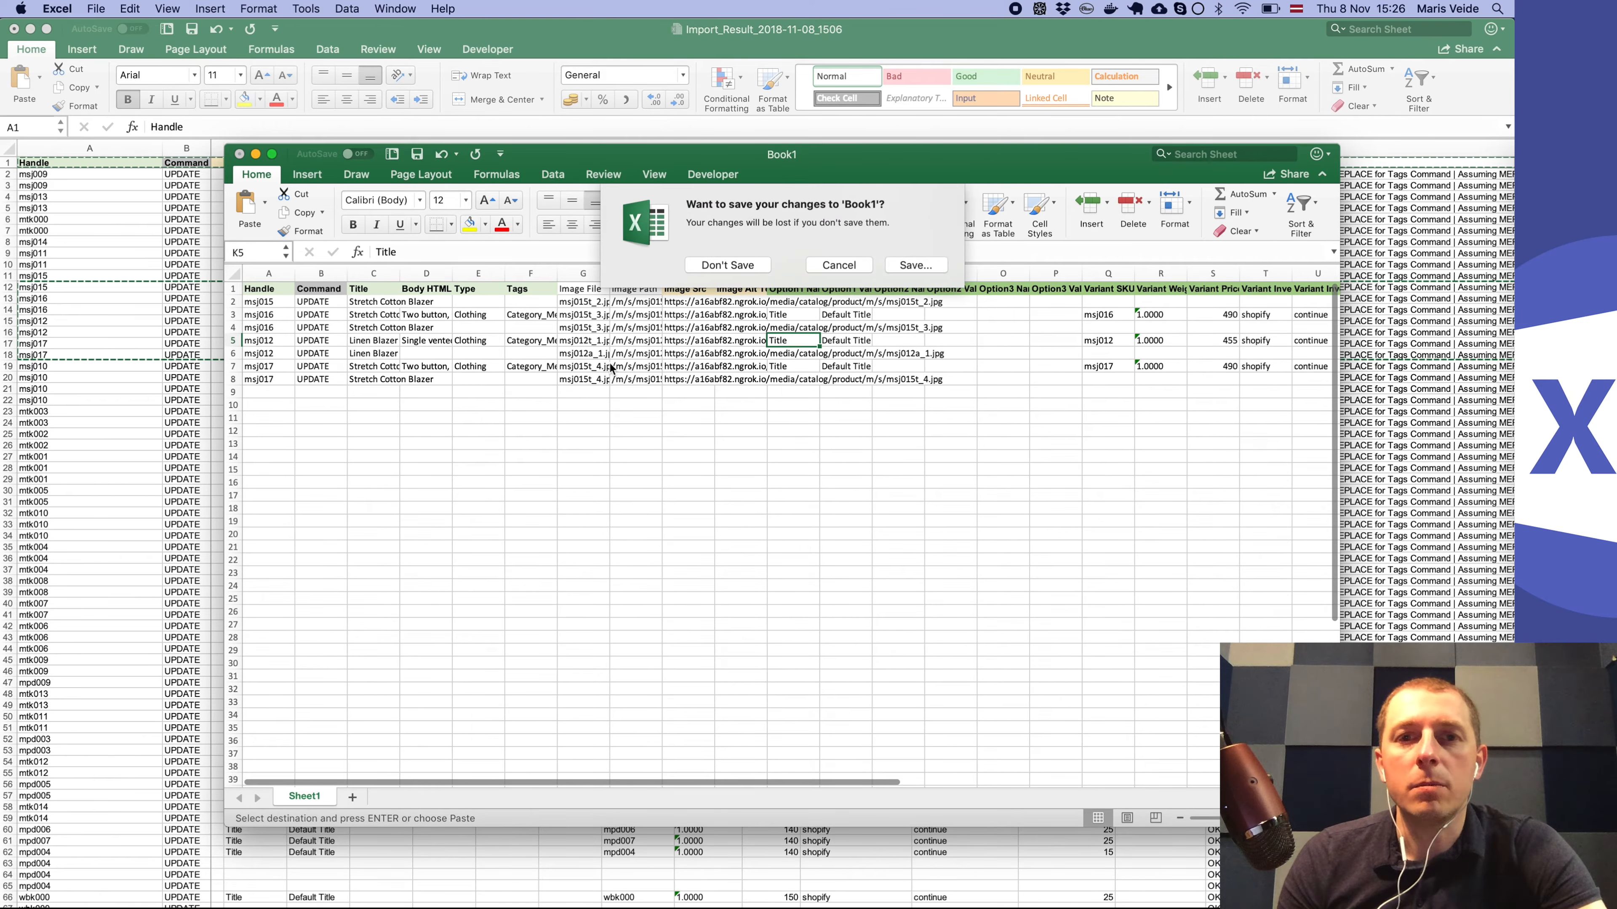
pyautogui.click(735, 269)
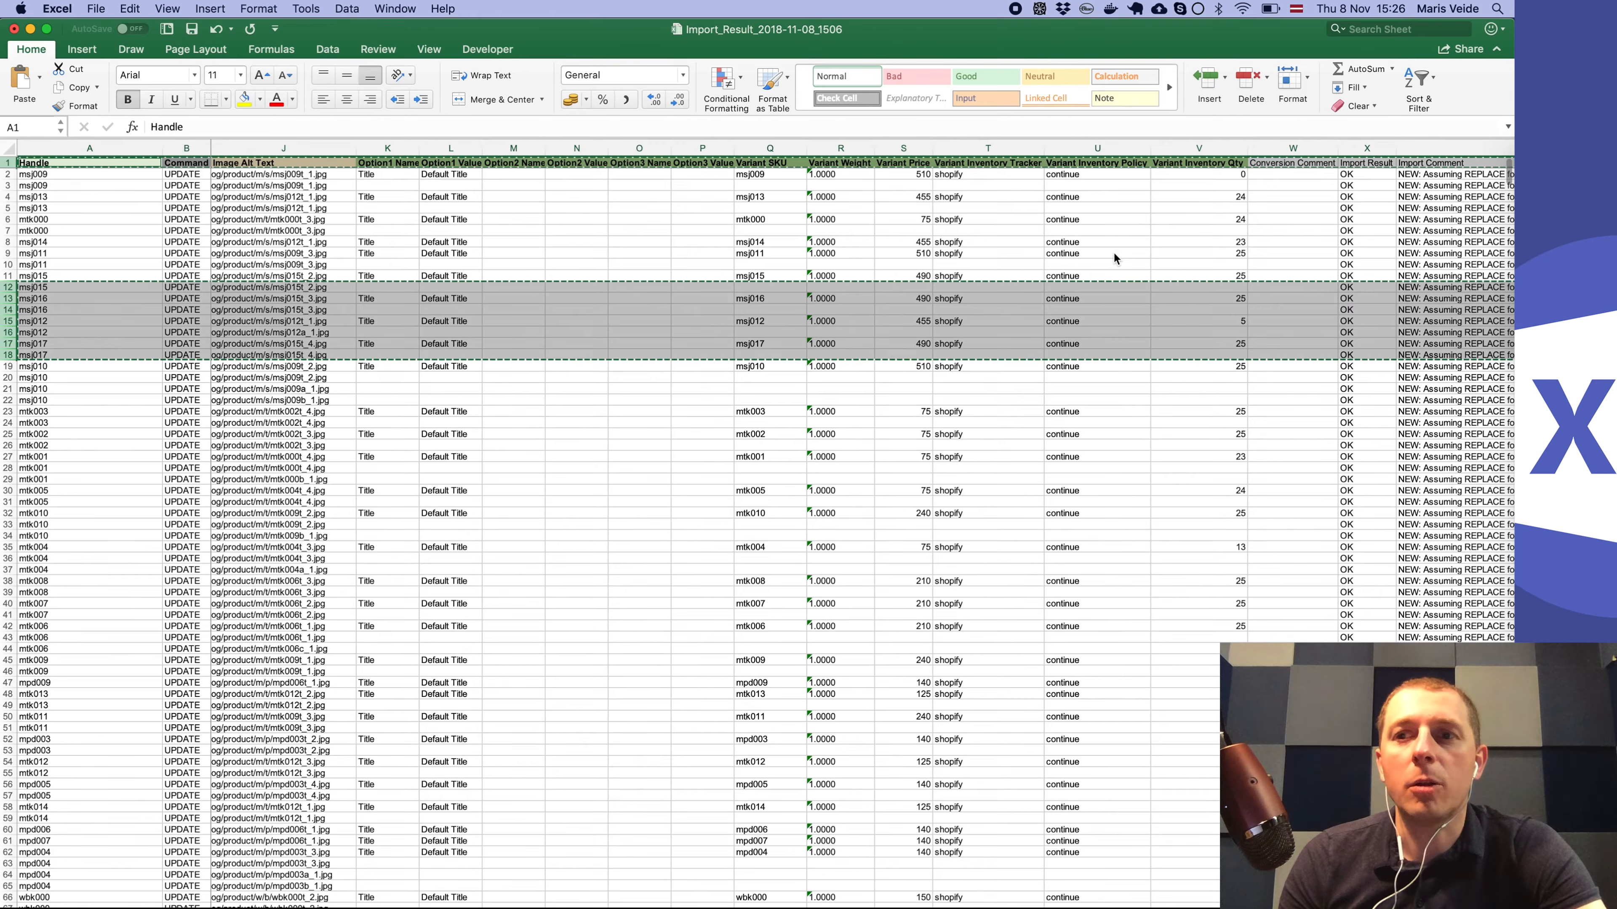
# Step: Switch to Safari and open the excelify.io website in a new tab
pyautogui.click(1507, 201)
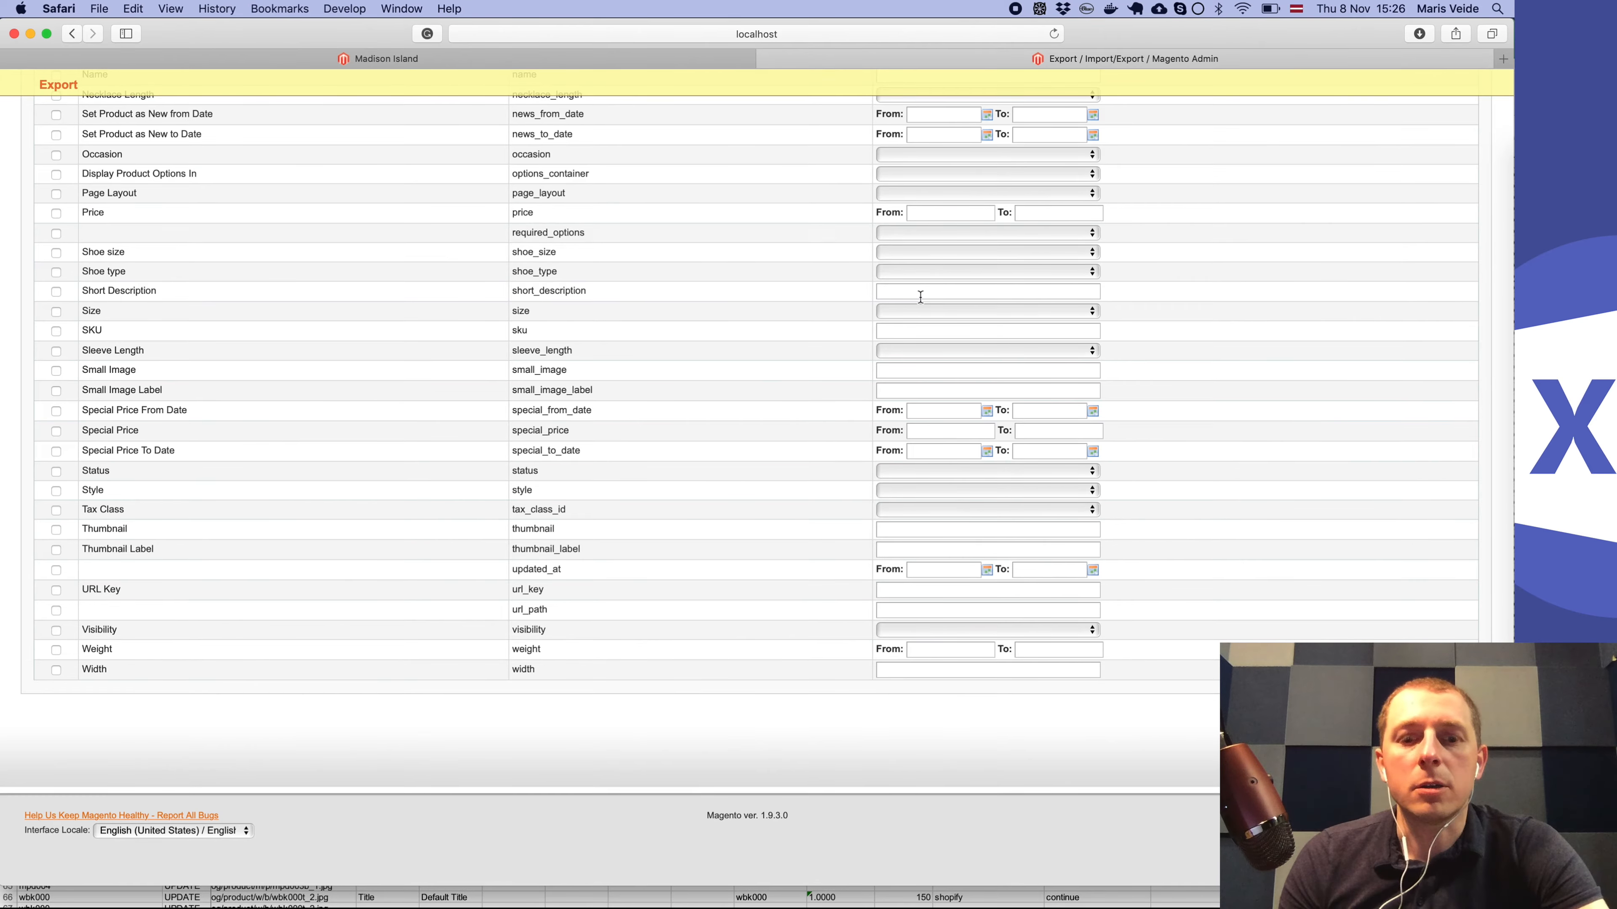
pyautogui.press('super+t')
pyautogui.write('exce')
pyautogui.press('Return')
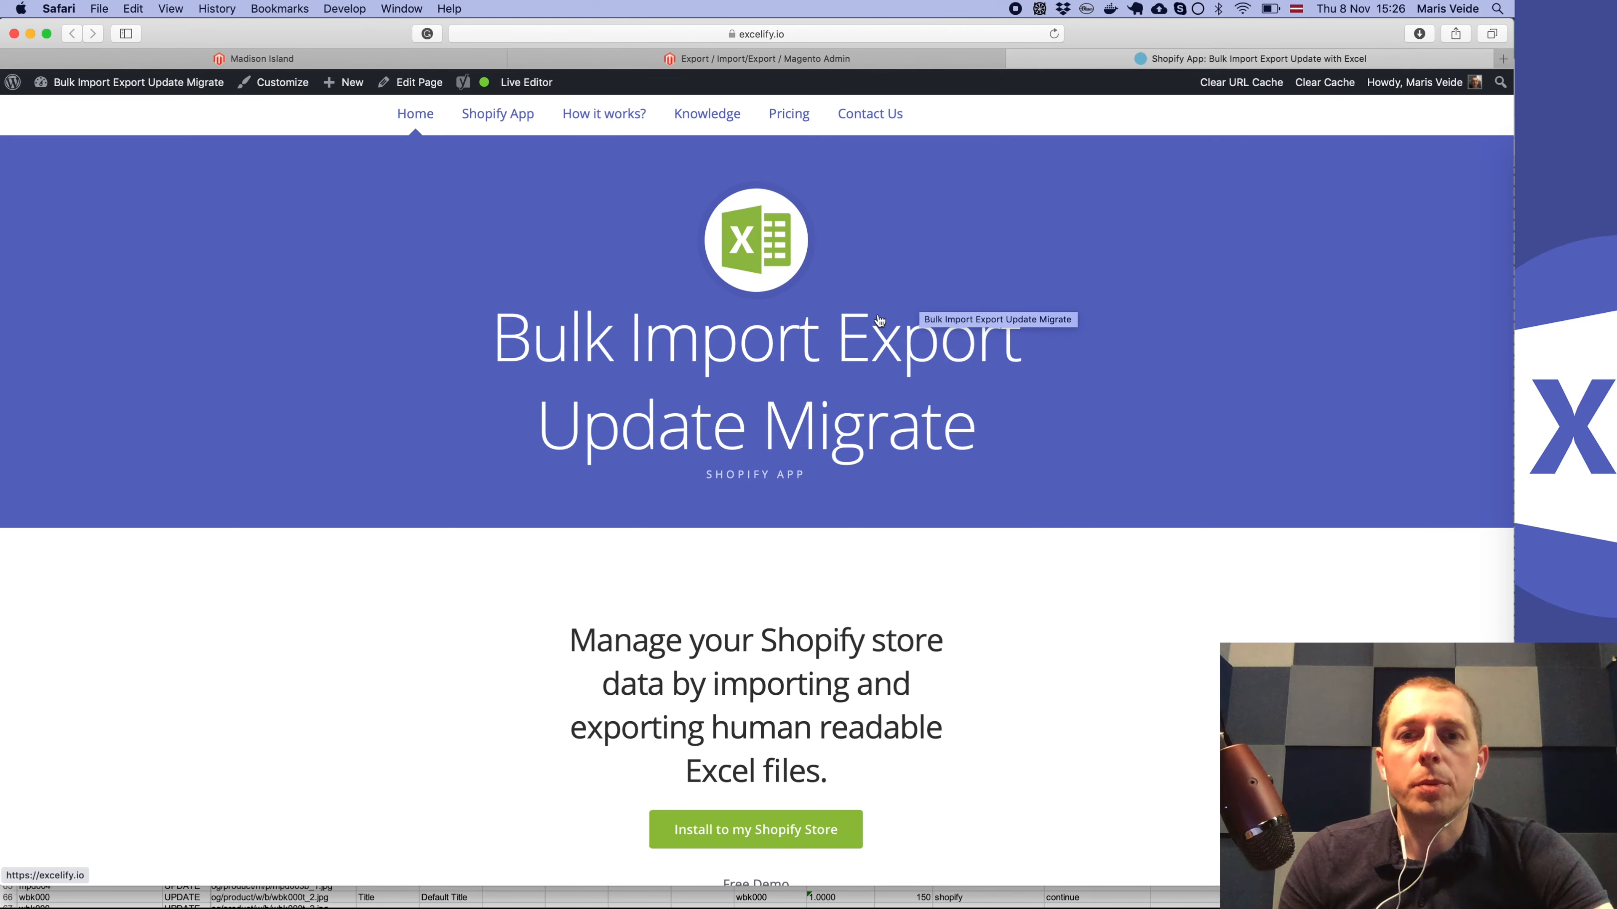
# Step: Open the website's Contact Us page and look through the available contact options
pyautogui.click(880, 117)
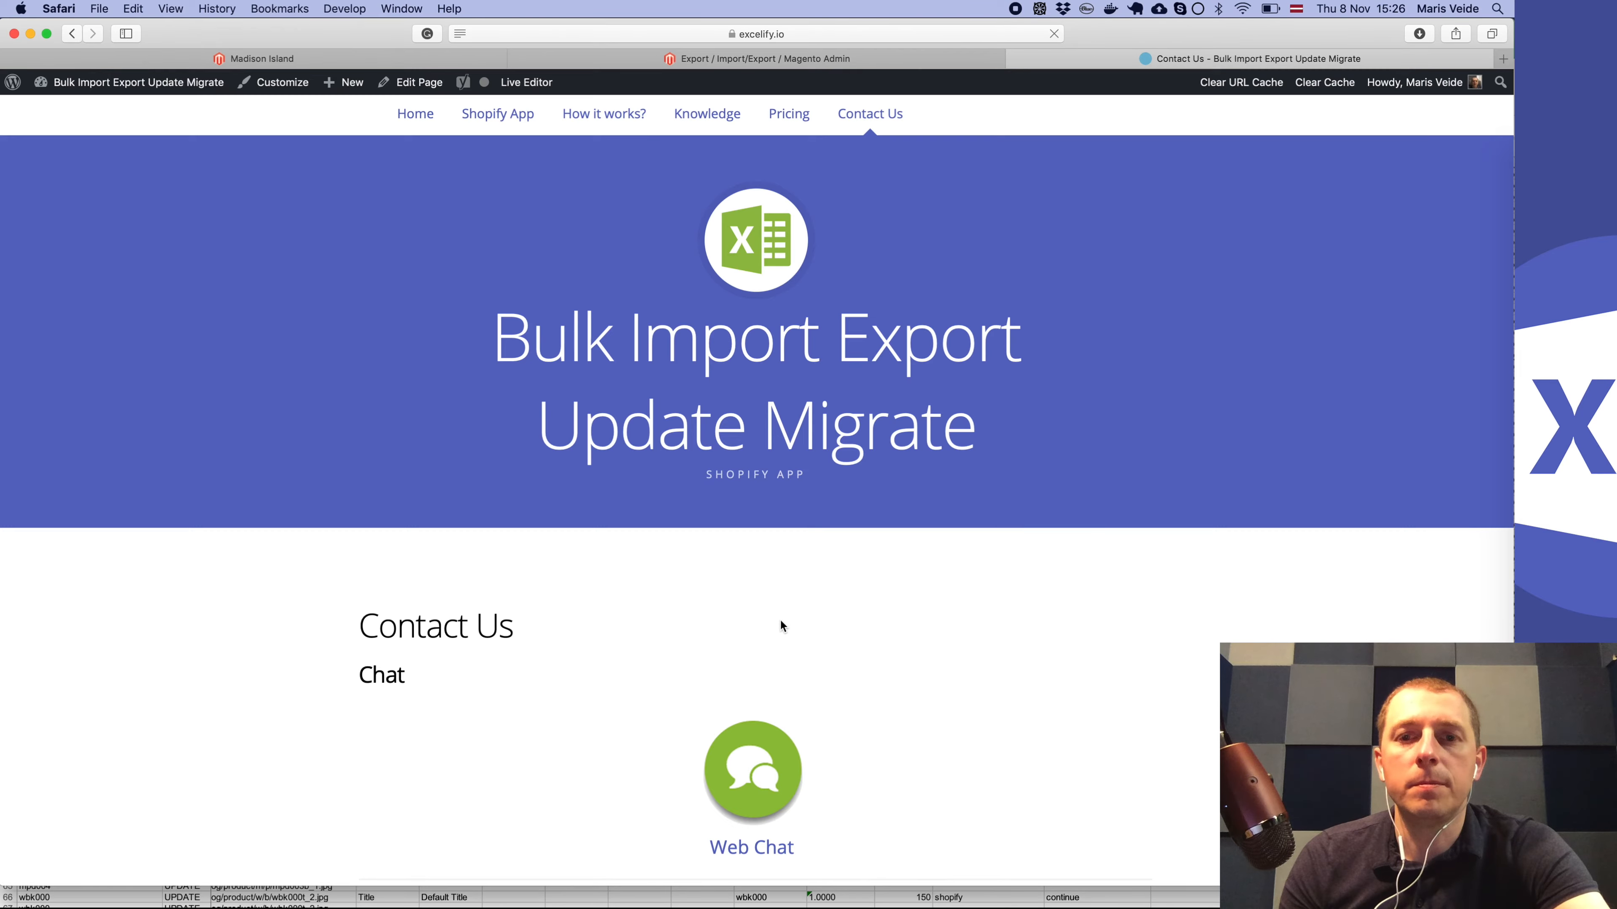
pyautogui.scroll(-5, 781, 627)
pyautogui.scroll(5, 781, 626)
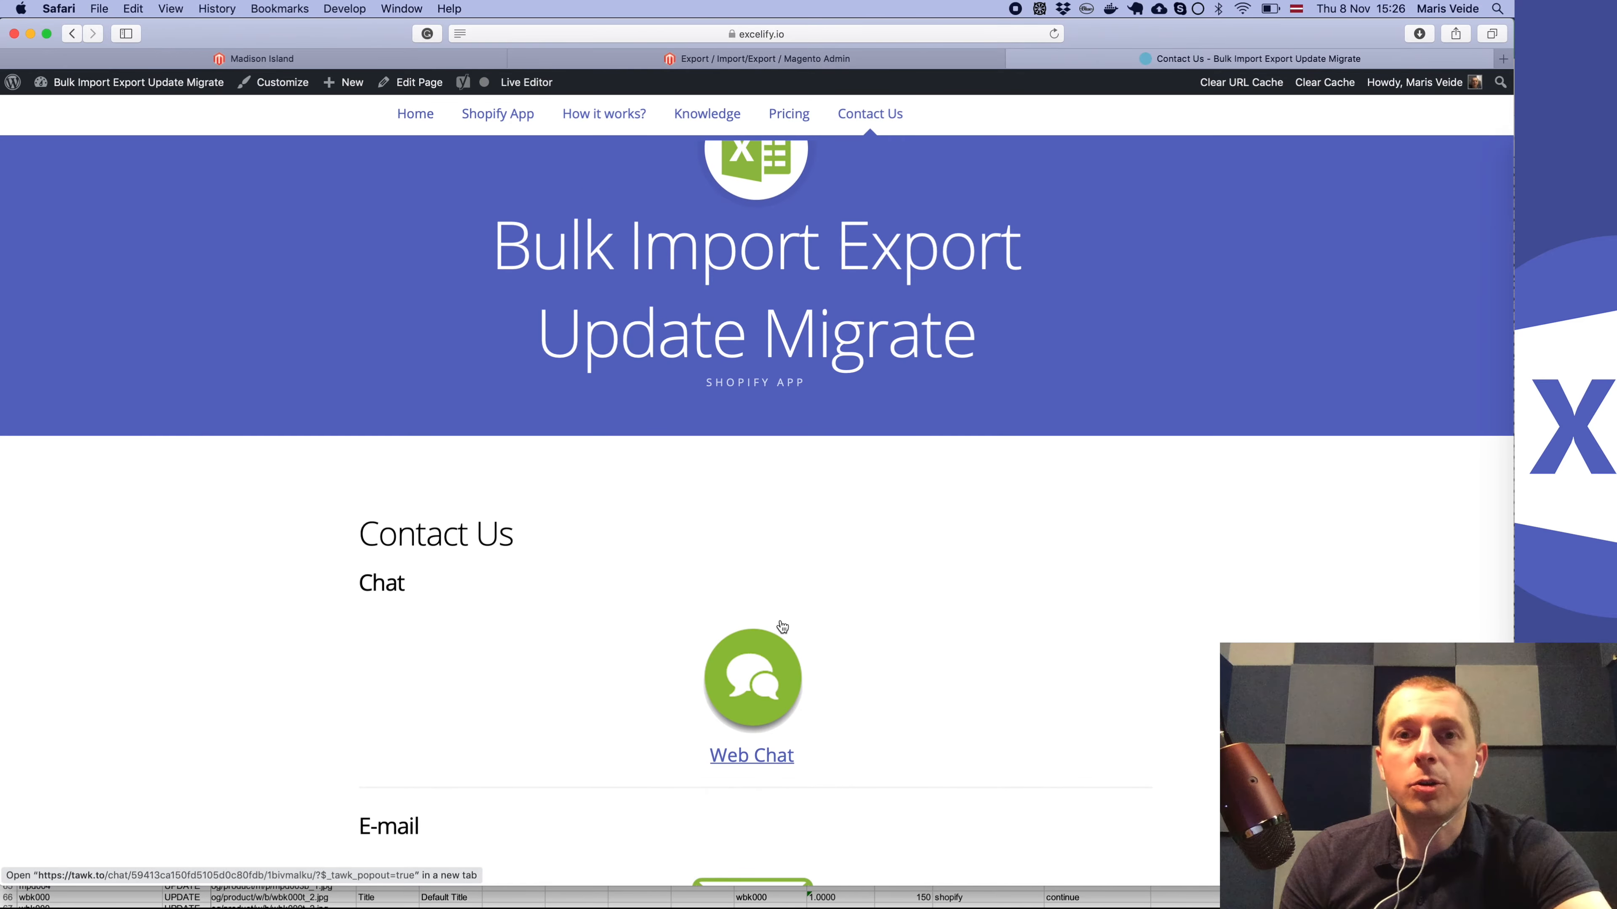
pyautogui.scroll(2, 783, 625)
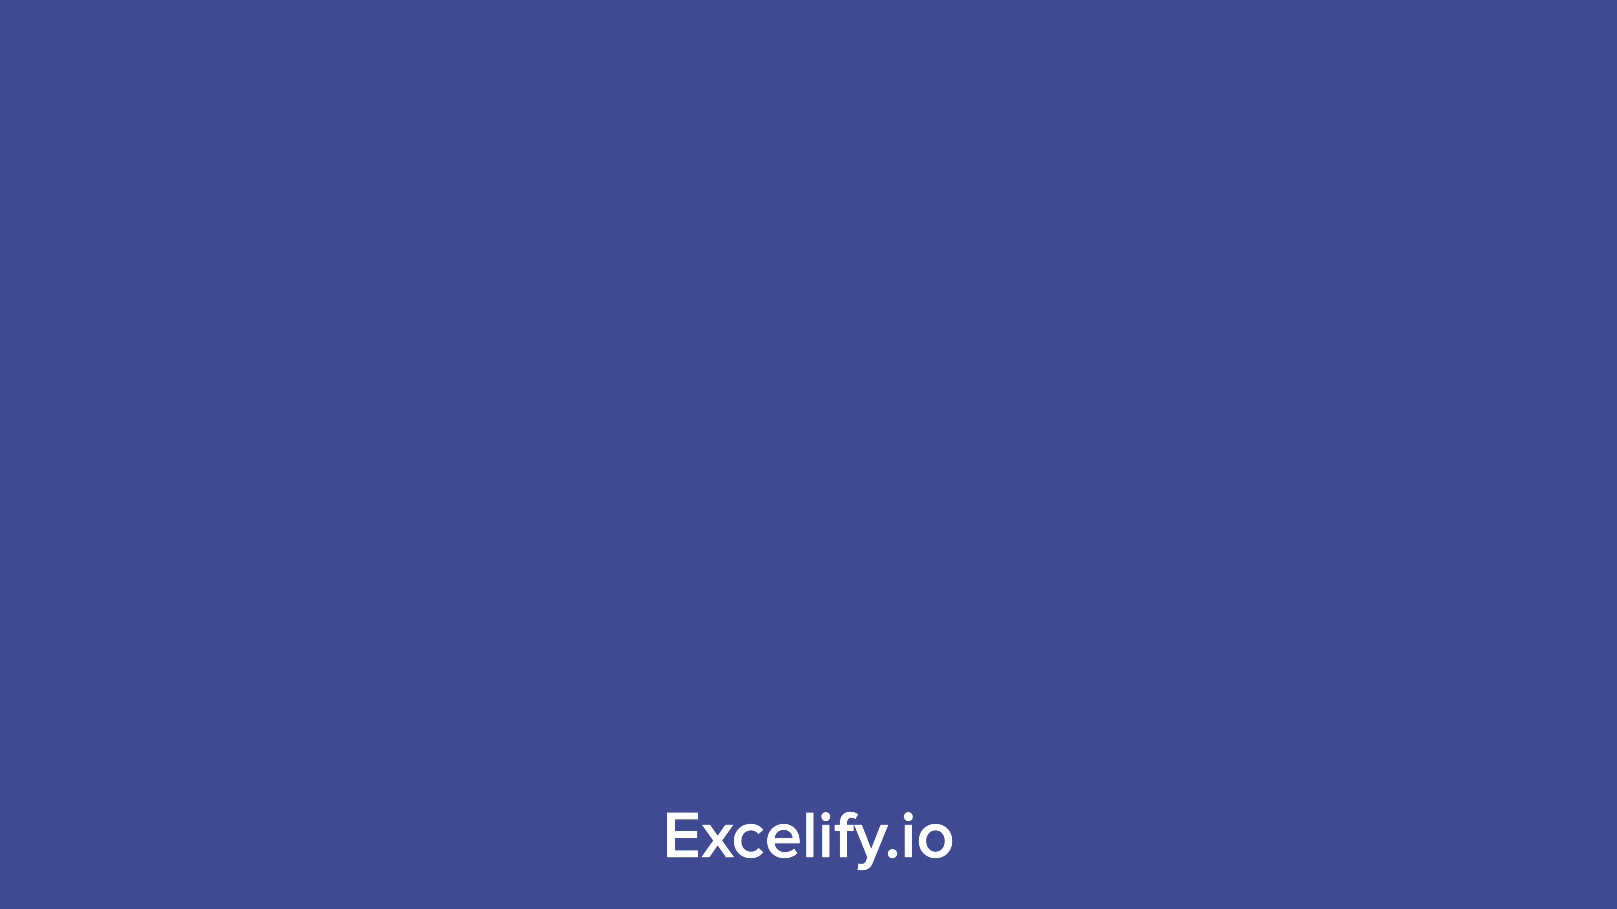